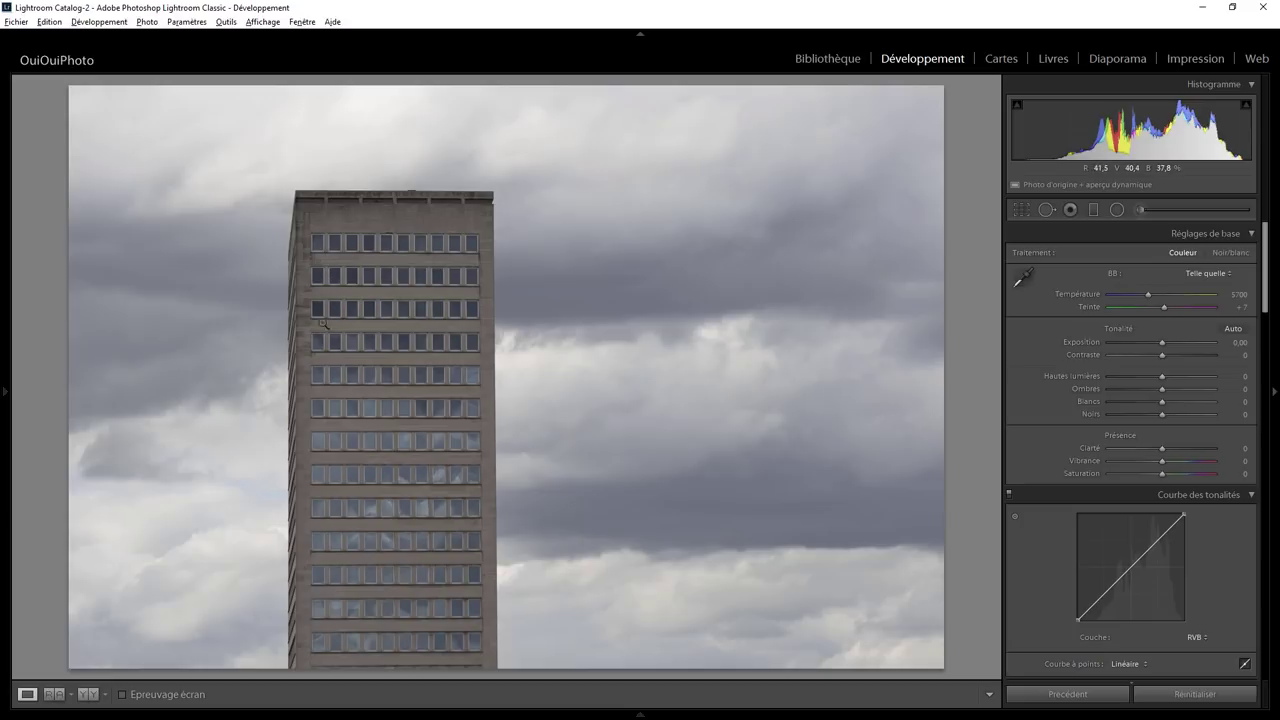
Step: Raise Clarity (Clarté) to +72 on the tower photo, zooming in to check the sky
left_click(302, 337)
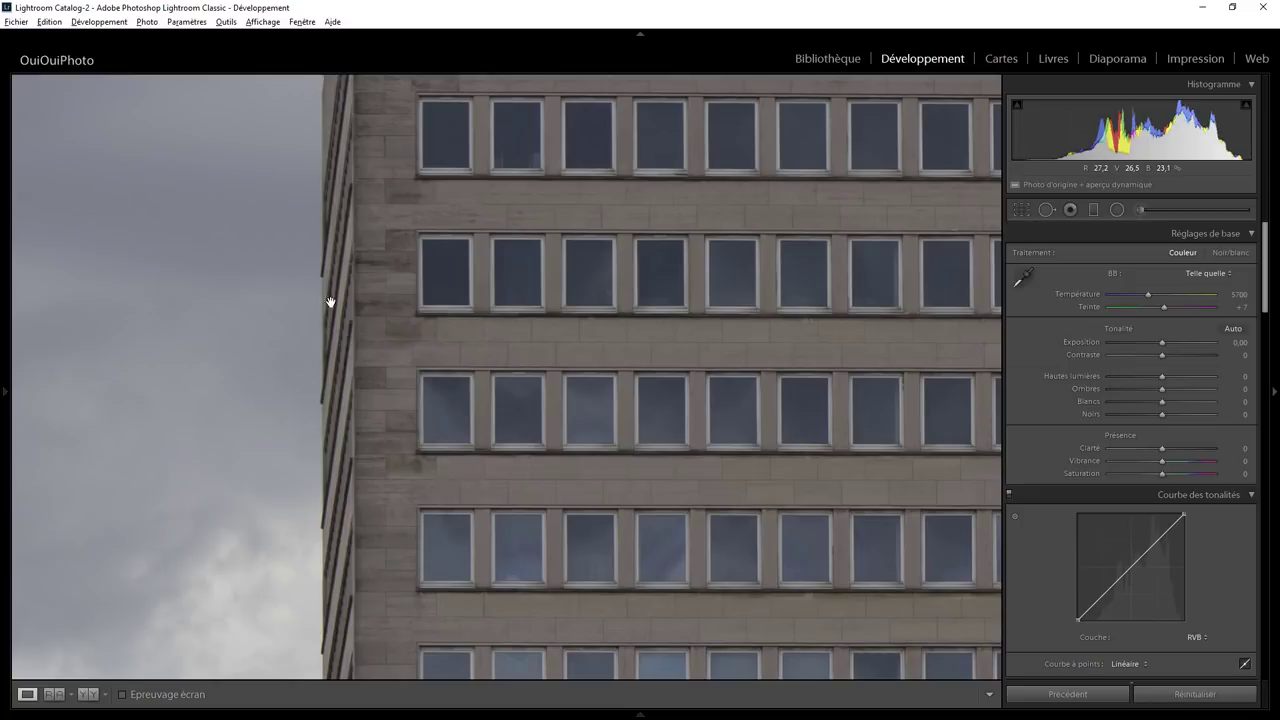
left_click(301, 380)
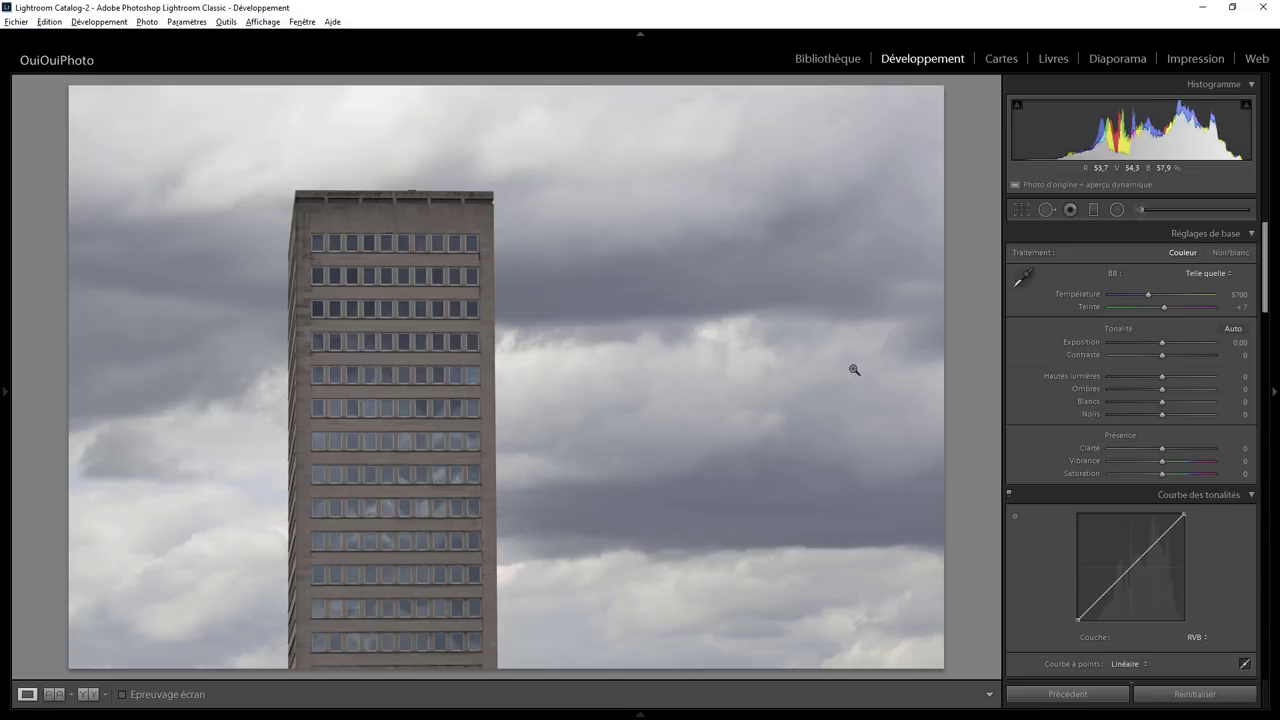
left_click_drag(1163, 449, 1200, 446)
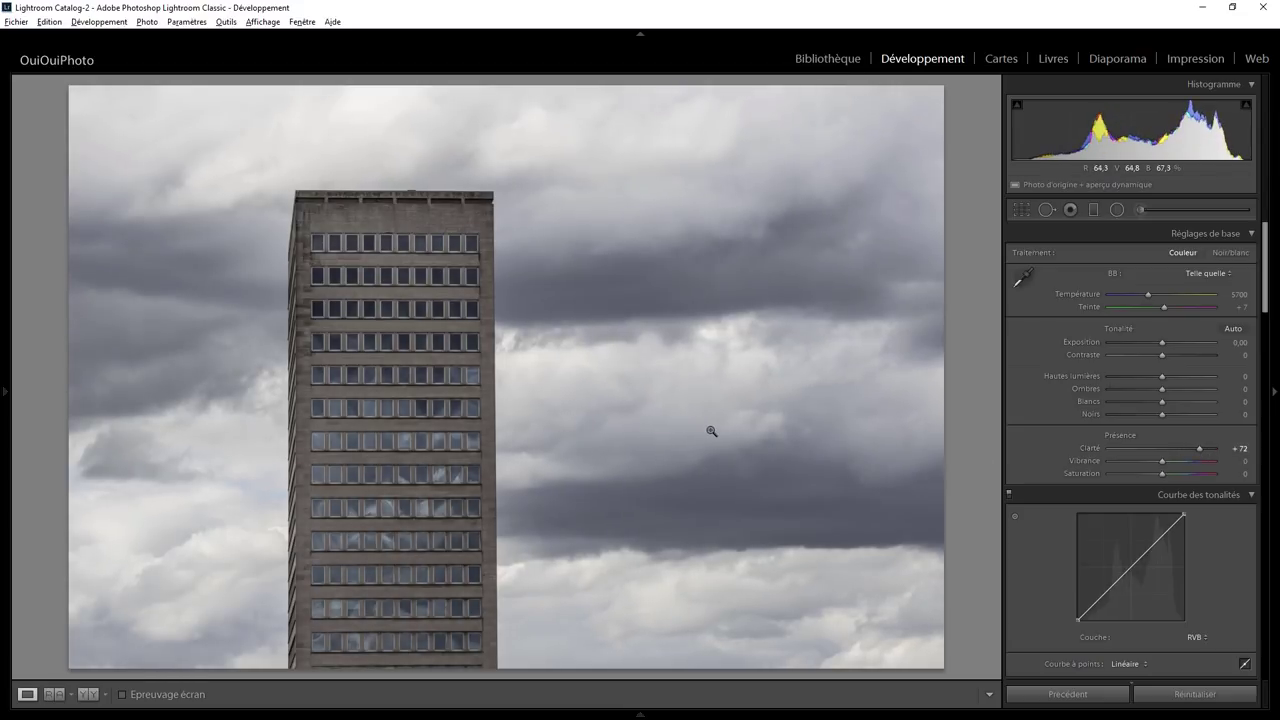
left_click(545, 361)
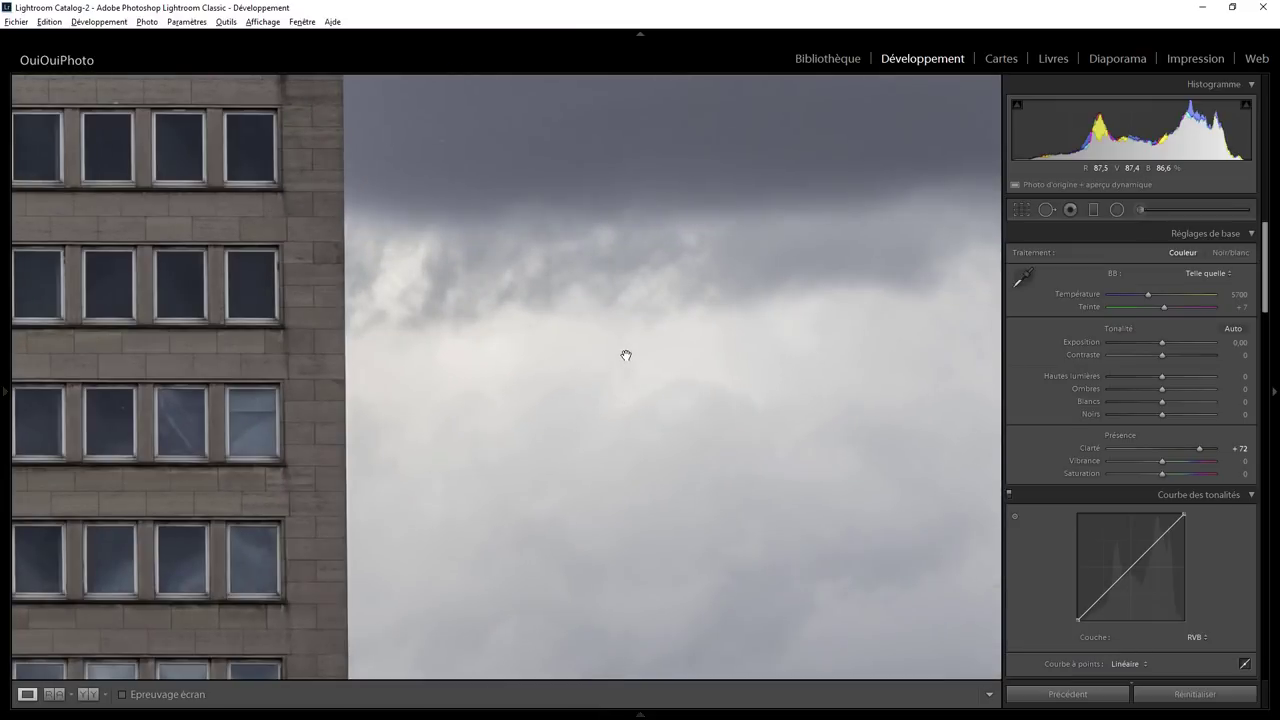
left_click(627, 362)
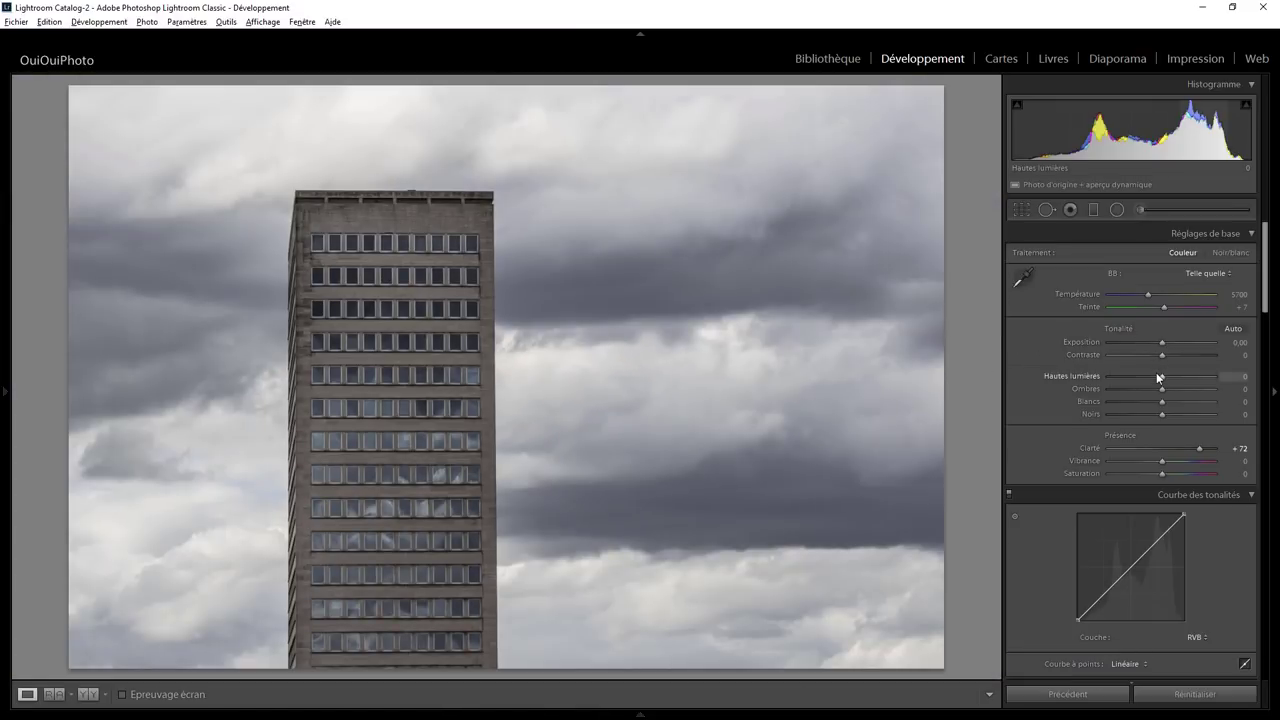
Step: Try lowering Highlights, reset it back to 0, and switch to the spot-removal tool
mouse_move(1162, 376)
left_mouse_down()
mouse_move(1083, 376)
mouse_move(1155, 375)
mouse_move(1100, 380)
left_mouse_up()
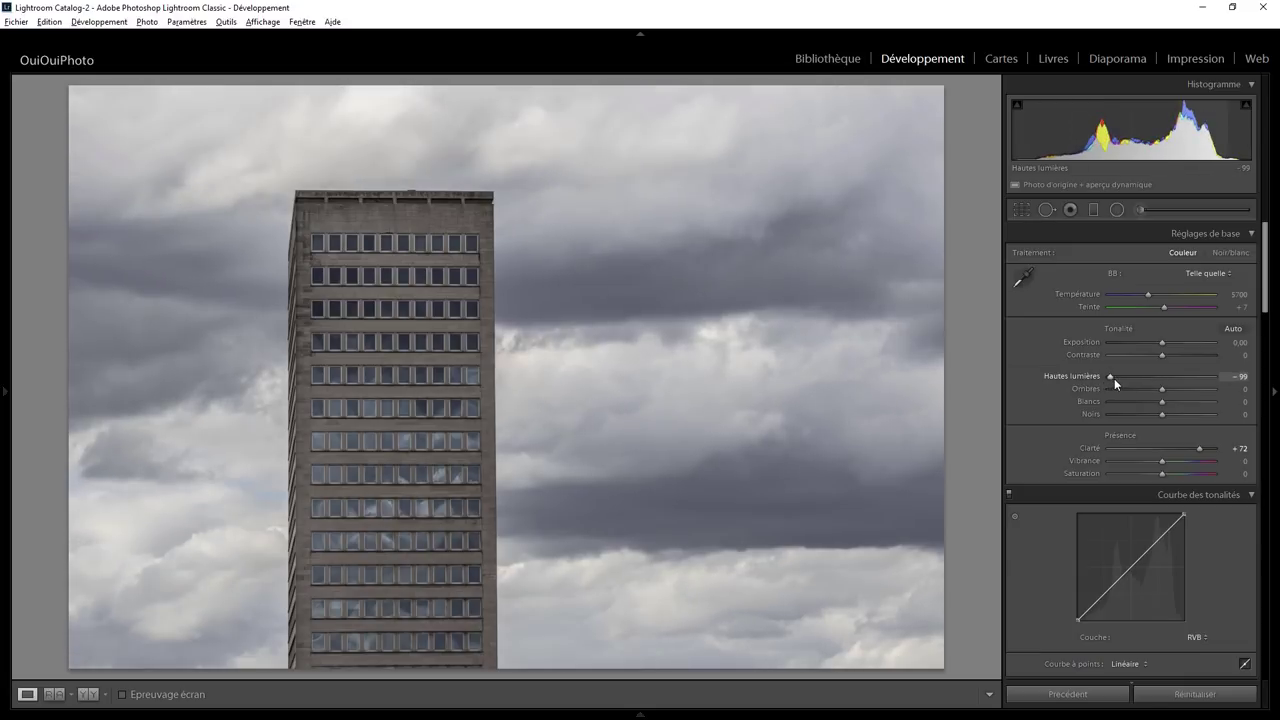
double_click(1114, 378)
left_click(1050, 212)
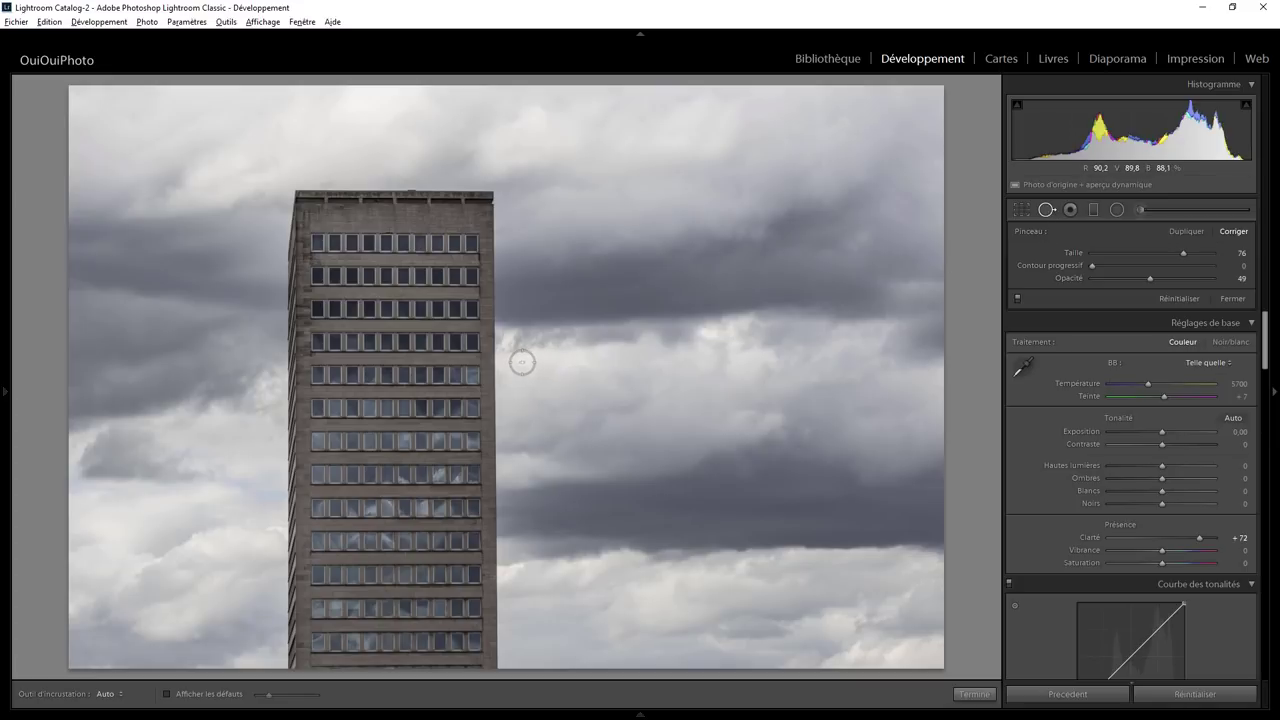
Step: Patch the sky beside the tower with a spot-removal fix at Opacity 47
left_click_drag(522, 360, 592, 366)
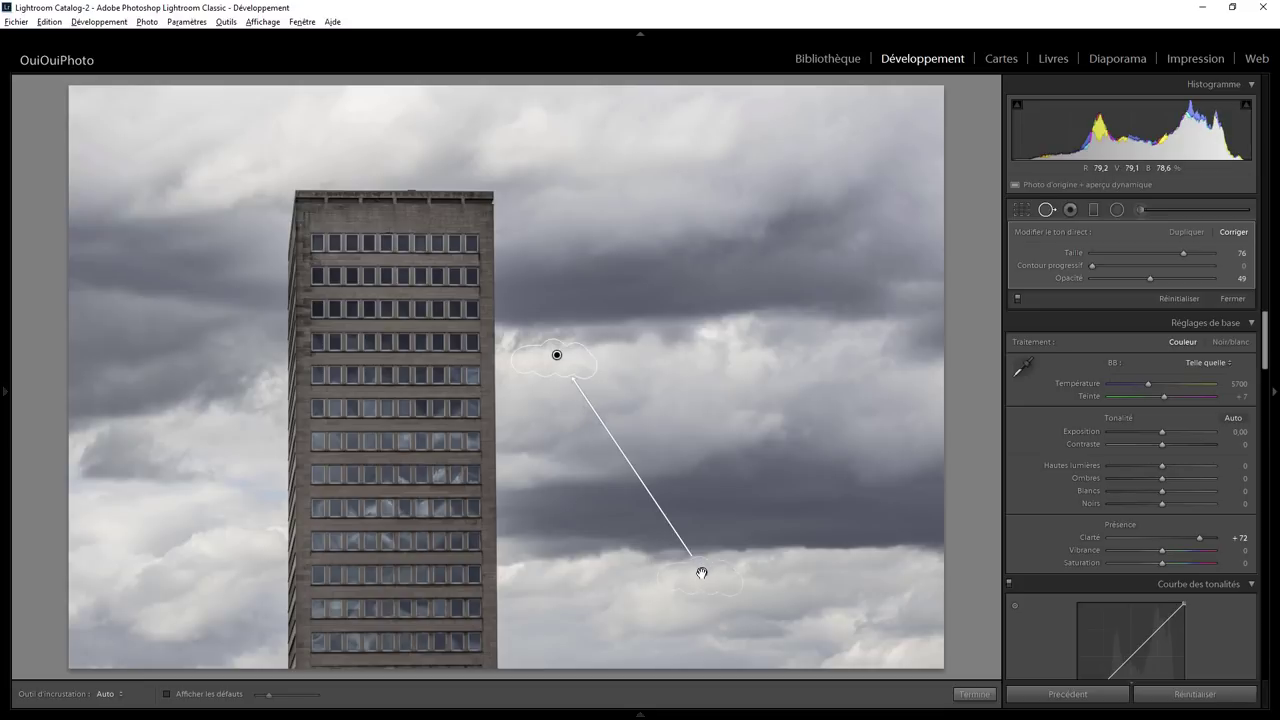
mouse_move(702, 572)
left_mouse_down()
mouse_move(757, 432)
mouse_move(775, 340)
mouse_move(787, 346)
mouse_move(740, 334)
mouse_move(747, 359)
left_mouse_up()
mouse_move(1147, 281)
left_mouse_down()
mouse_move(1070, 286)
mouse_move(1172, 291)
left_mouse_up()
left_click(974, 694)
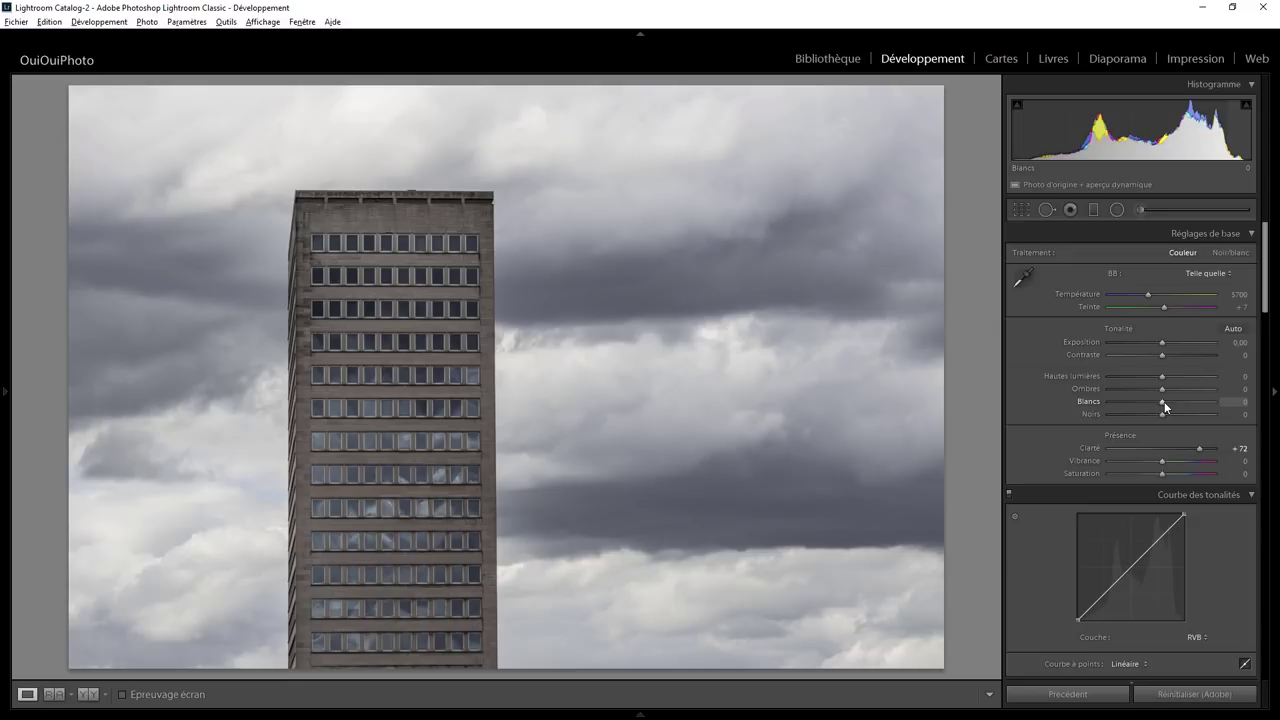
Step: Raise Whites (Blancs) to +28 and scroll down to the Transformation panel
left_click_drag(1164, 401, 1177, 401)
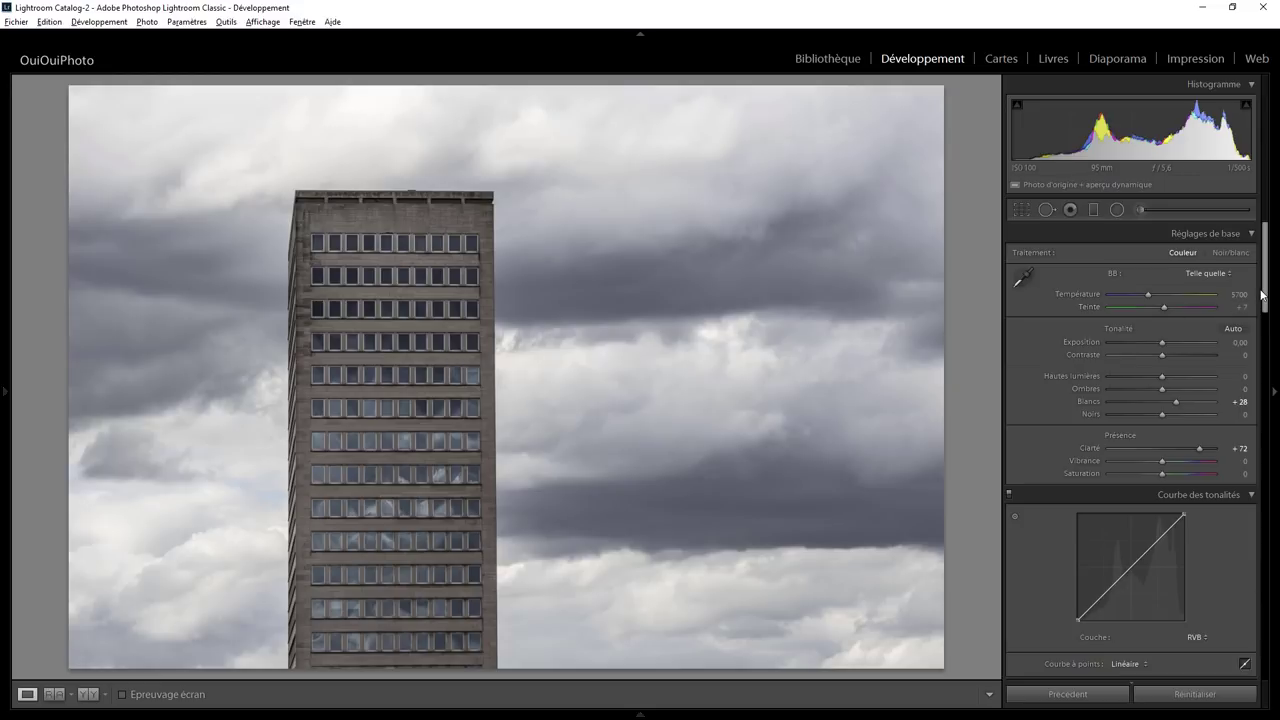
left_click_drag(1264, 295, 1262, 572)
Step: Draw guided Upright guides along the tower's roof, base and right edge
left_click(1204, 492)
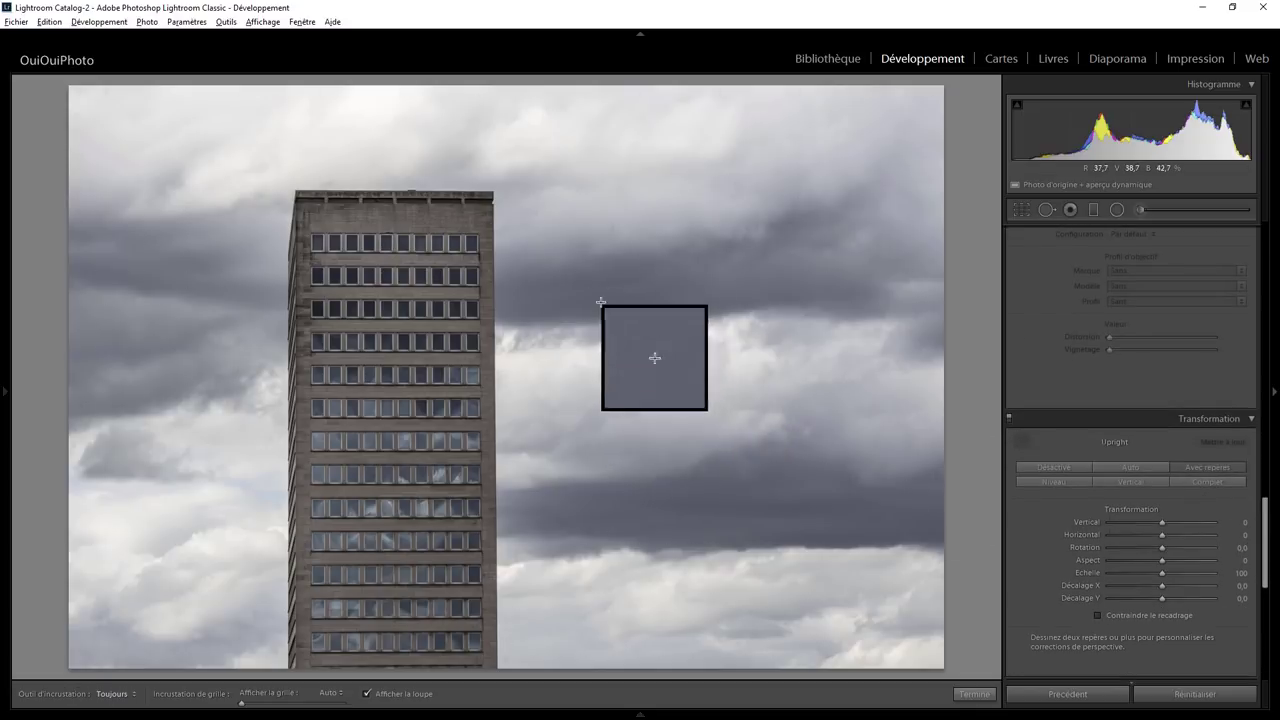
key("l")
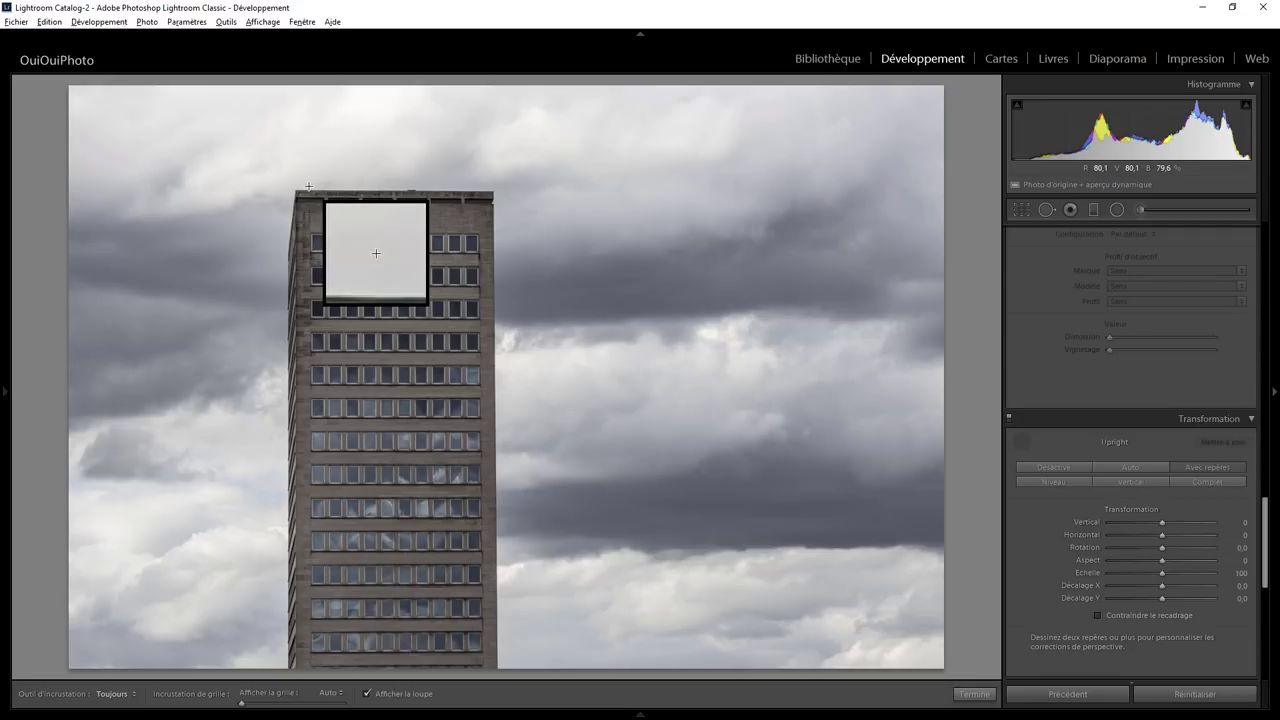
key("l")
key("l")
key("l")
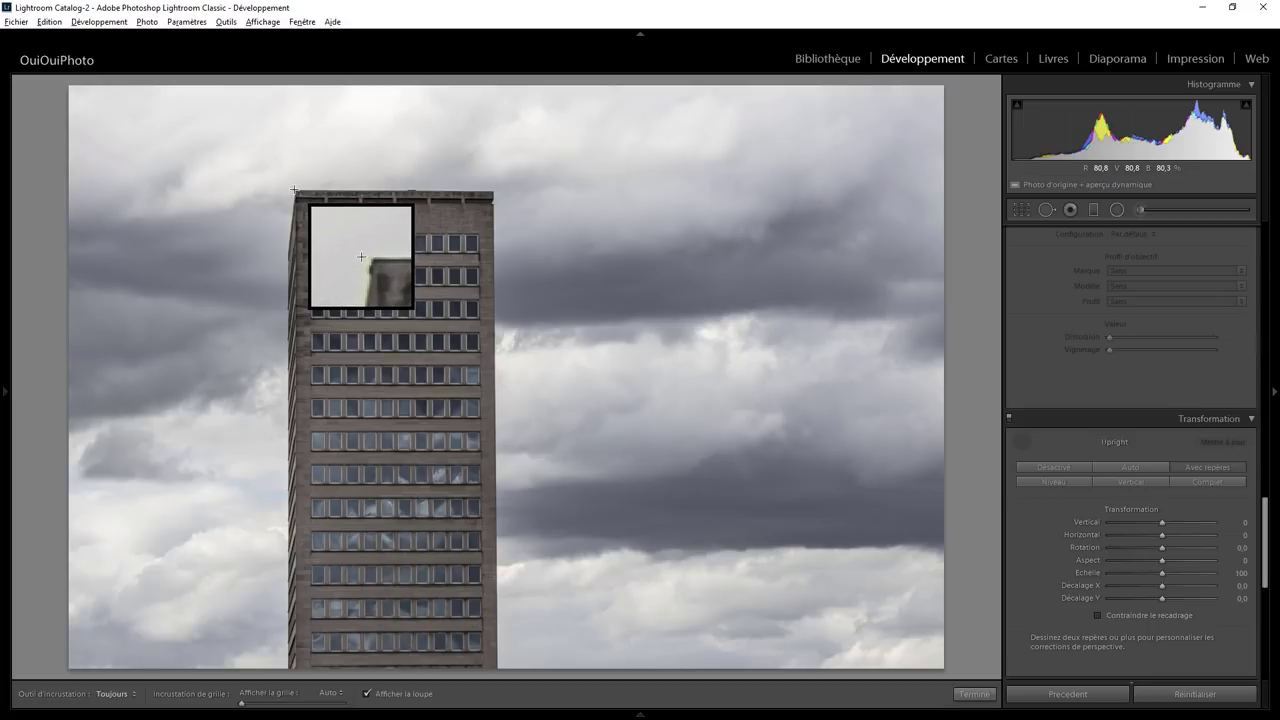
left_click_drag(294, 188, 487, 190)
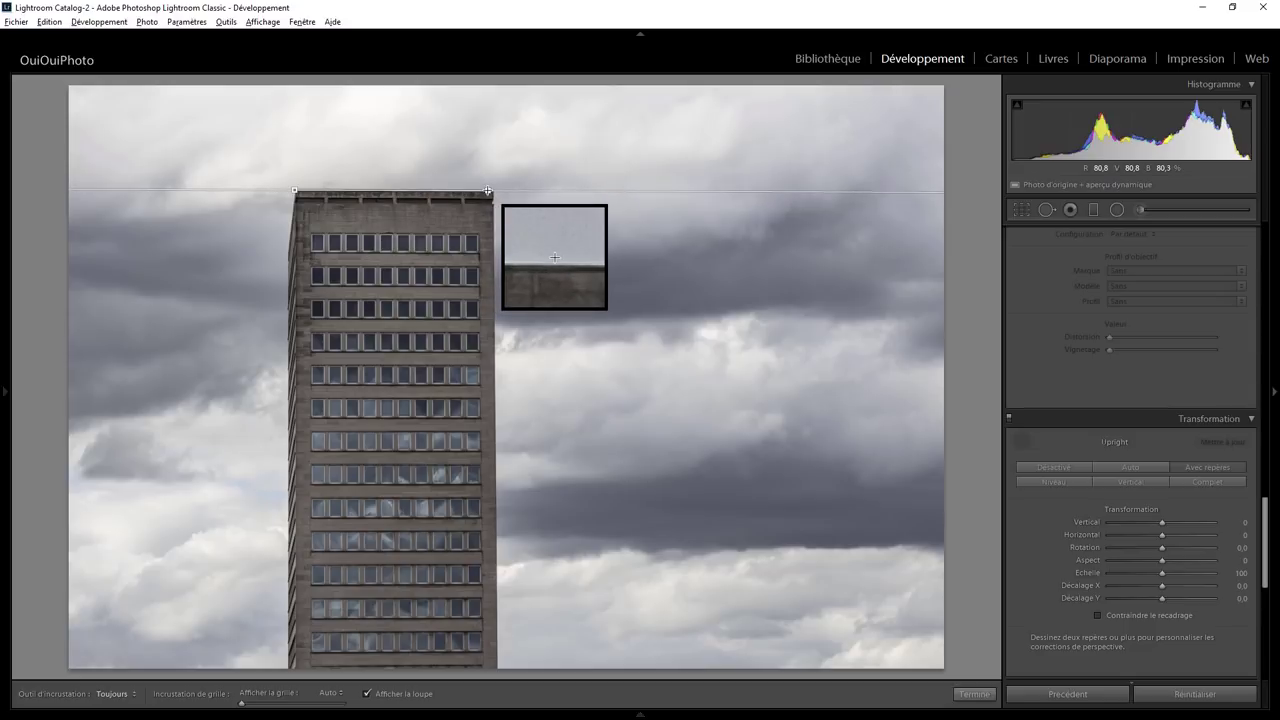
left_click_drag(487, 190, 487, 191)
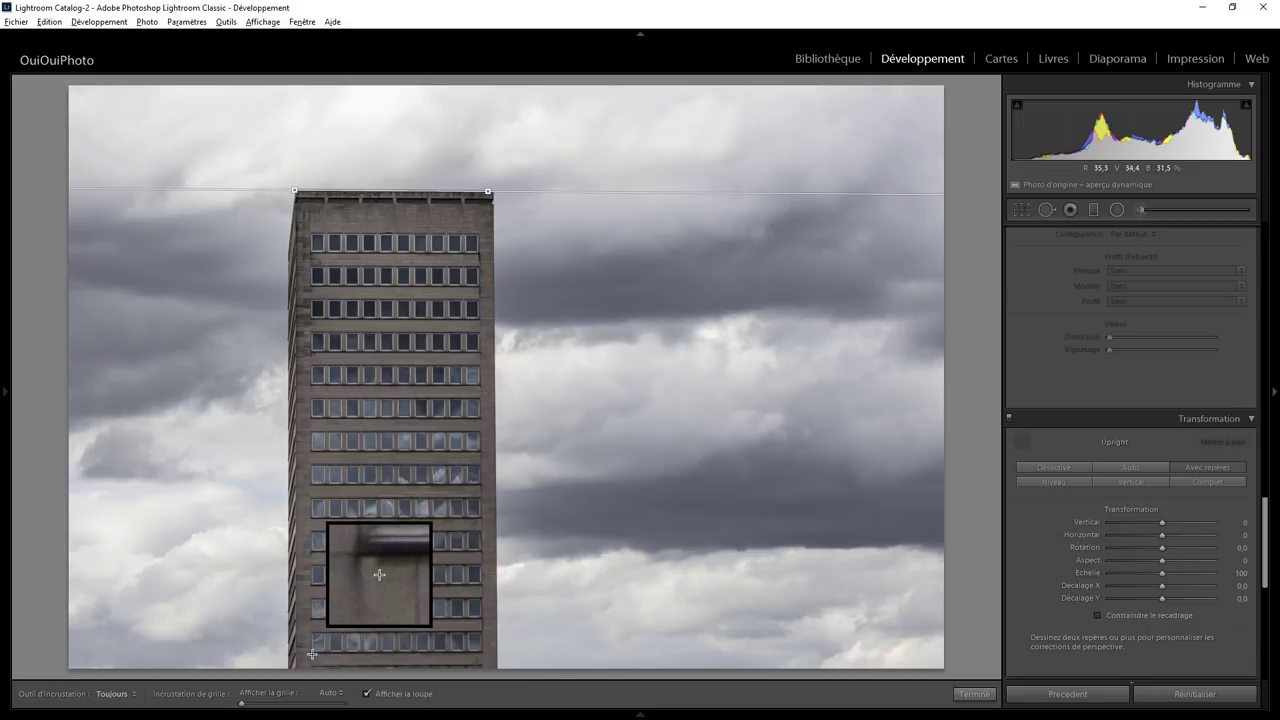
left_click_drag(312, 652, 477, 657)
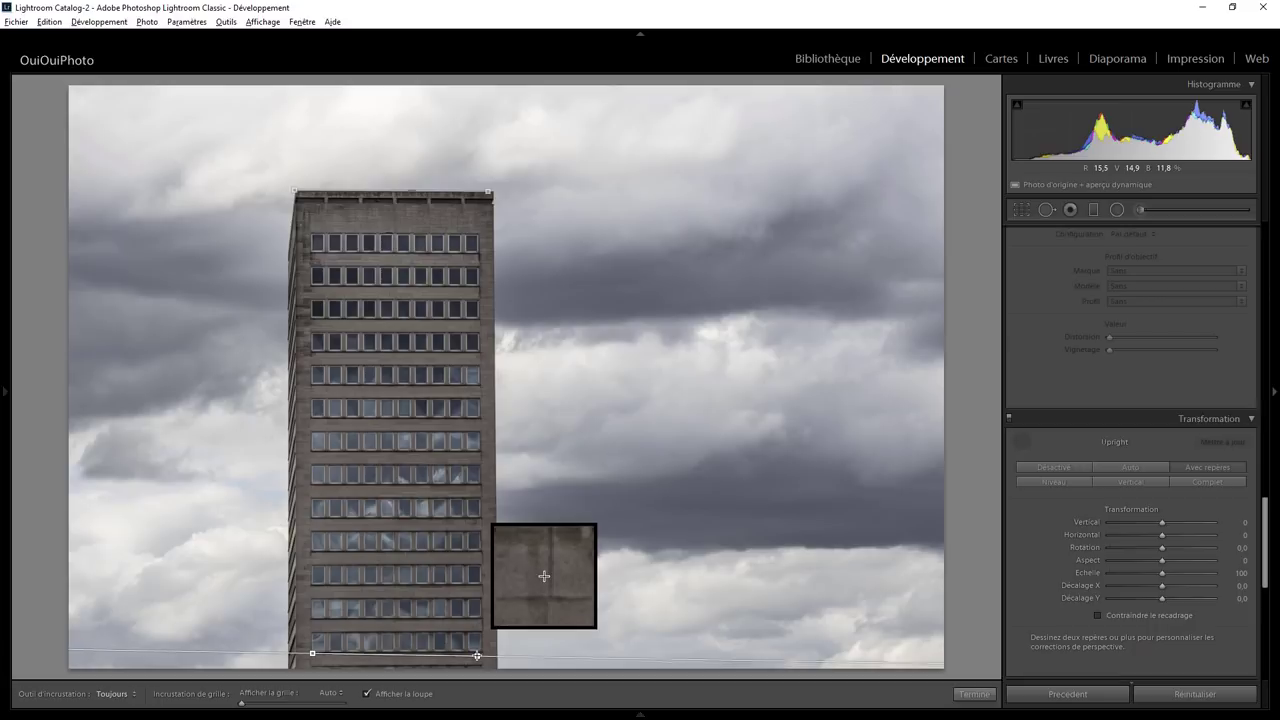
left_click_drag(477, 657, 477, 652)
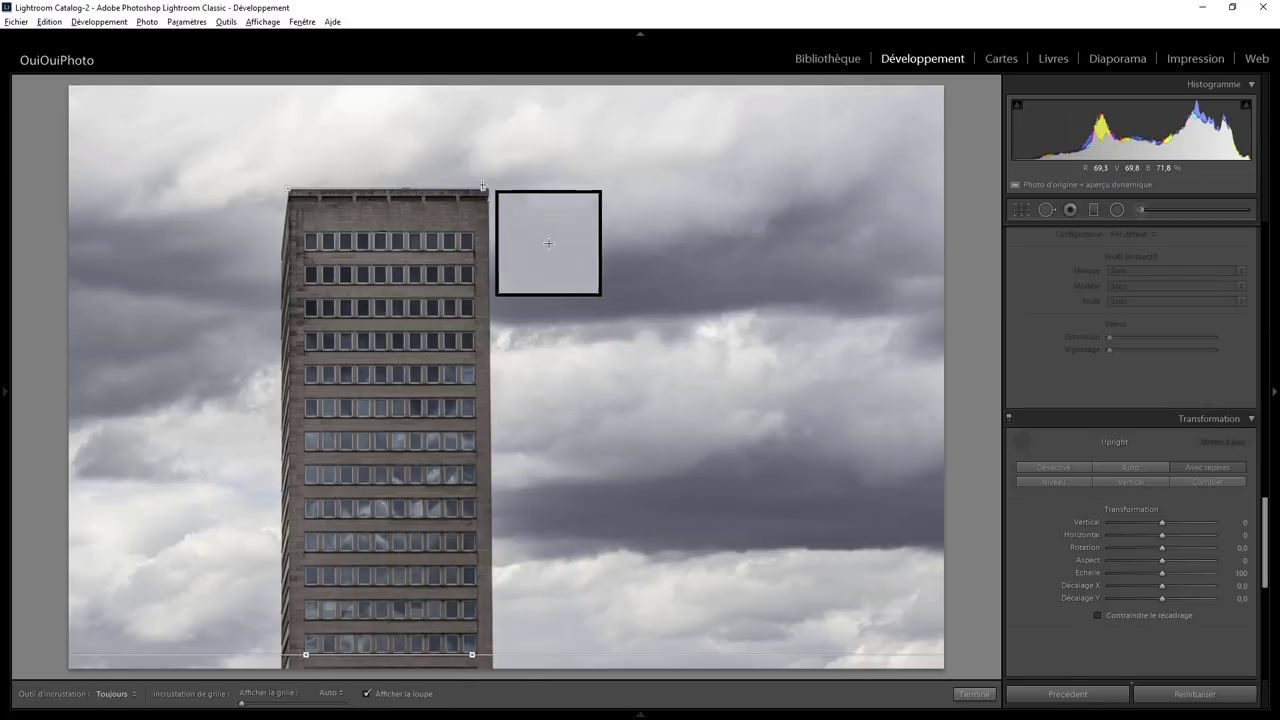
left_click_drag(483, 187, 490, 651)
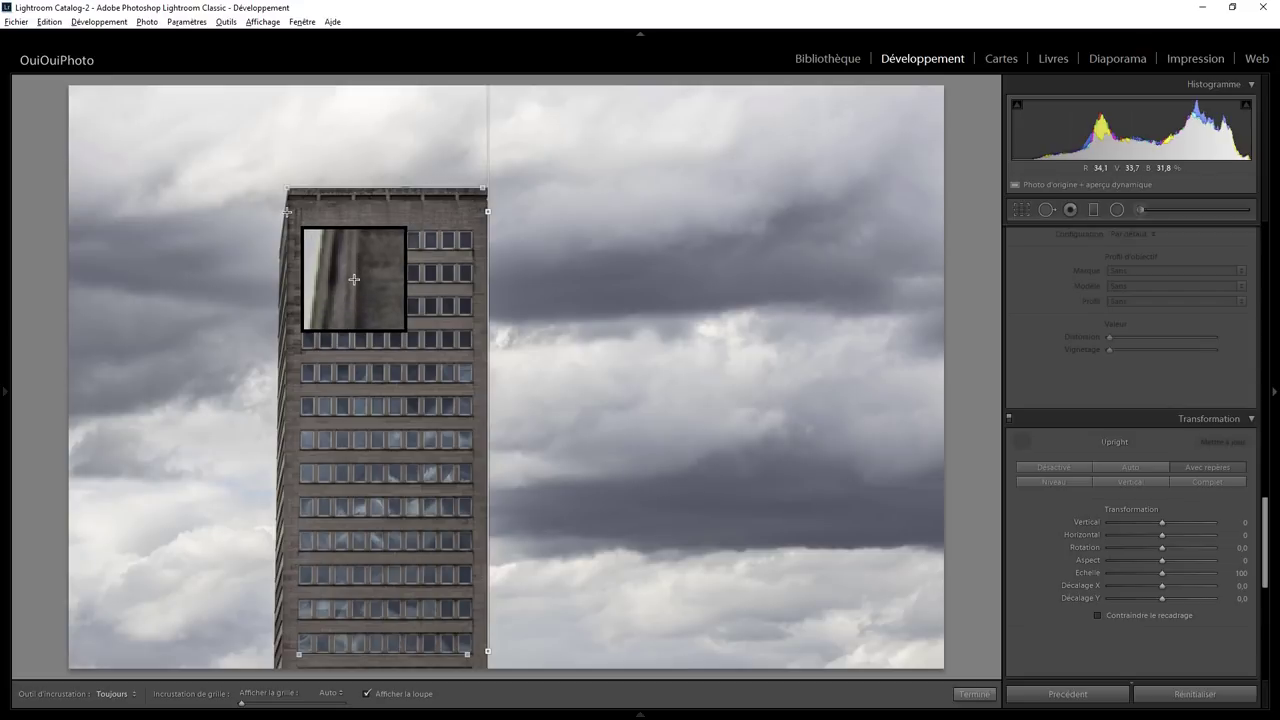
Step: Add a left-edge Upright guide, apply the correction, and return to Basic settings
mouse_move(287, 211)
left_mouse_down()
mouse_move(267, 598)
mouse_move(281, 664)
left_mouse_up()
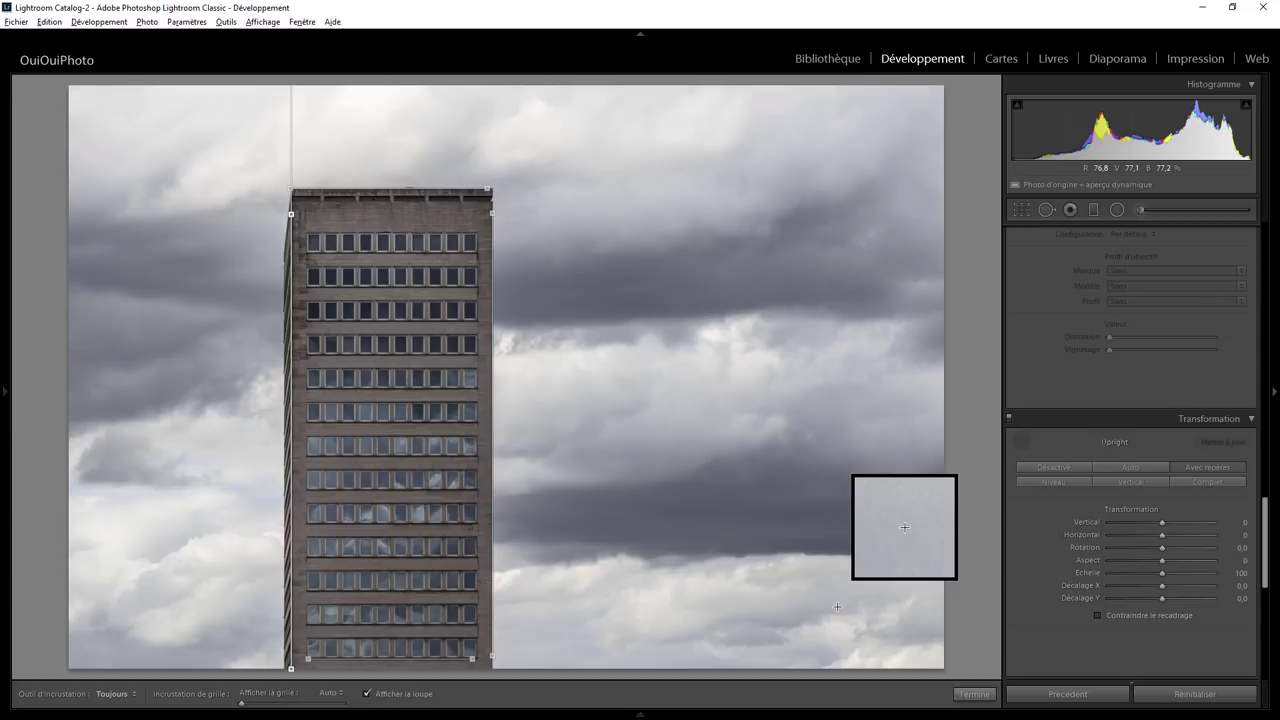
left_click(970, 693)
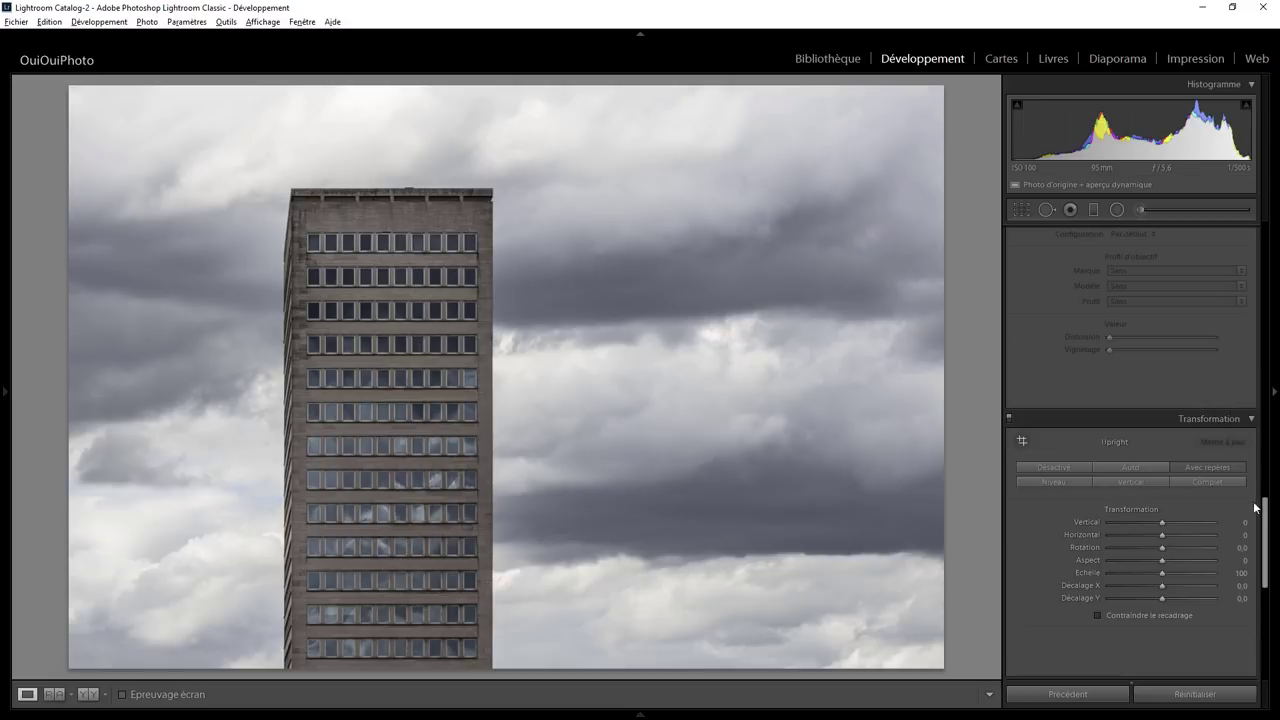
left_click_drag(1265, 509, 1197, 232)
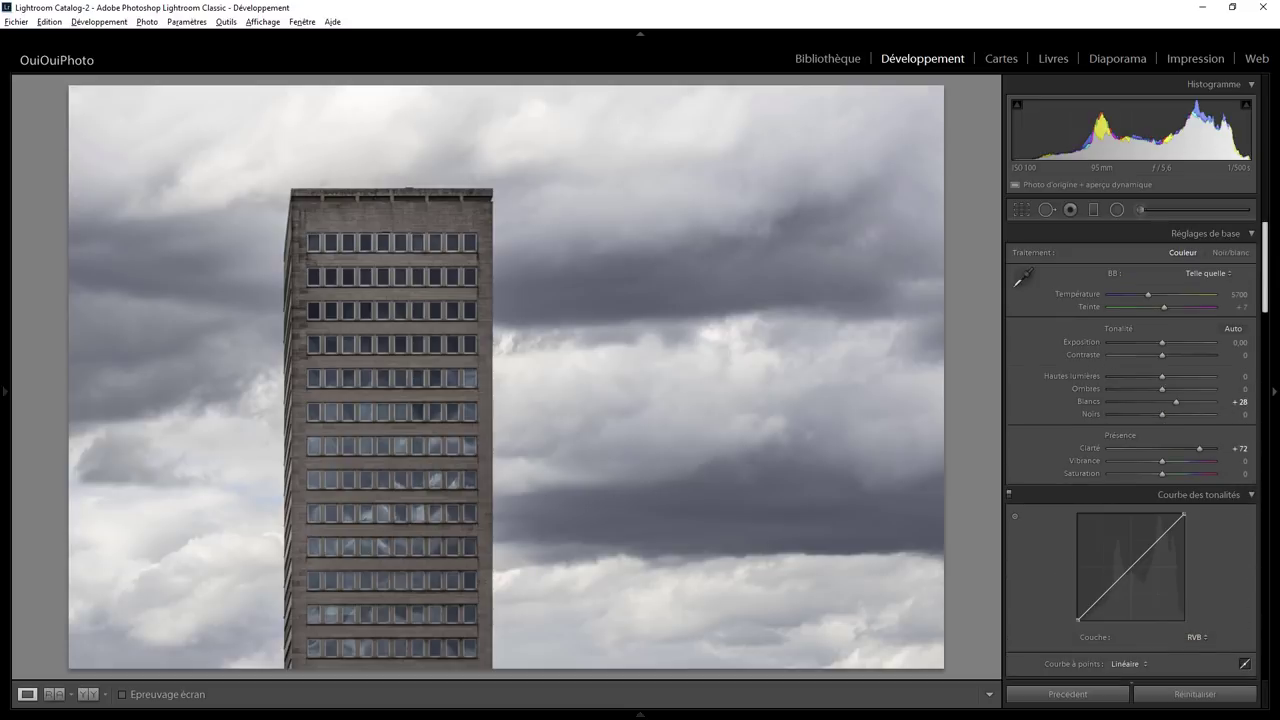
Step: Paint a new Adjustment Brush mask with Whites reset over the tower's windows, red overlay shown
left_click(1139, 207)
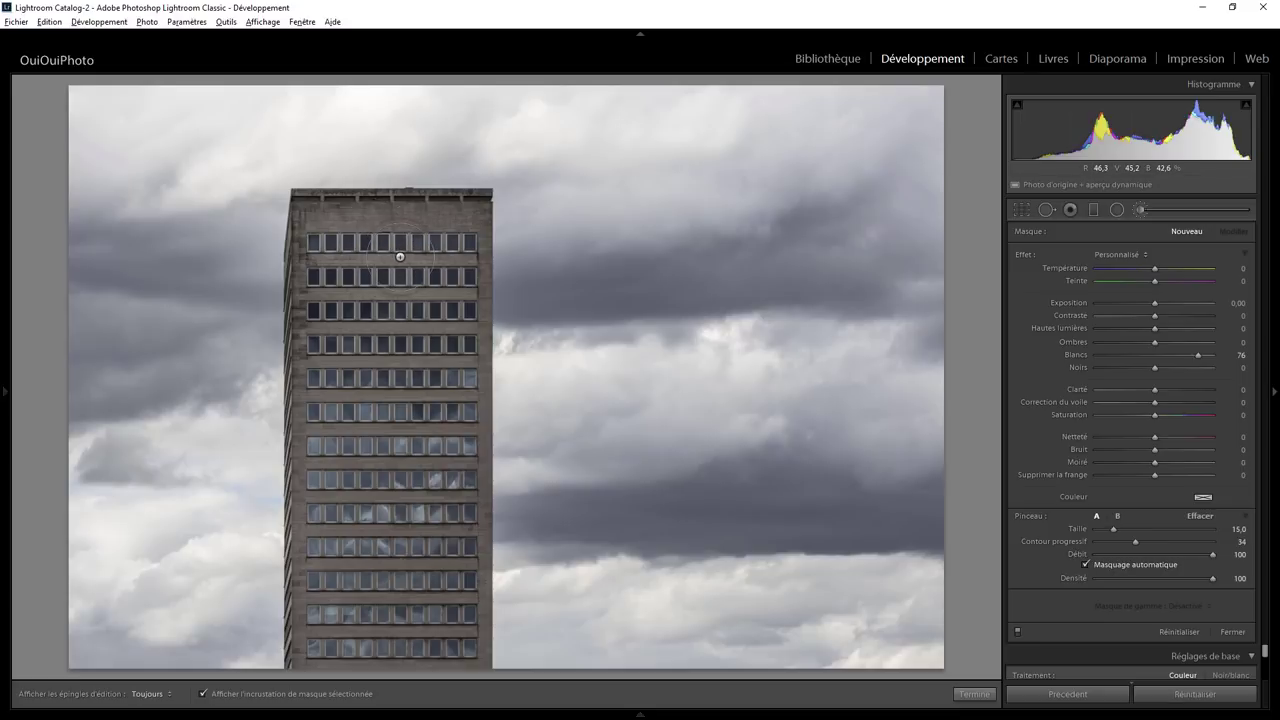
double_click(1023, 254)
key("h")
left_click_drag(386, 392, 382, 289)
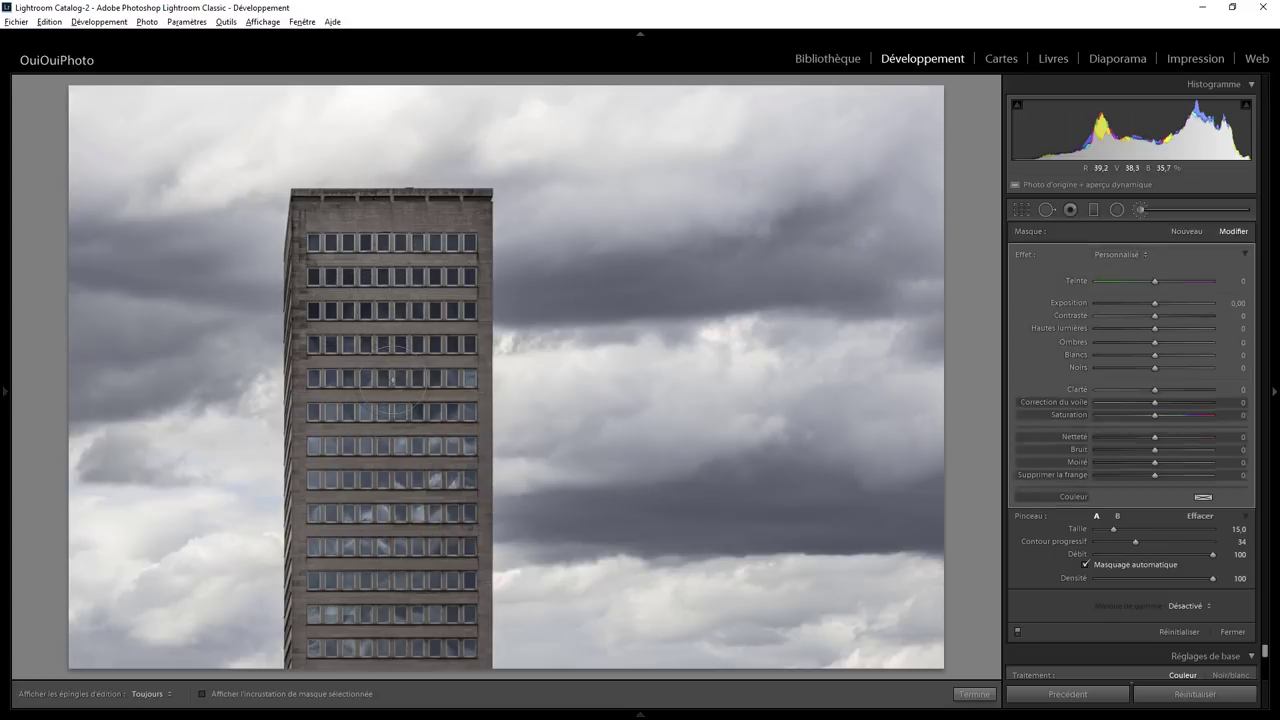
key("o")
left_click_drag(351, 378, 407, 553)
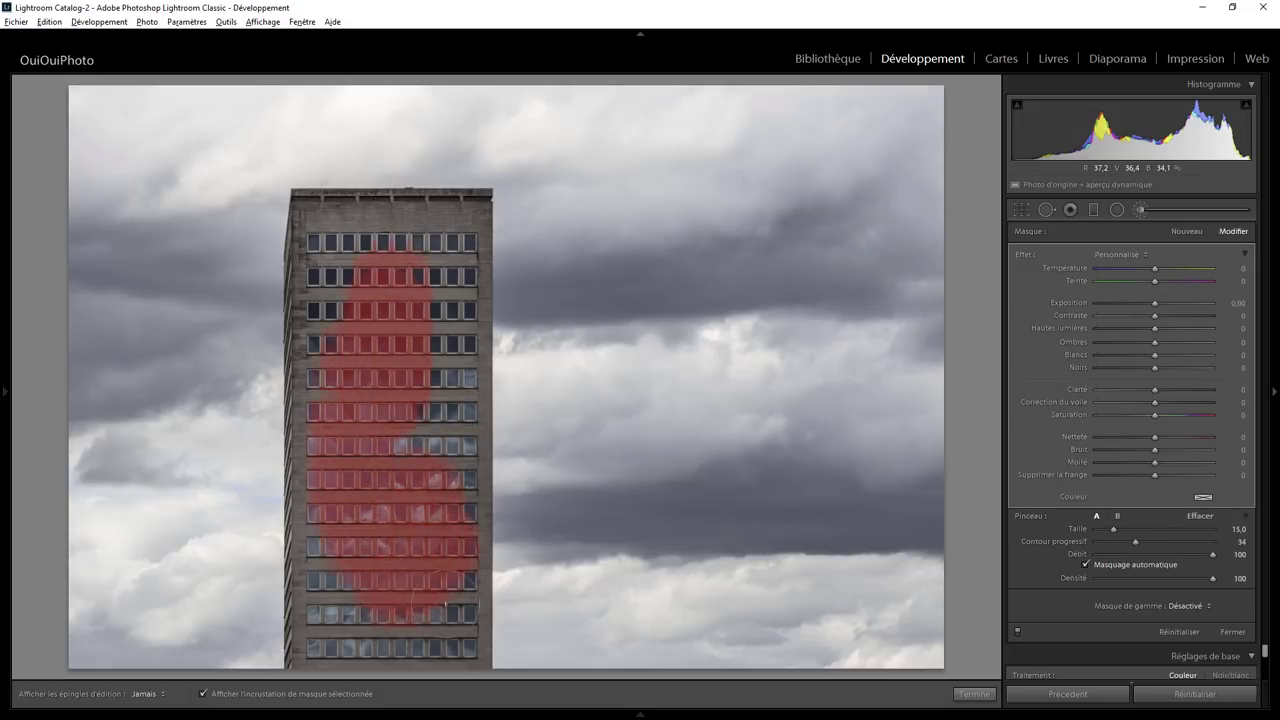
left_click_drag(449, 641, 453, 667)
Step: Extend the mask up the tower's right side, alternating between erasing and adding
mouse_move(458, 621)
left_mouse_down()
mouse_move(494, 565)
mouse_move(492, 460)
mouse_move(458, 303)
mouse_move(470, 190)
mouse_move(355, 215)
mouse_move(300, 200)
mouse_move(325, 550)
mouse_move(315, 648)
mouse_move(386, 616)
left_mouse_up()
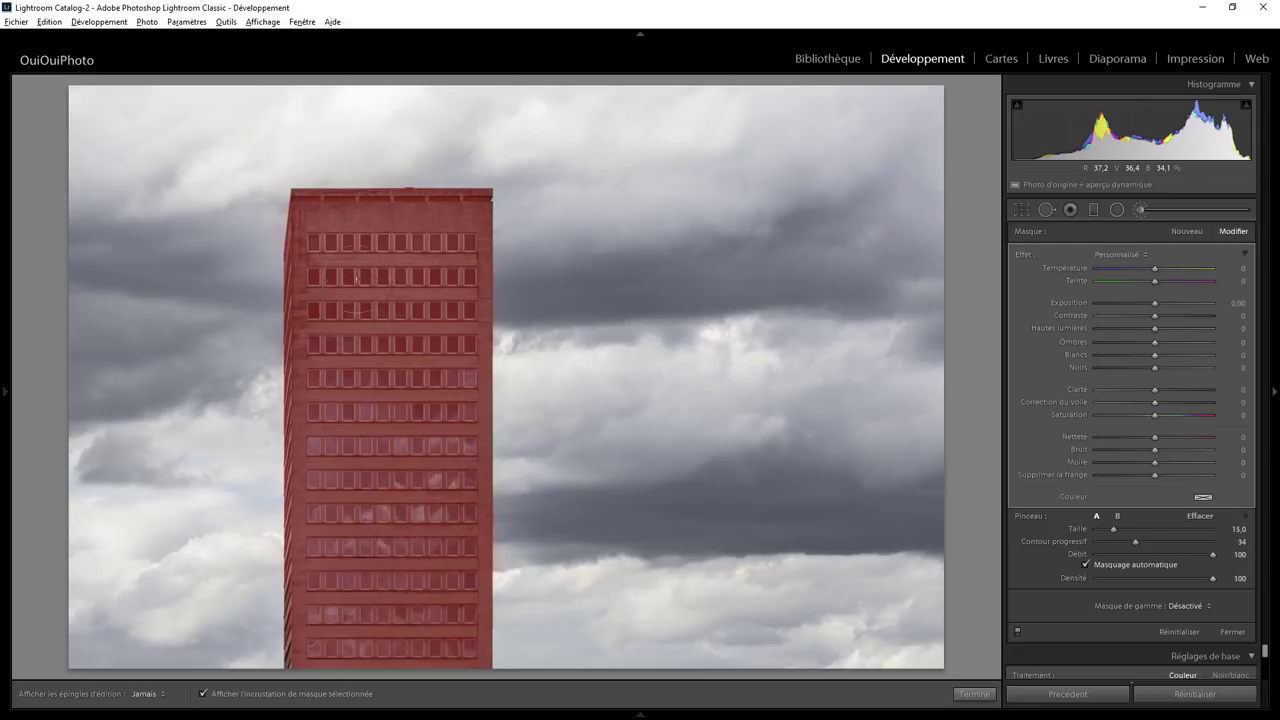
key("h")
key("alt")
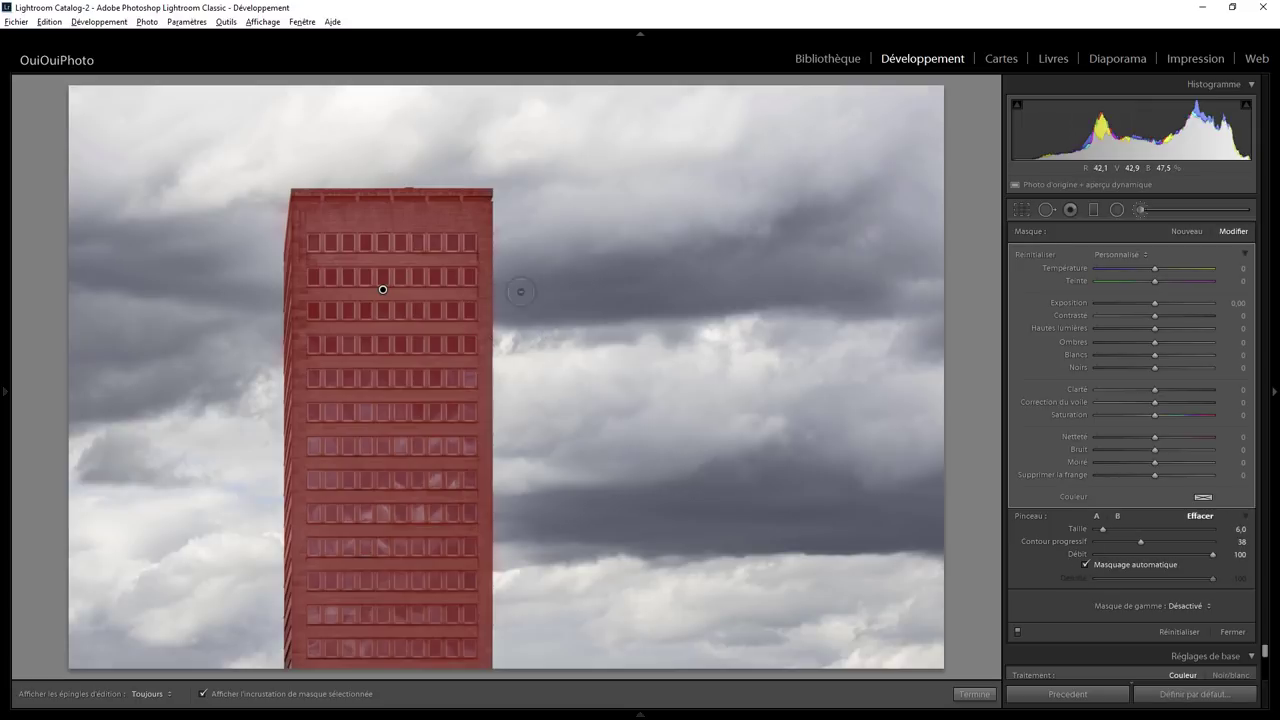
key("h")
key("h")
key("h")
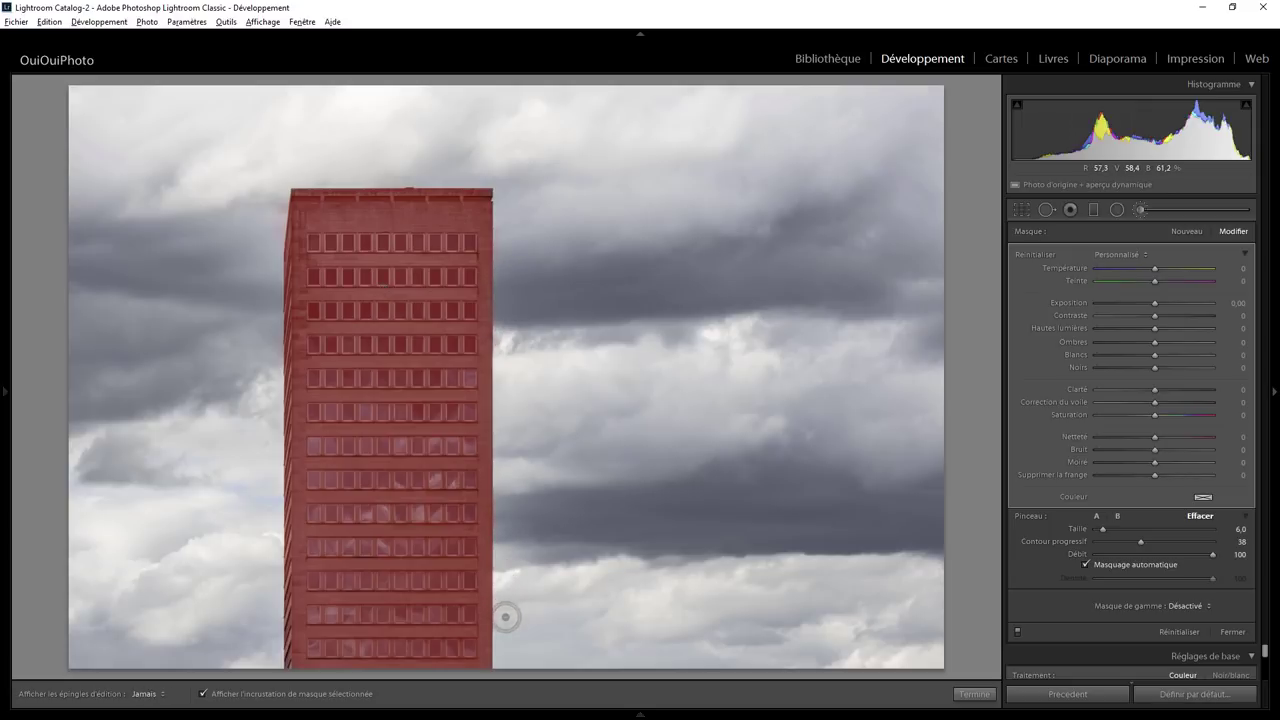
key("h")
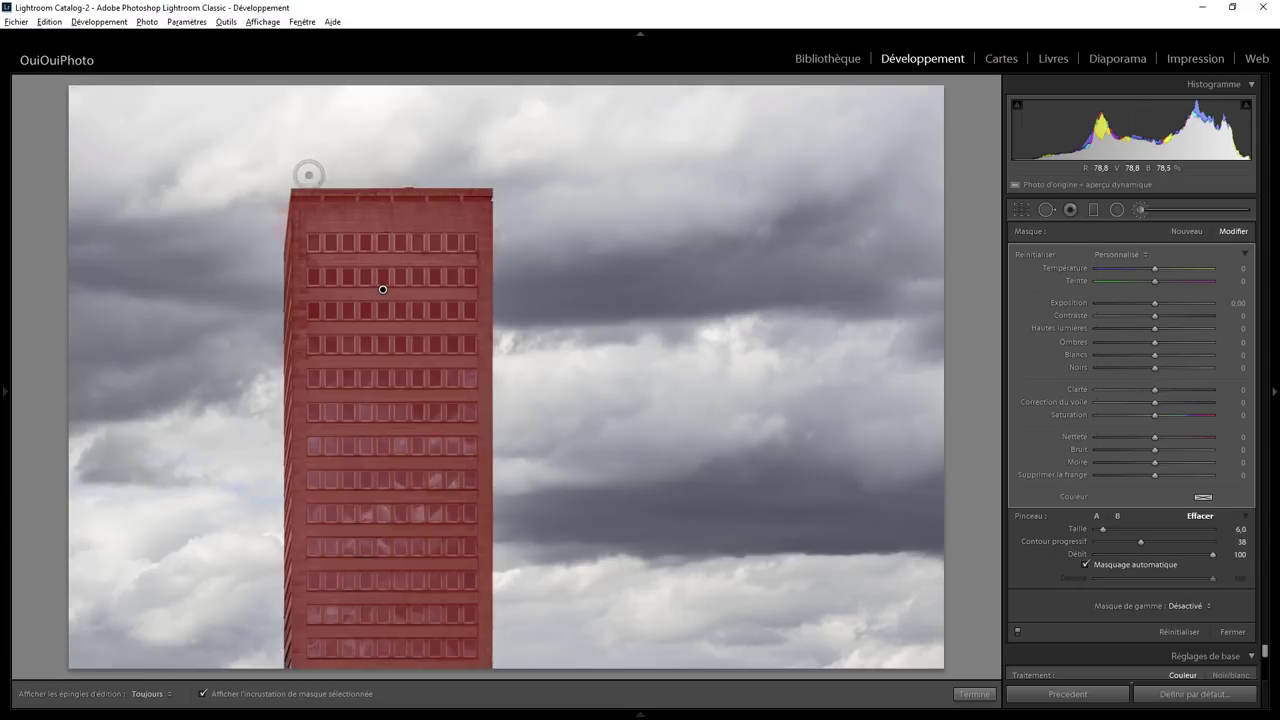
key("h")
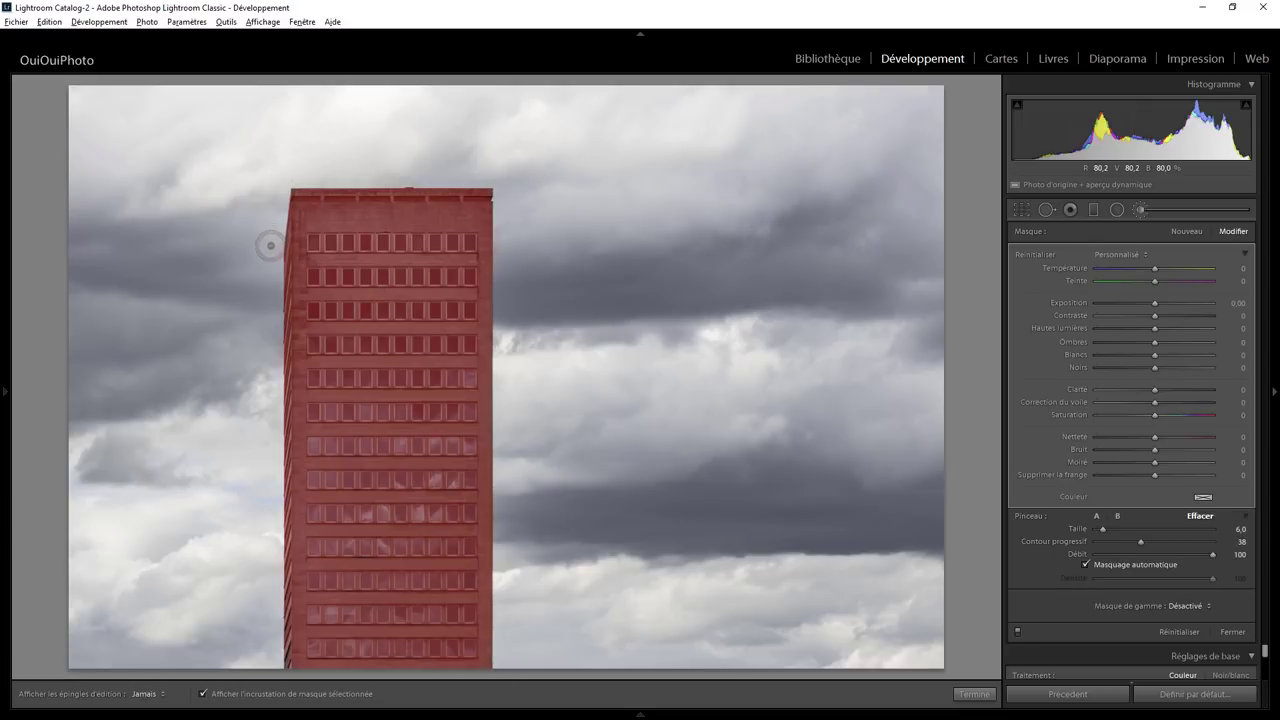
key("h")
key("alt")
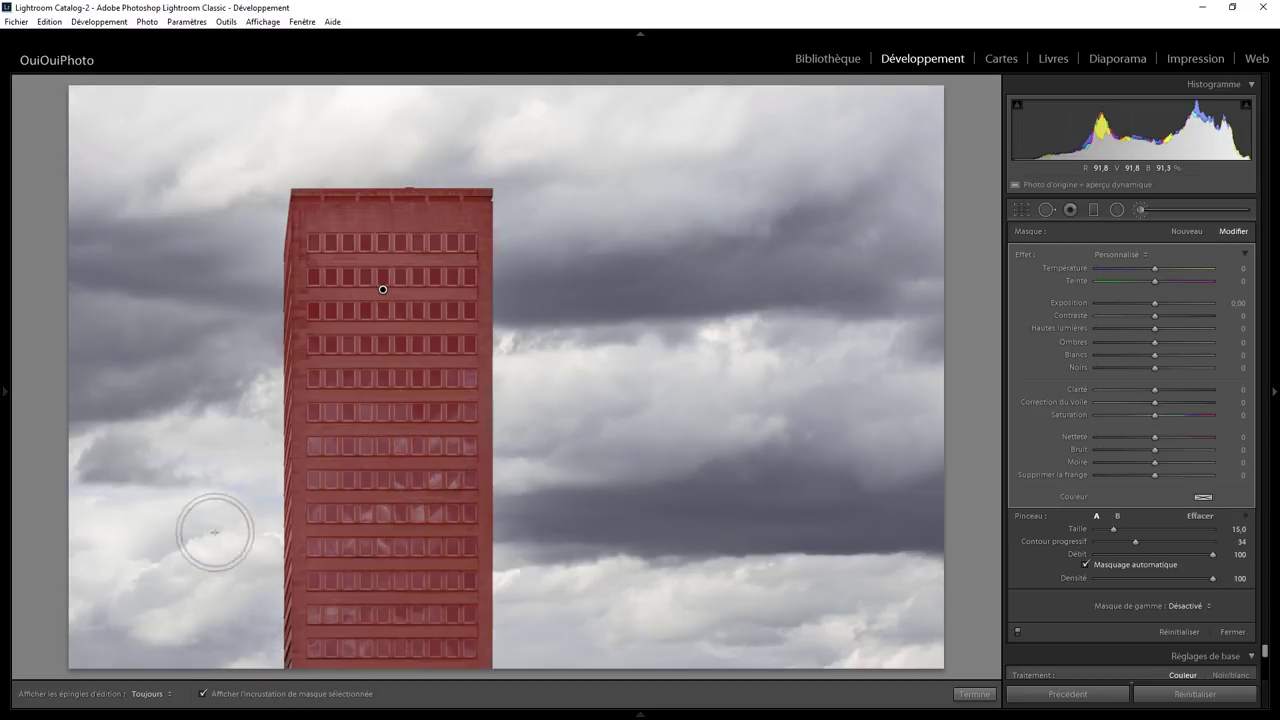
key("h")
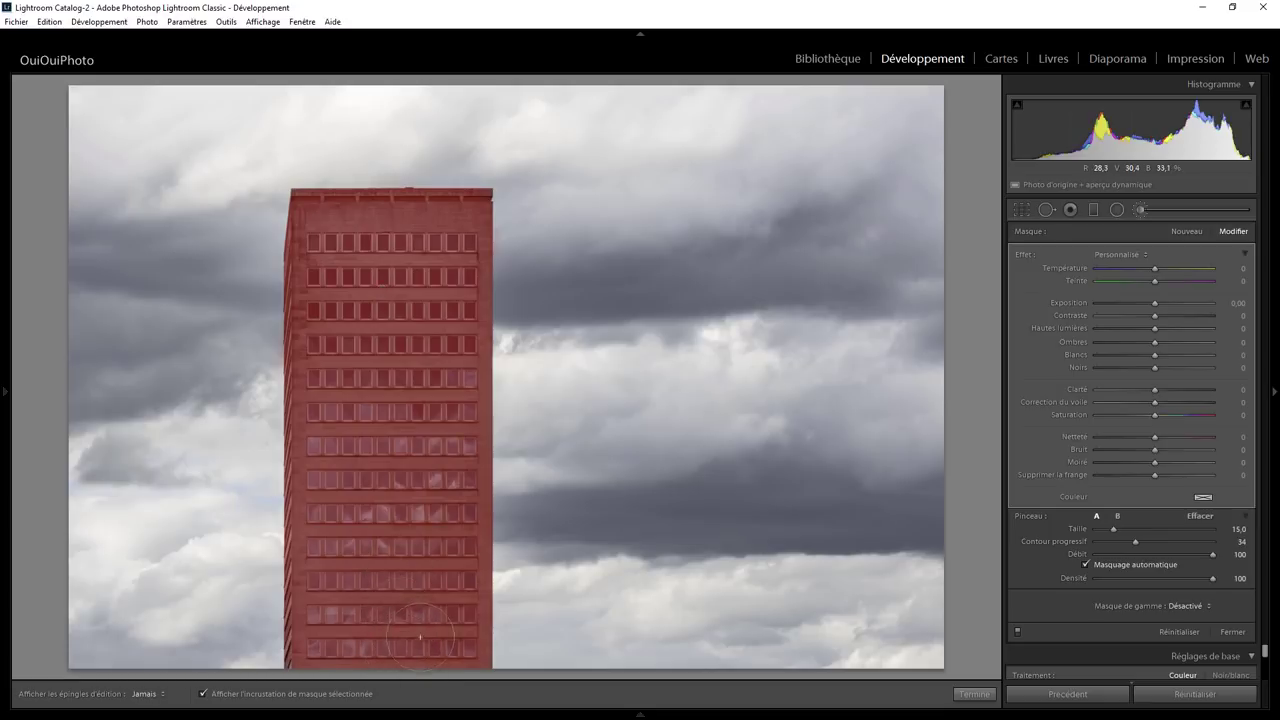
key("h")
Step: Refine the mask edges with a Size 3 Auto Mask brush and hide the red overlay
left_click(1087, 566)
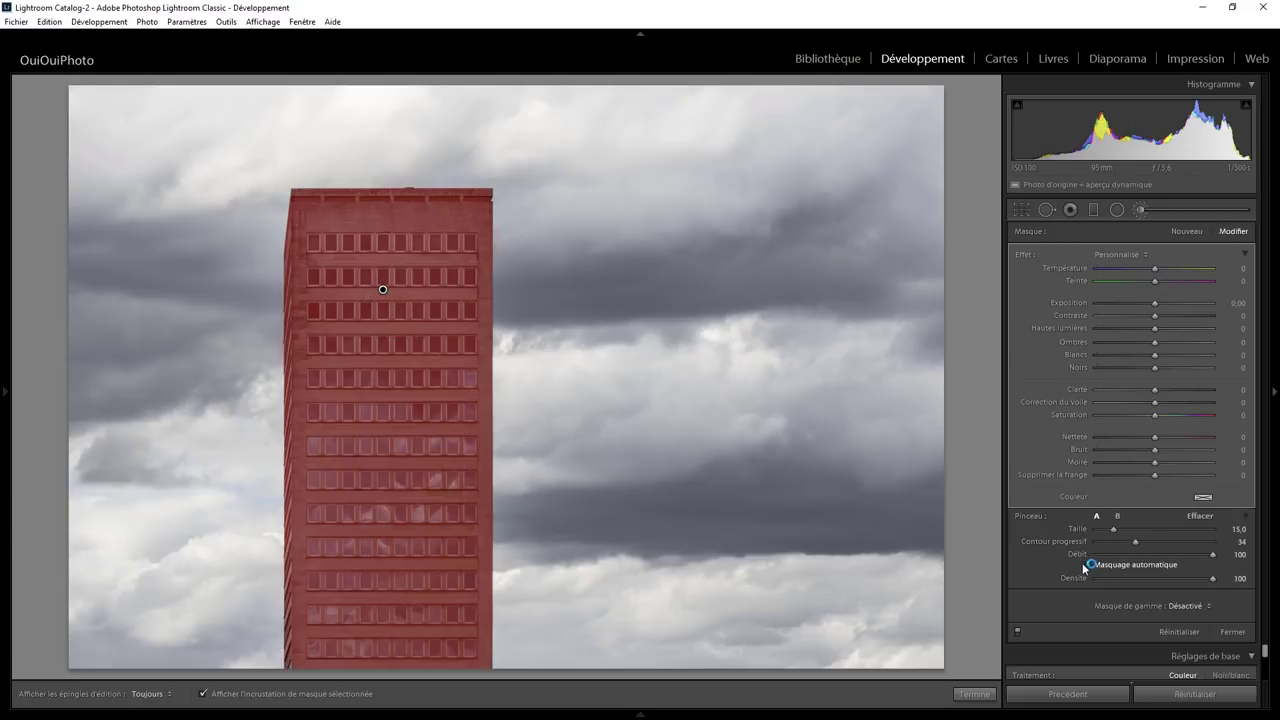
key("h")
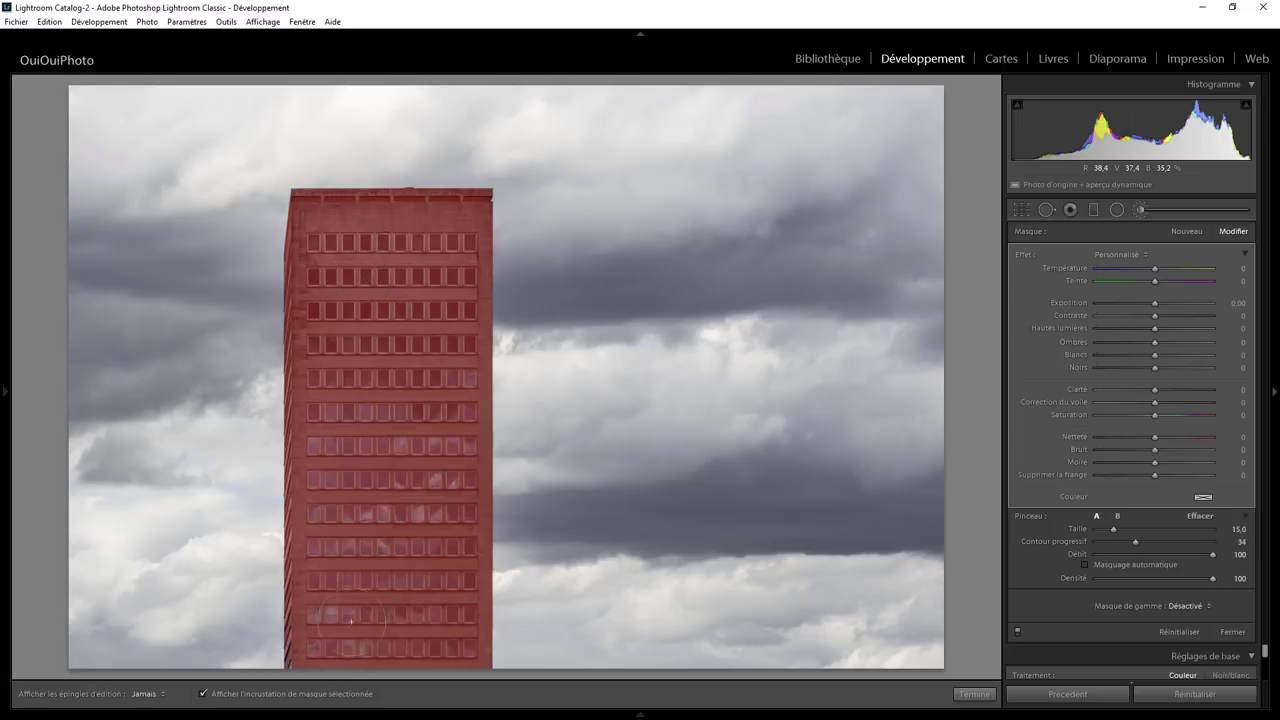
key("h")
key("[")
left_click(1085, 565)
key("[")
key("[")
key("[")
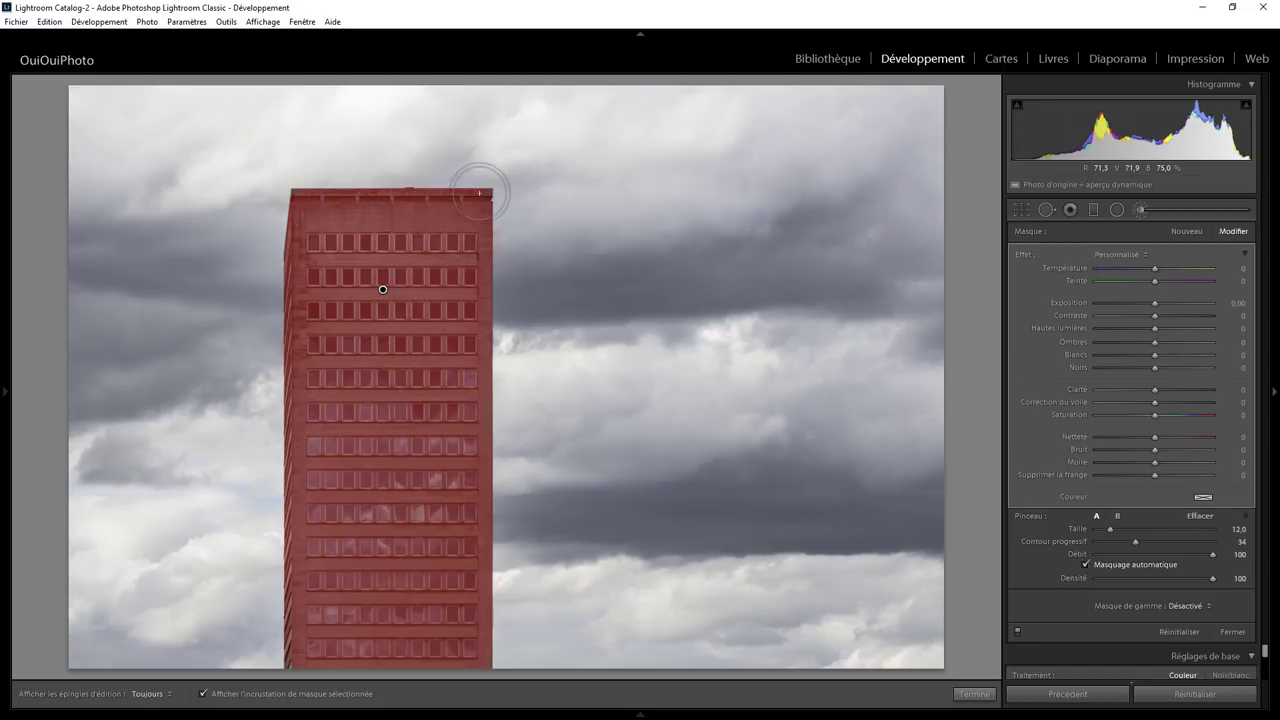
key("bracketleft")
key("h")
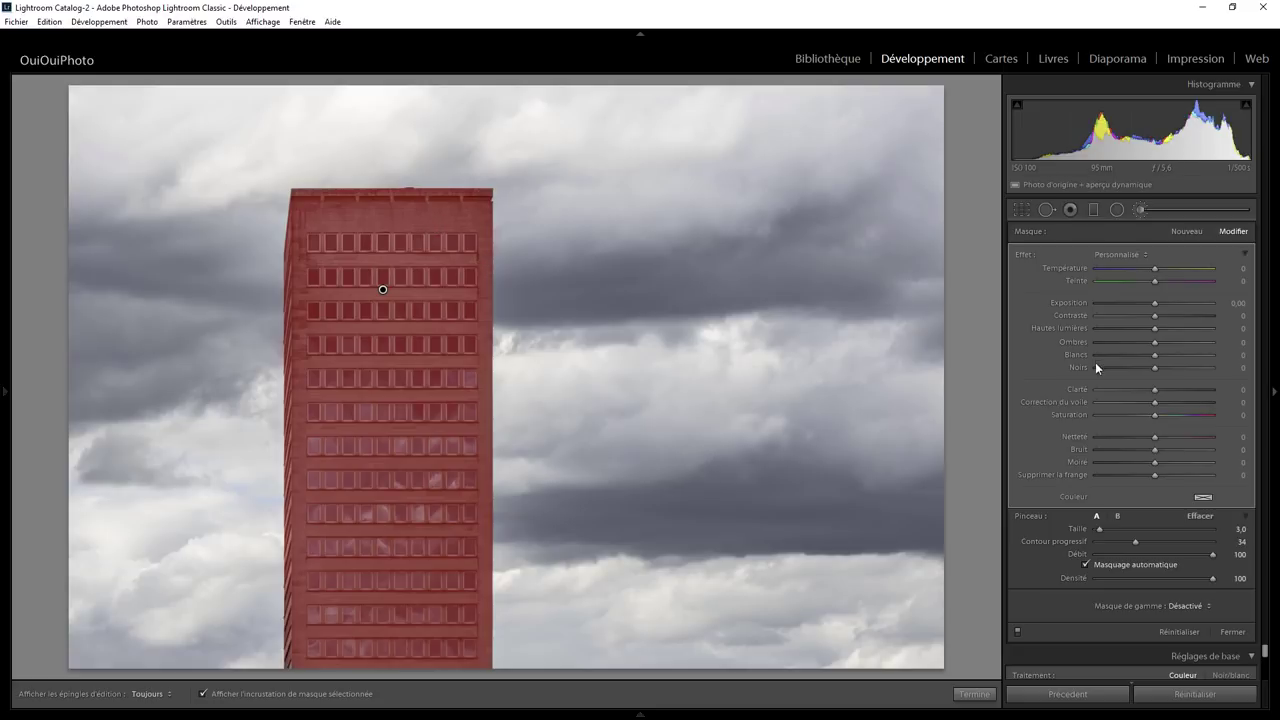
key("o")
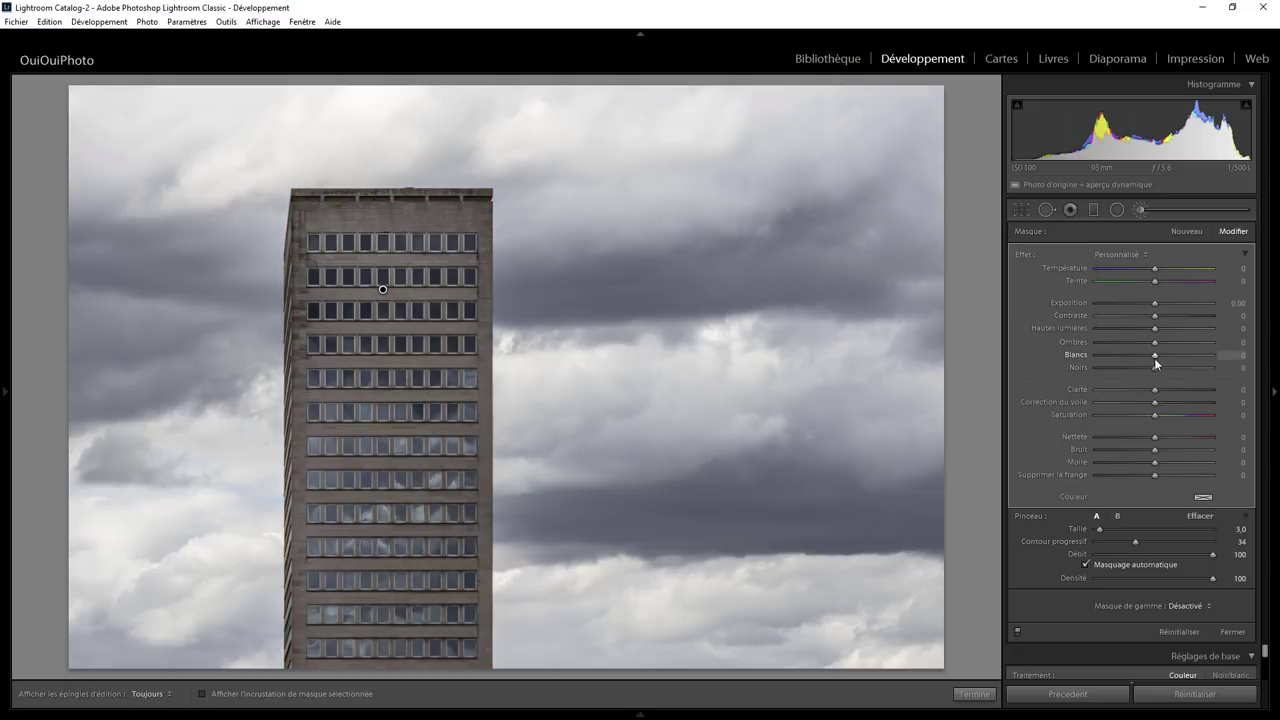
Step: Set the mask's Whites and Highlights to 100, reset Contrast to 0, and finish the brush
left_click_drag(1176, 357, 1226, 360)
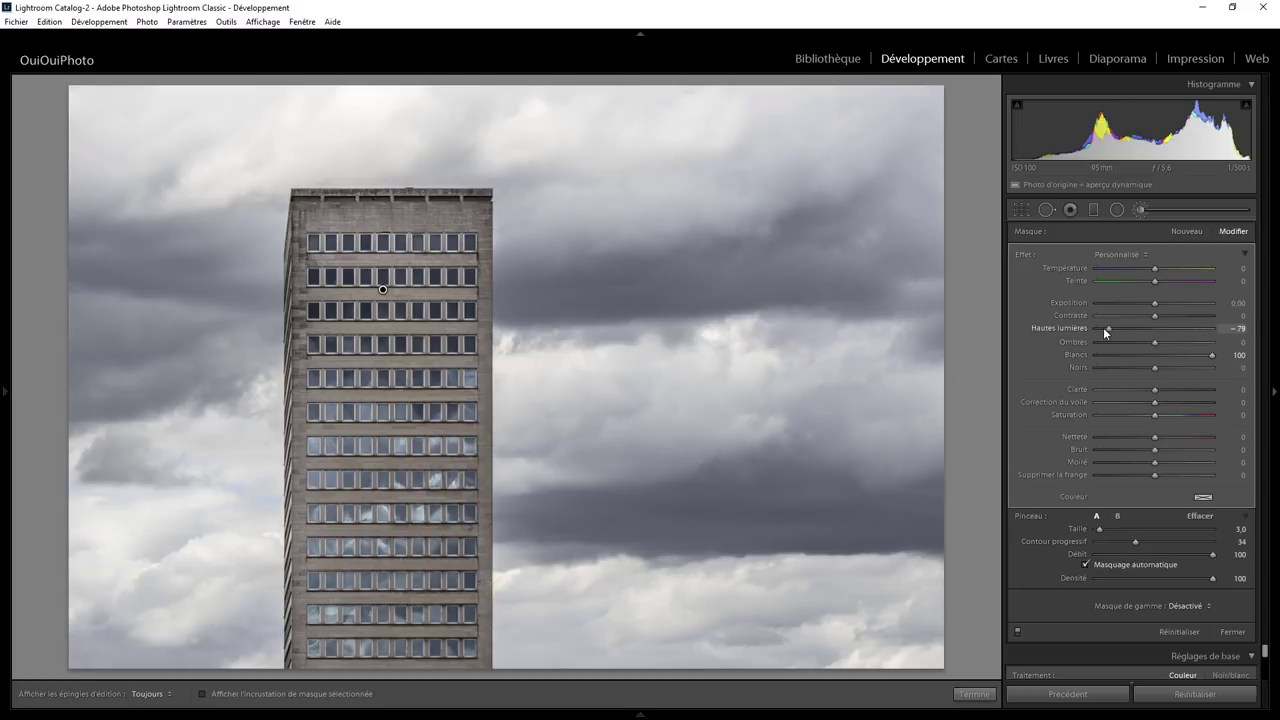
left_click_drag(1104, 329, 1216, 341)
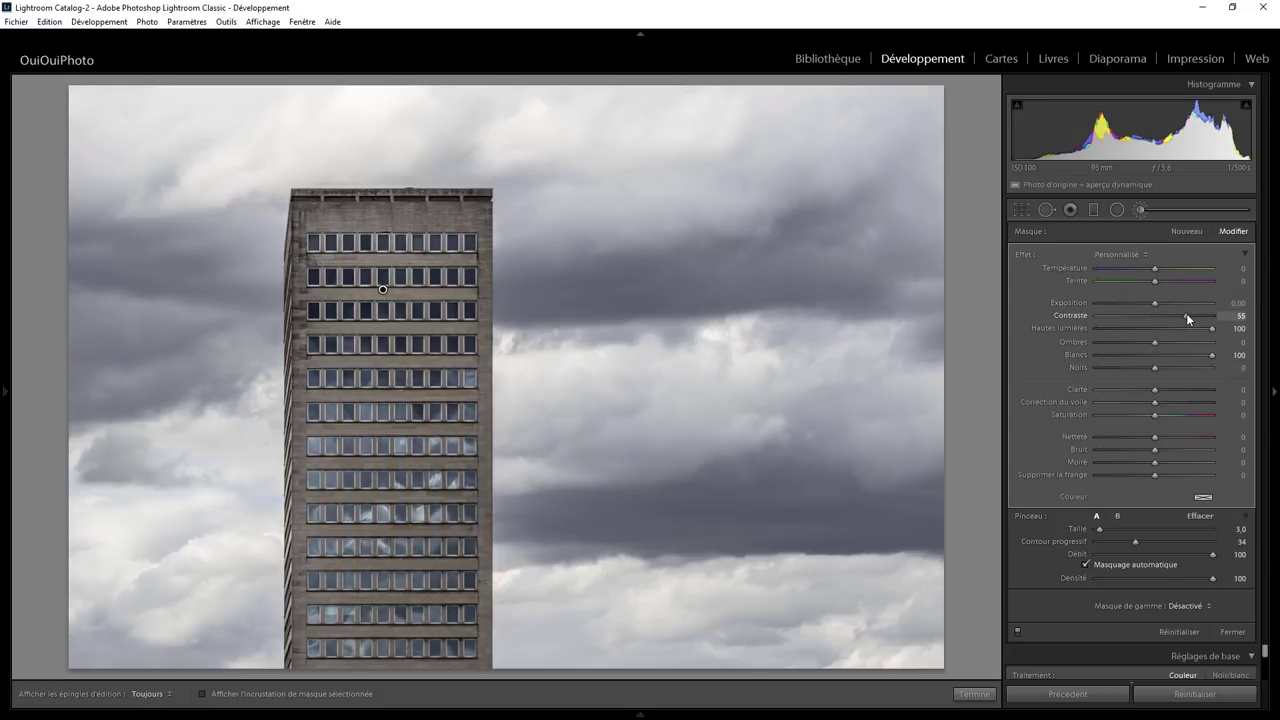
double_click(1168, 316)
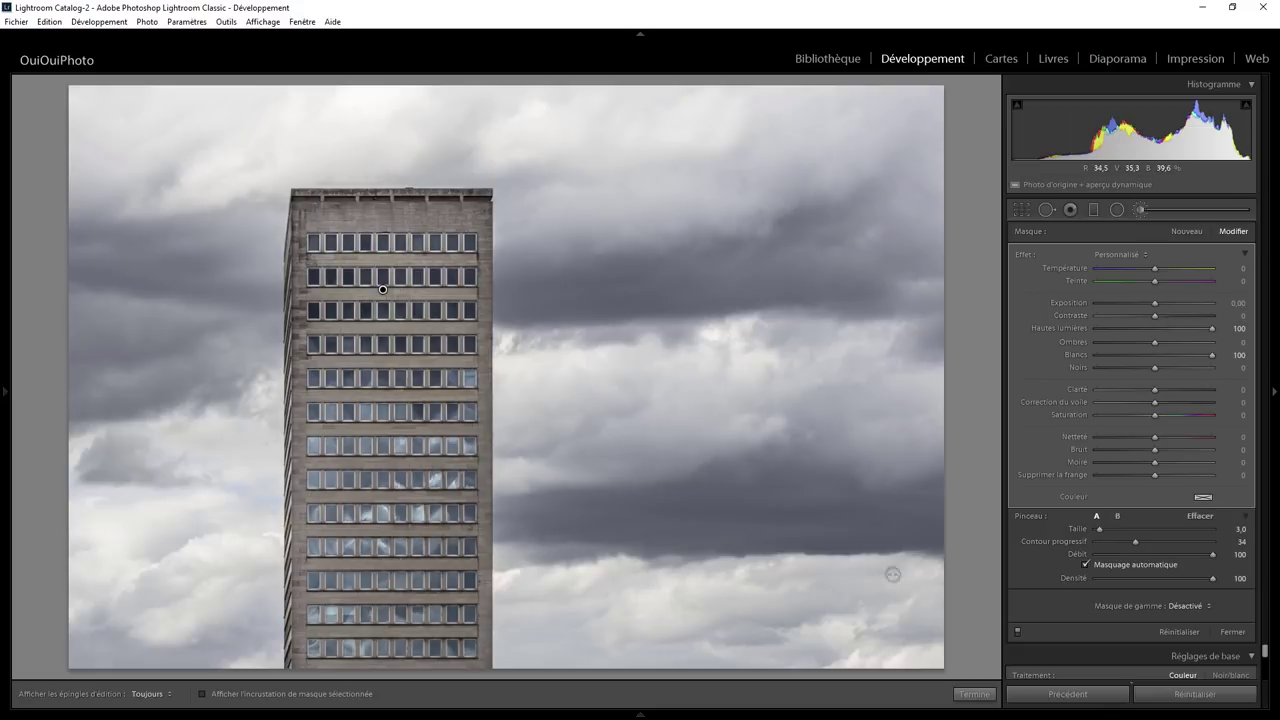
left_click(979, 692)
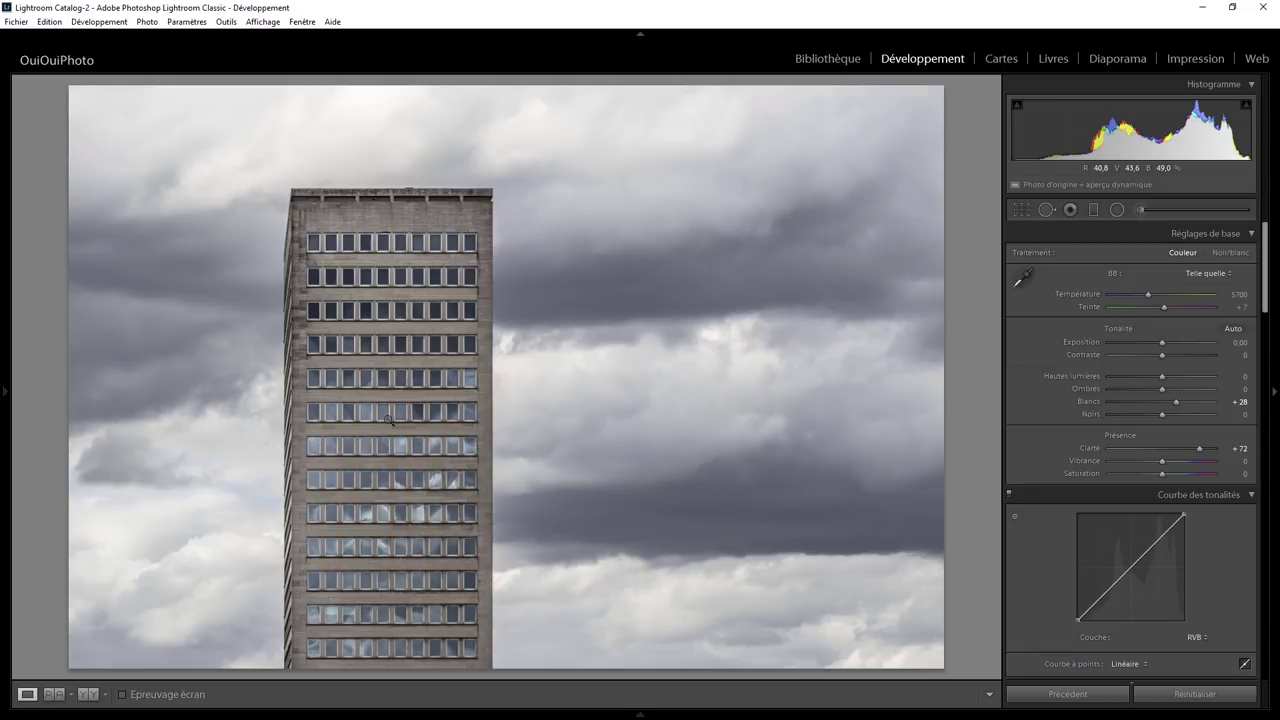
Step: Send the tower photo to Photoshop via Edit In (Modifier dans) > Adobe Photoshop
right_click(409, 353)
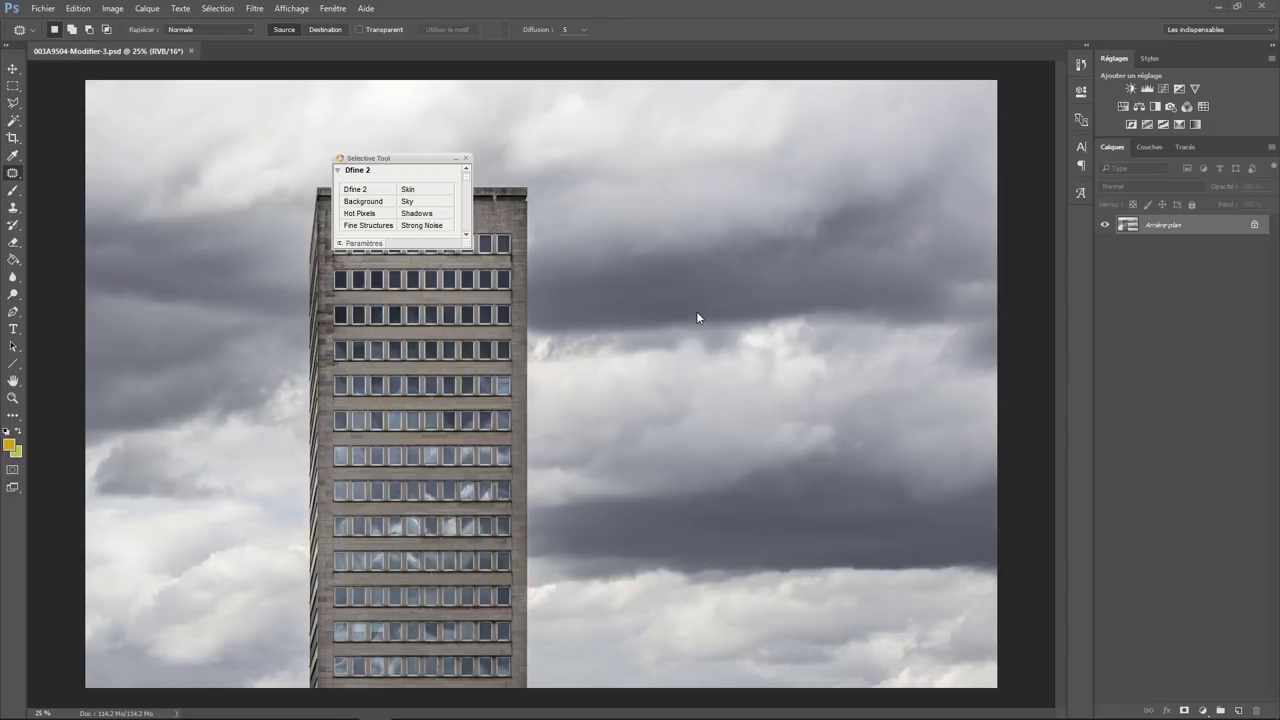
Step: Close the Dfine panel and copy a tall sky strip left of the tower onto a new layer
left_click(466, 159)
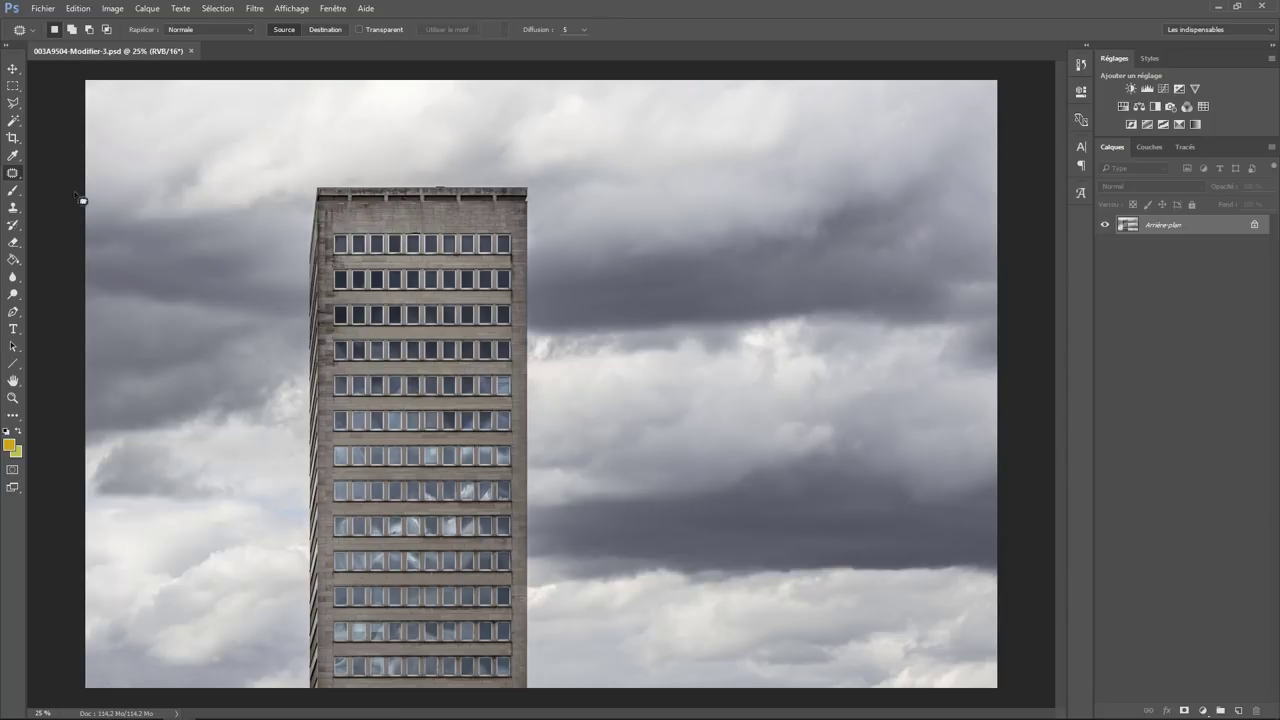
left_click(13, 86)
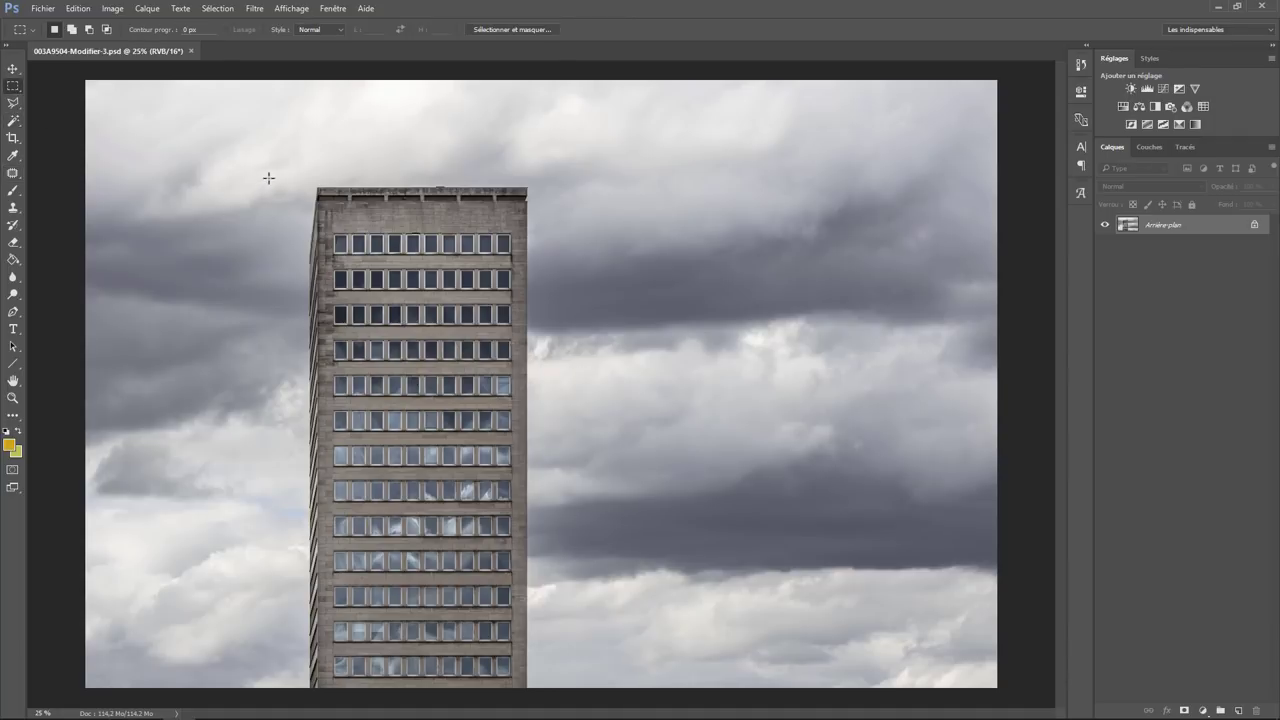
left_click_drag(262, 177, 305, 700)
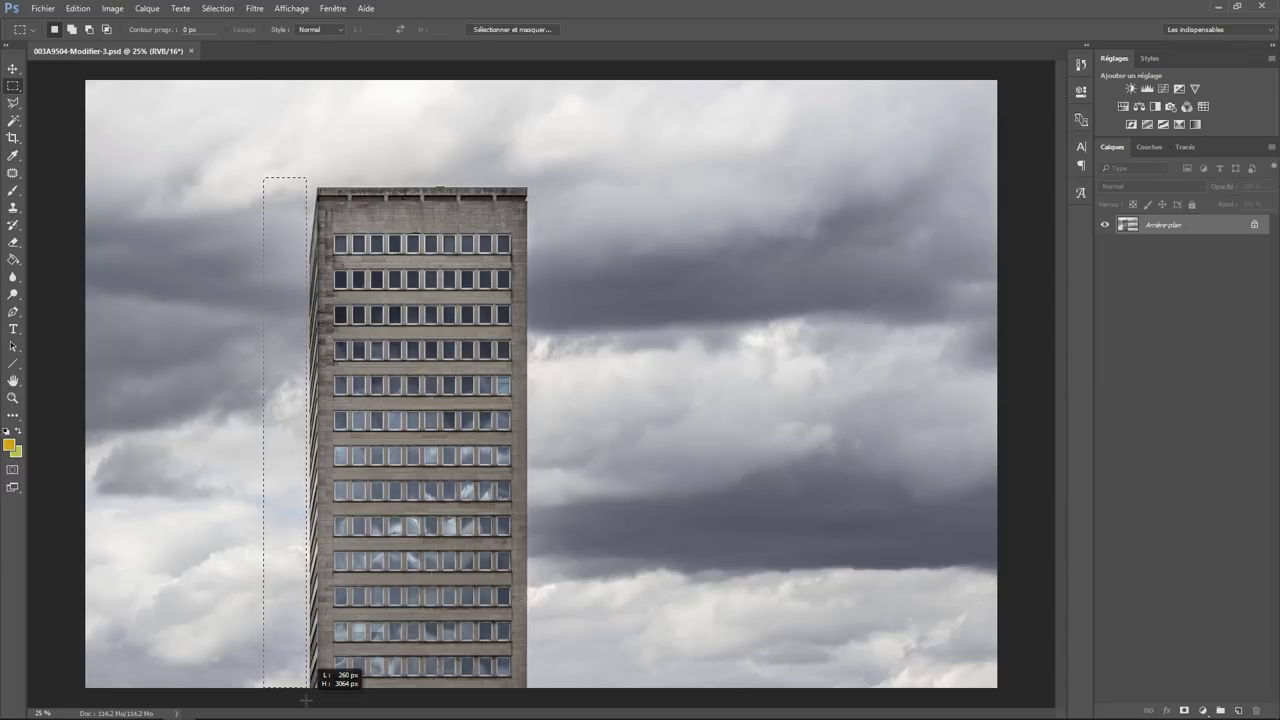
left_click_drag(305, 700, 305, 700)
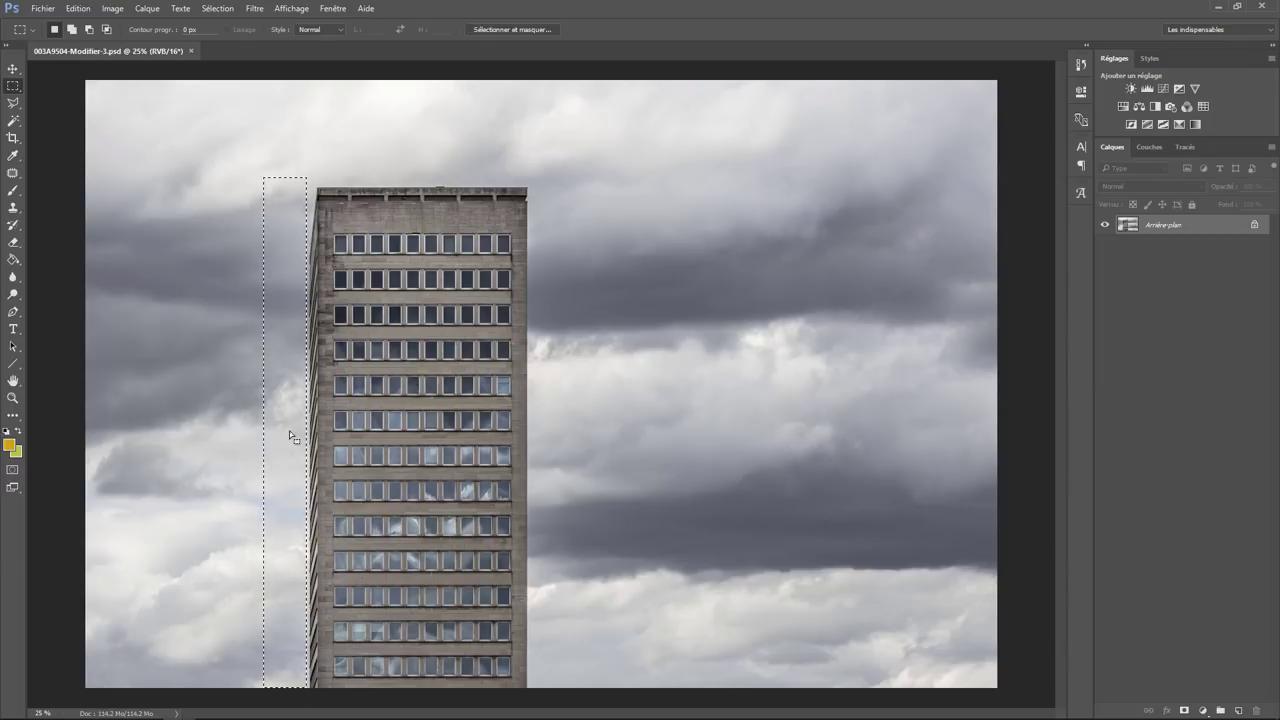
right_click(283, 381)
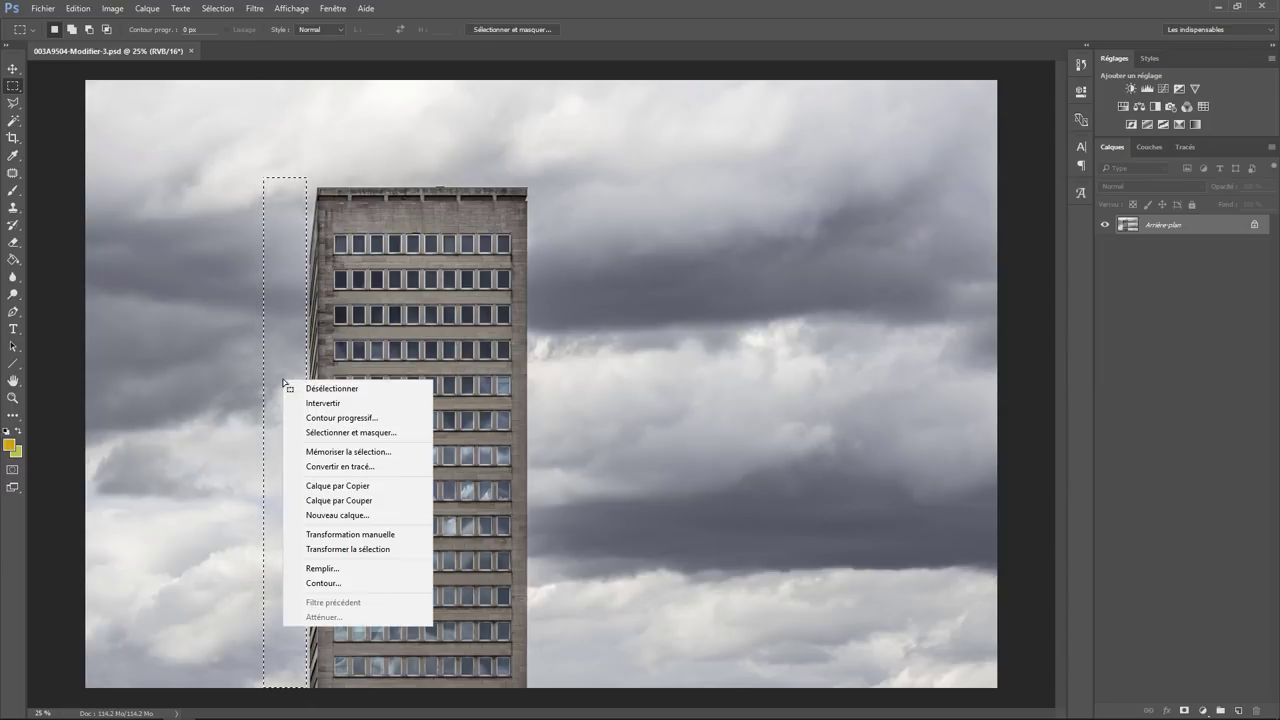
left_click(338, 487)
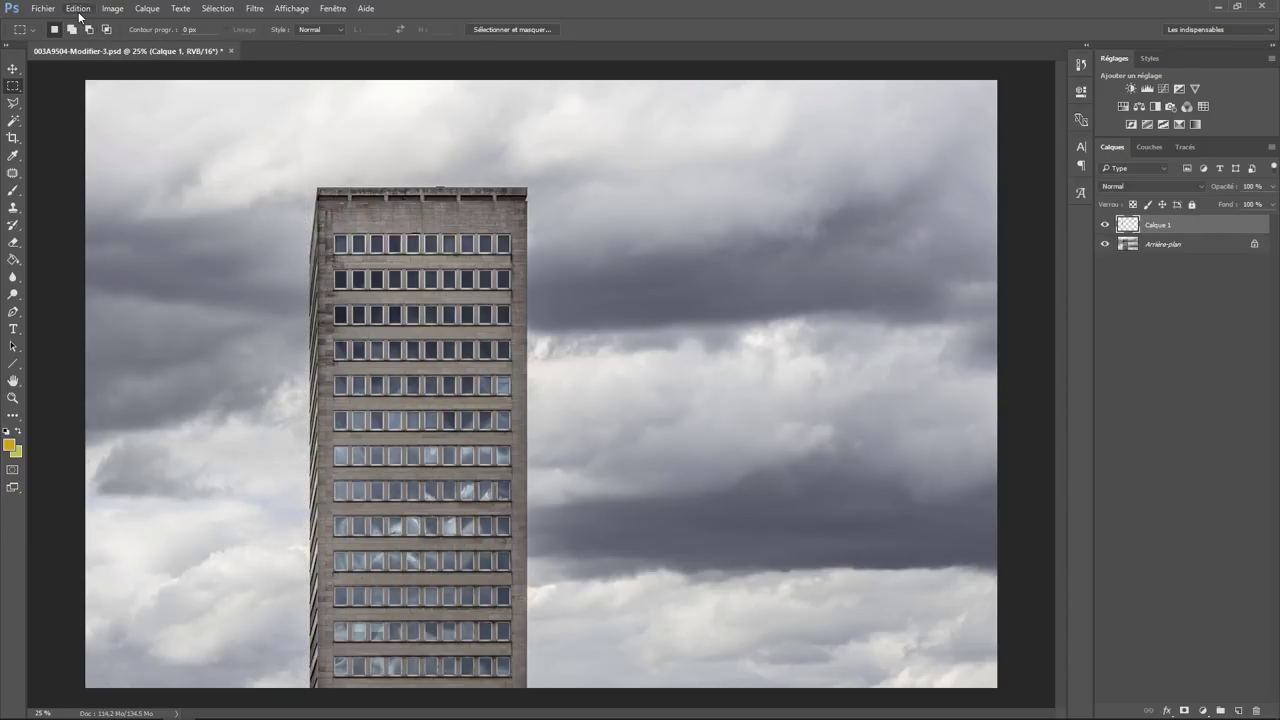
Step: Stretch the copied sky strip to 125% width so it meets the tower's left edge
left_click(78, 9)
mouse_move(150, 281)
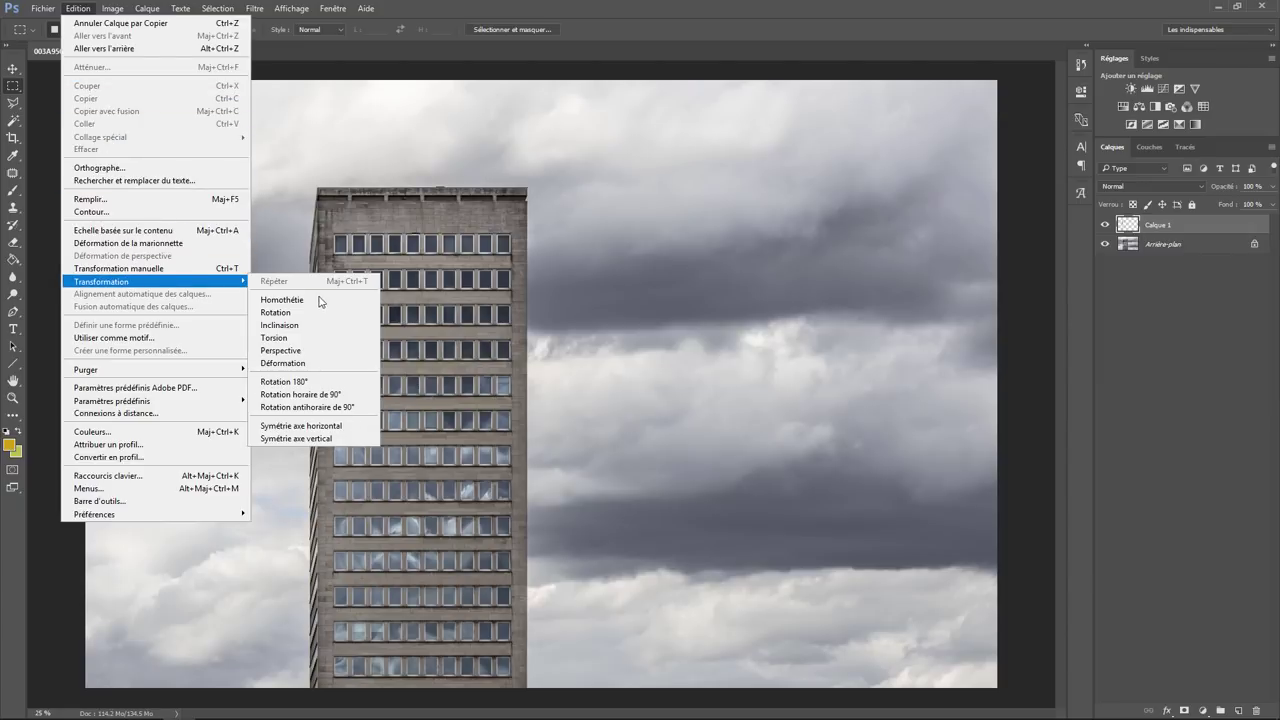
left_click(320, 300)
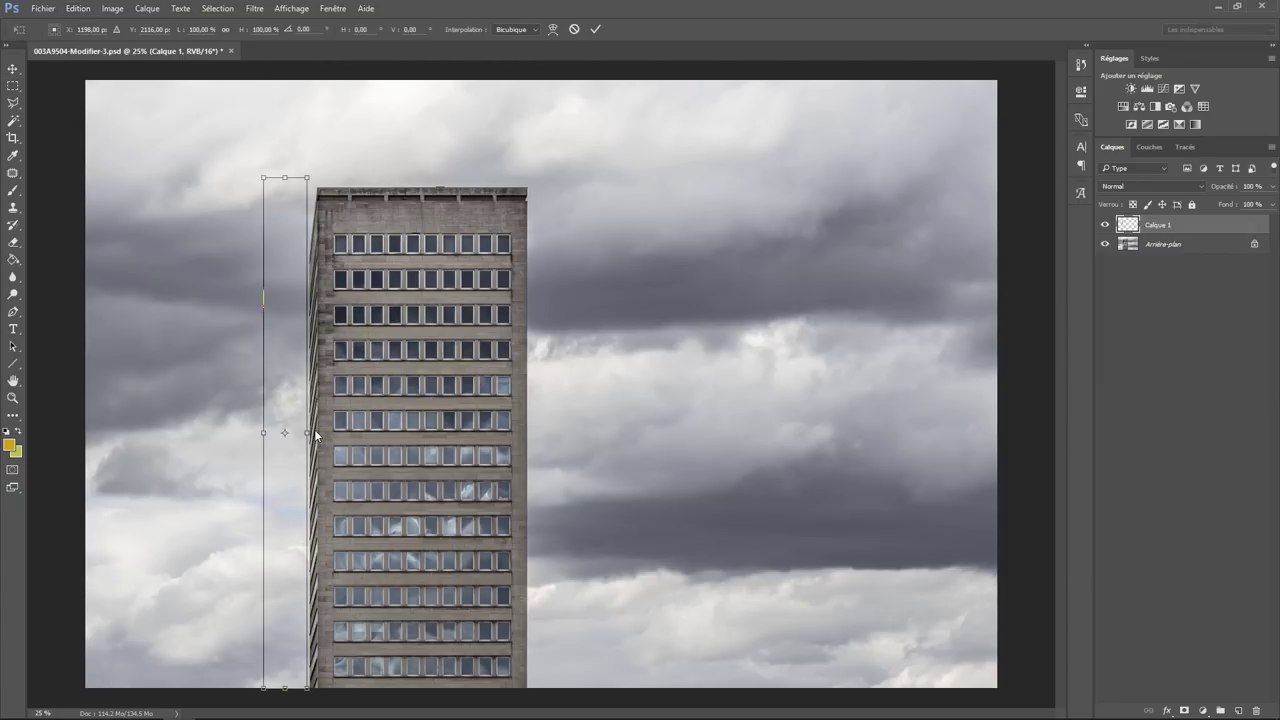
key("ctrl+plus")
key("ctrl+plus")
key("ctrl+plus")
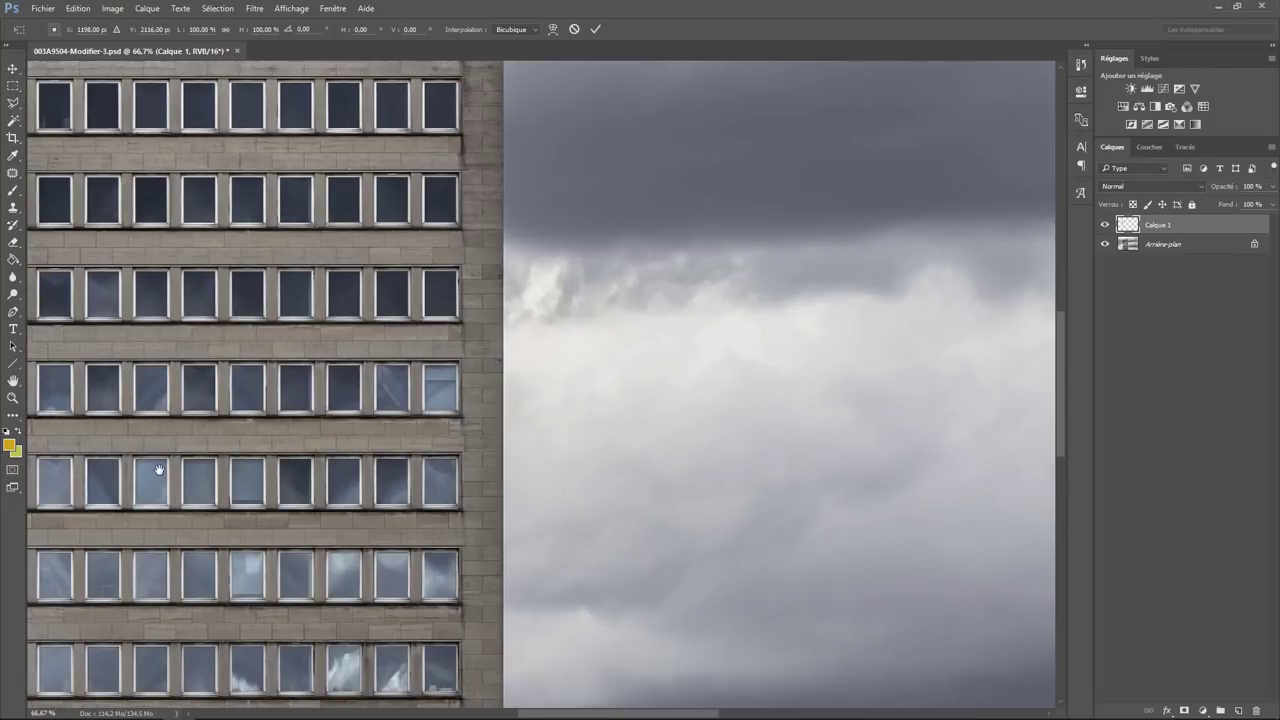
left_click_drag(175, 413, 1025, 413)
key("ctrl+plus")
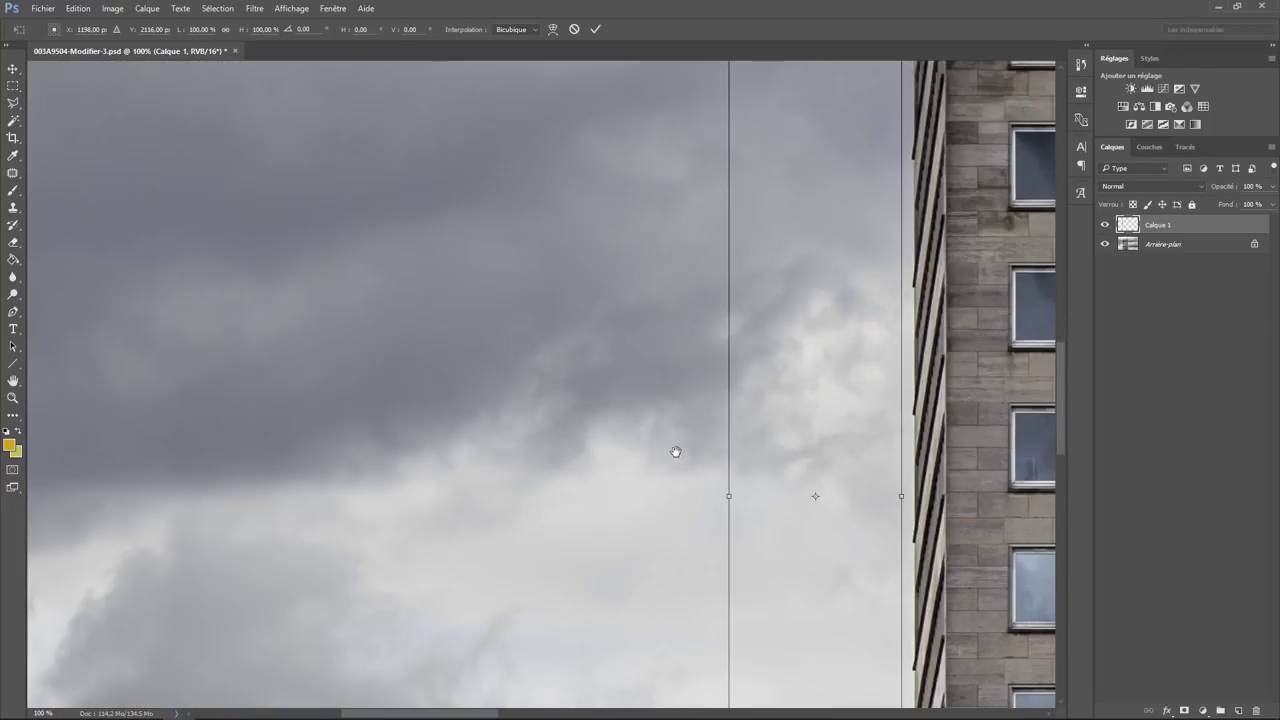
mouse_move(806, 466)
left_mouse_down()
mouse_move(366, 470)
mouse_move(443, 457)
left_mouse_up()
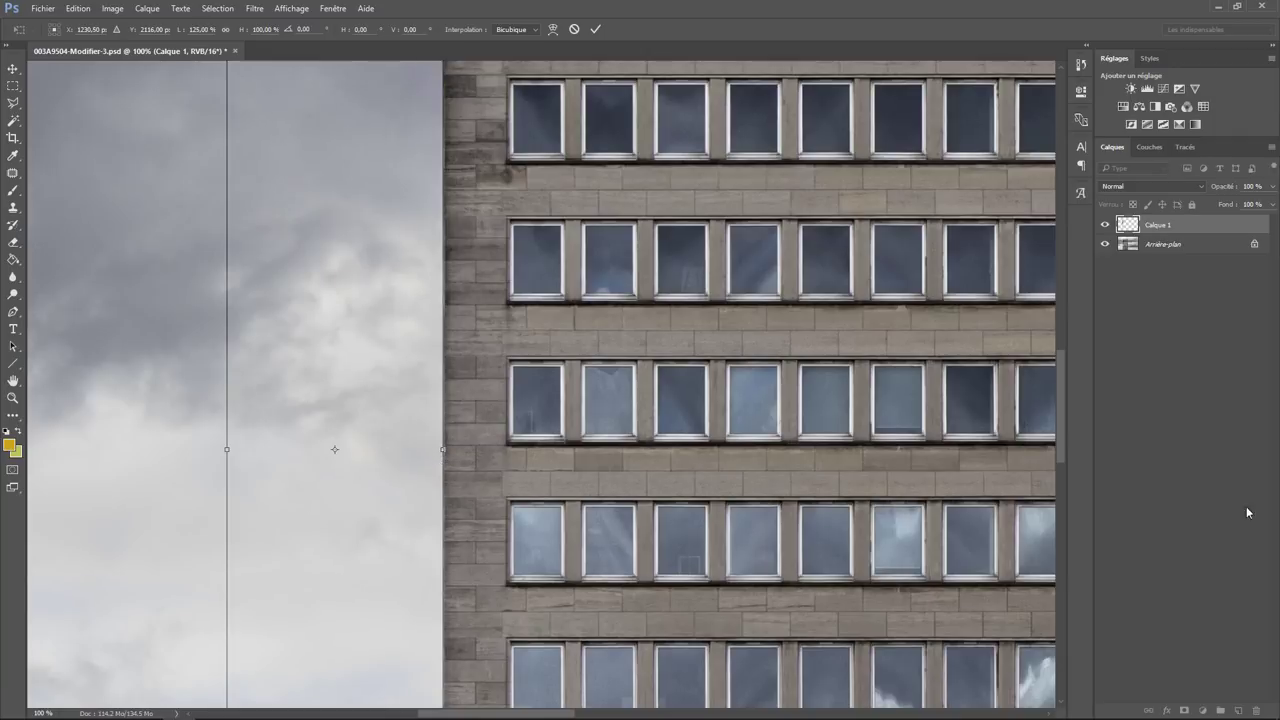
mouse_move(1059, 419)
left_mouse_down()
mouse_move(1104, 399)
mouse_move(1112, 274)
mouse_move(1089, 302)
left_mouse_up()
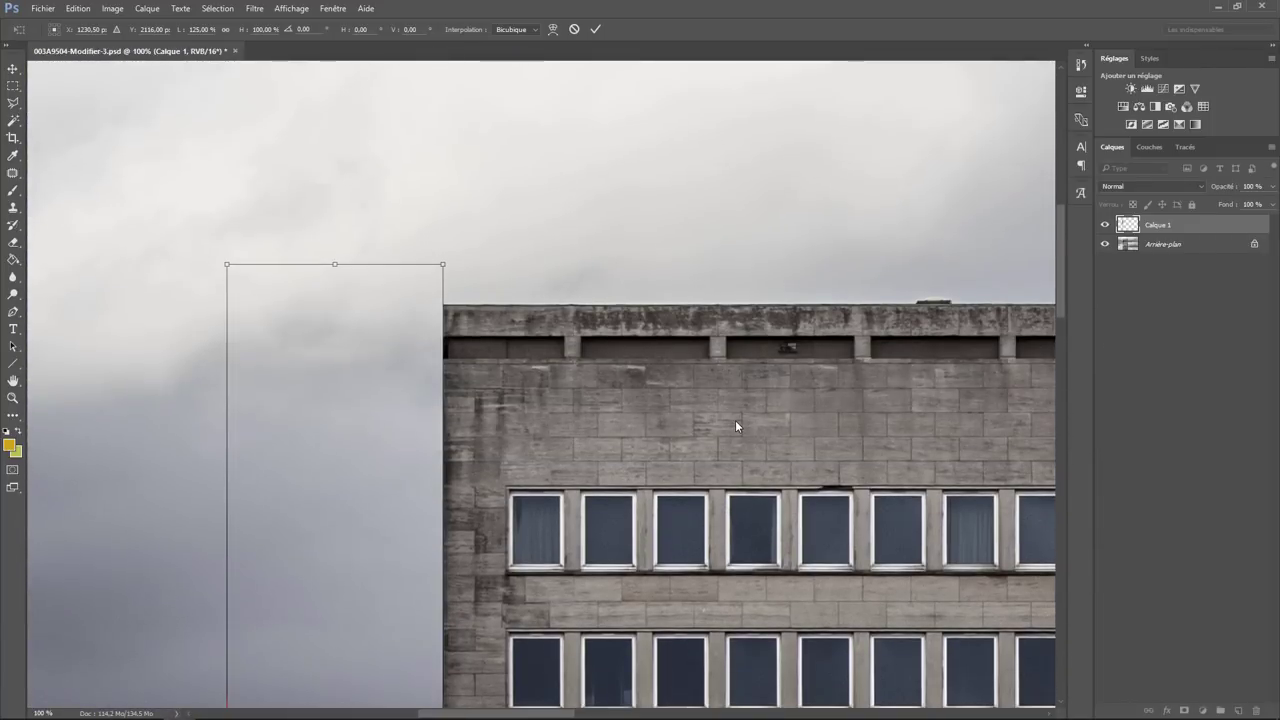
key("Return")
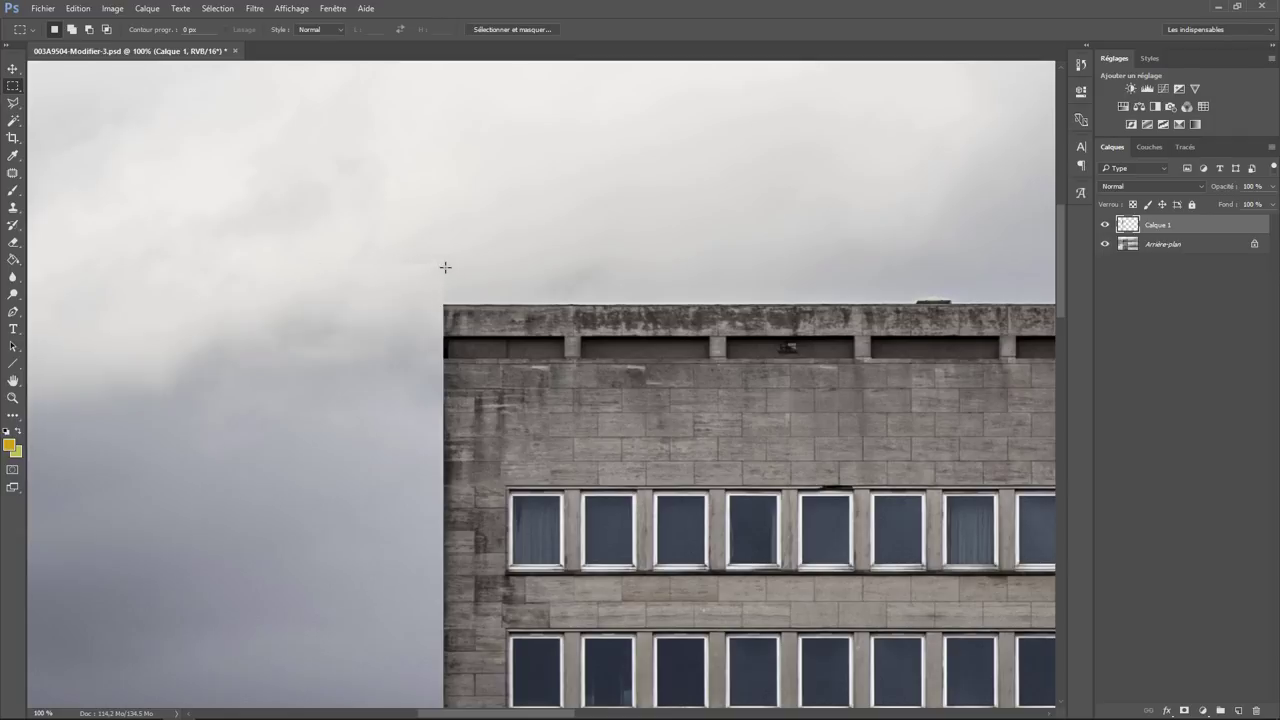
Step: Merge the sky strip layer into Arrière-plan with Fusionner les calques
left_click(1165, 245)
left_click(1166, 228)
left_click(1163, 247, "shift")
right_click(1163, 247)
left_click(1163, 361)
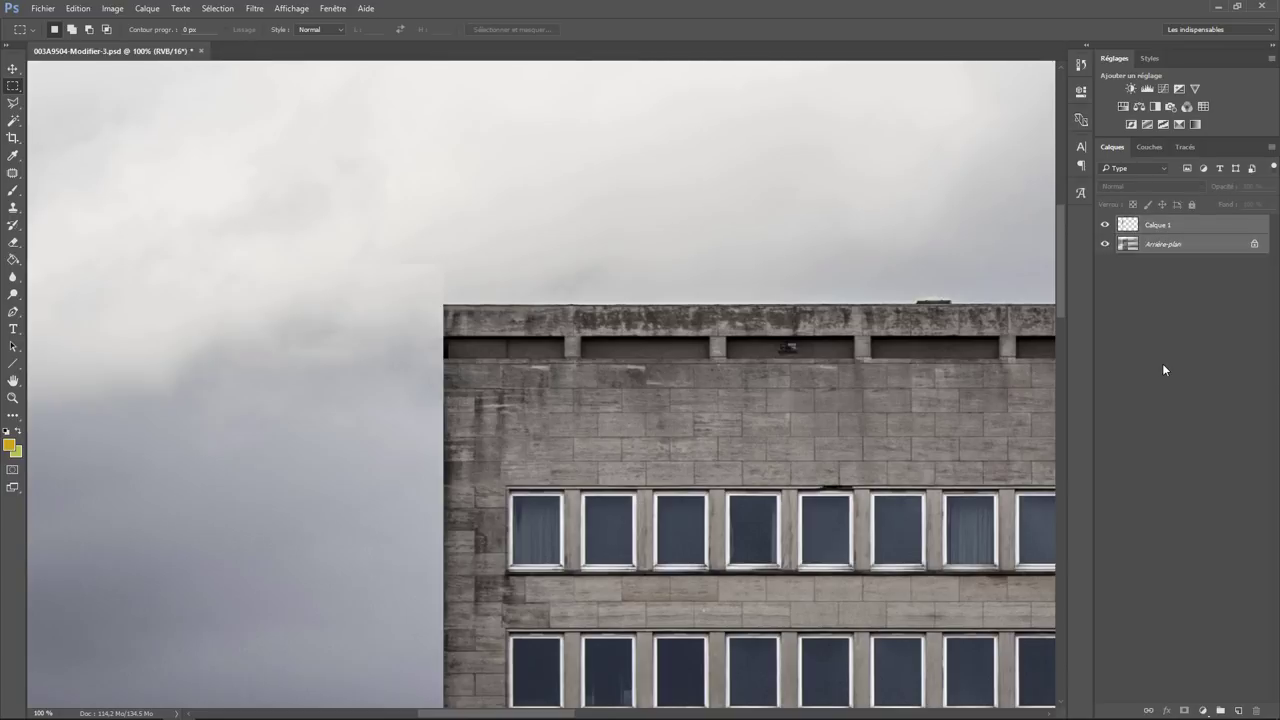
Step: Patch the sky spots beside the tower's top corner using nearby clean sky
left_click(13, 172)
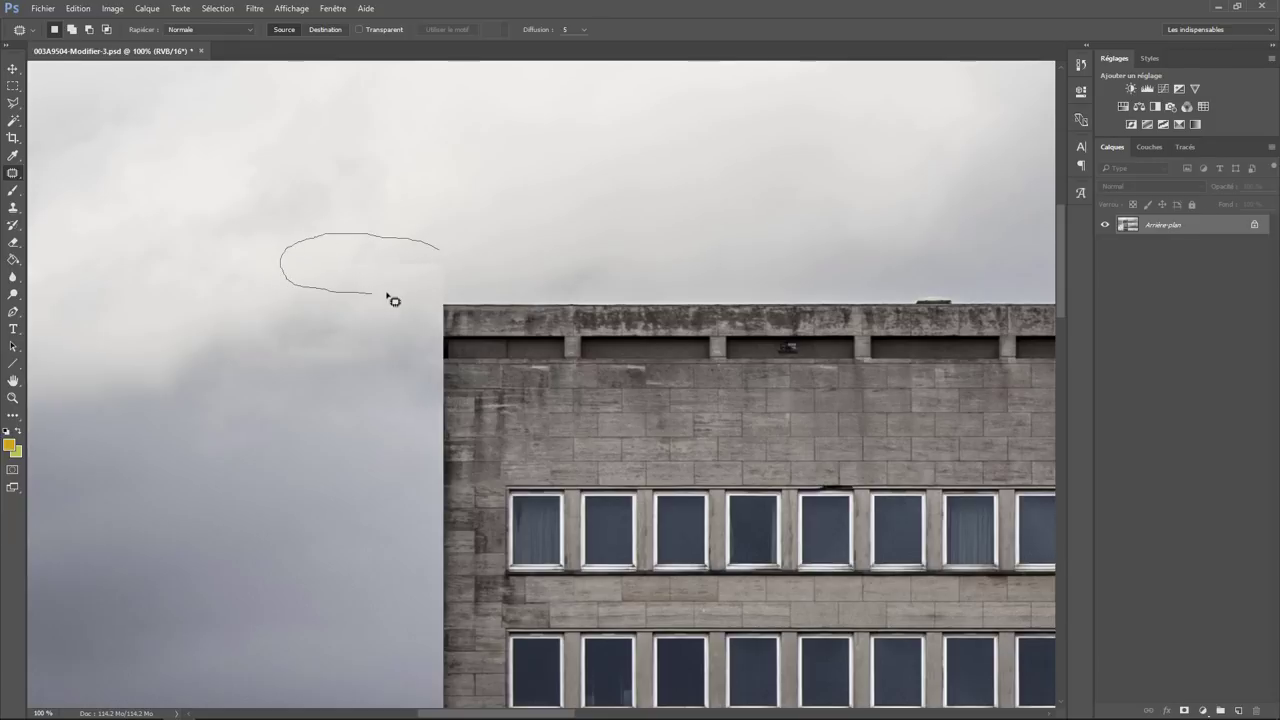
left_click_drag(400, 241, 480, 258)
left_click_drag(366, 261, 343, 200)
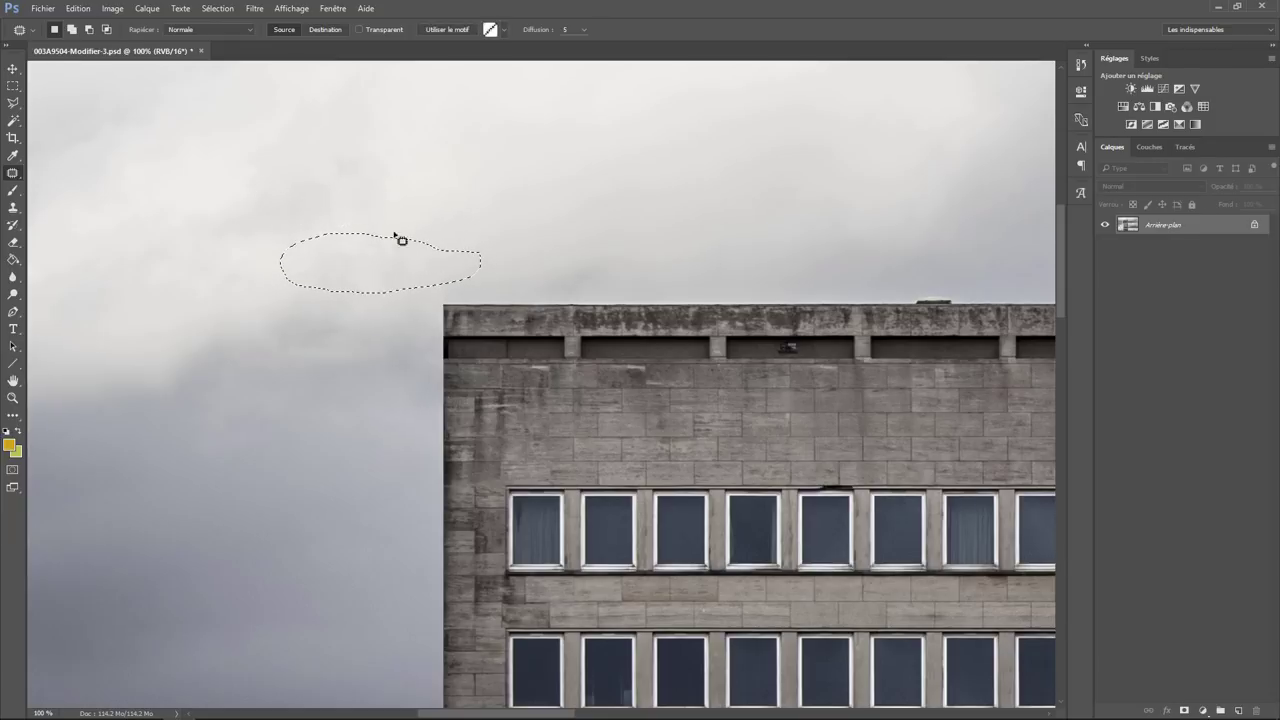
key("ctrl+d")
mouse_move(453, 269)
left_mouse_down()
mouse_move(444, 308)
mouse_move(466, 282)
left_mouse_up()
left_click_drag(551, 718, 626, 718)
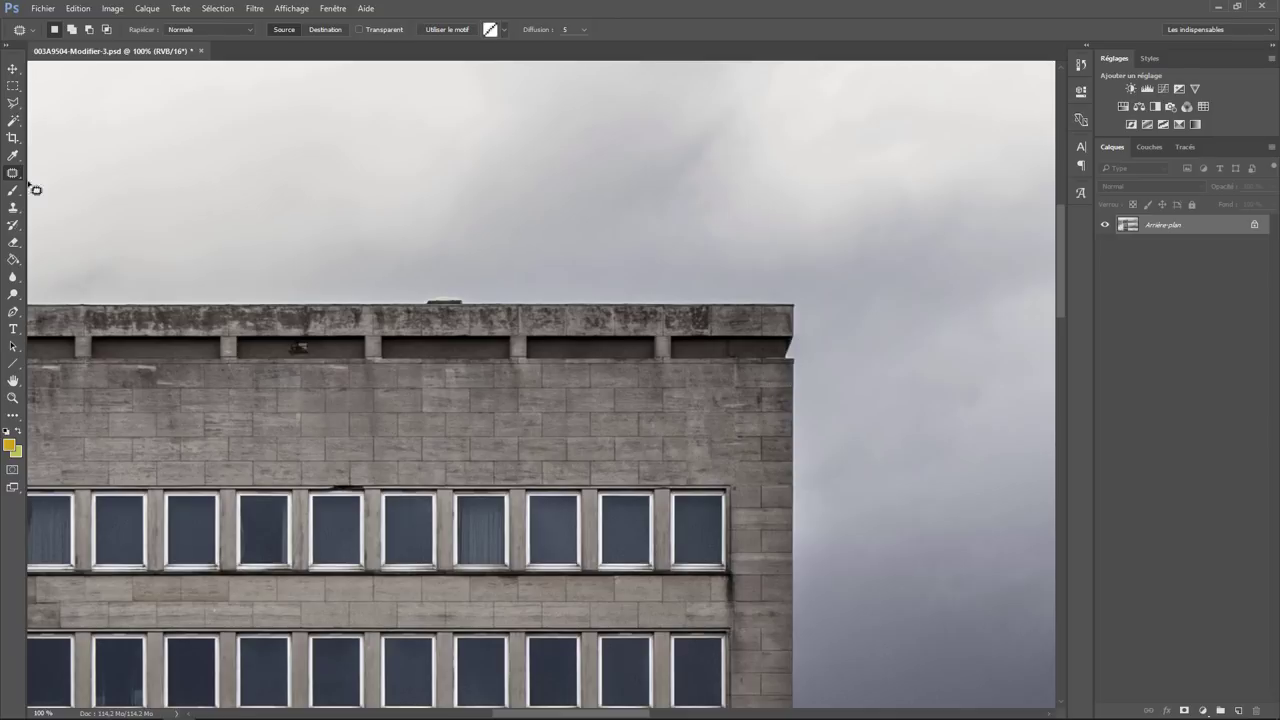
Step: Lasso the roof's right corner and feather the selection about 1 px in Select and Mask
left_click(13, 103)
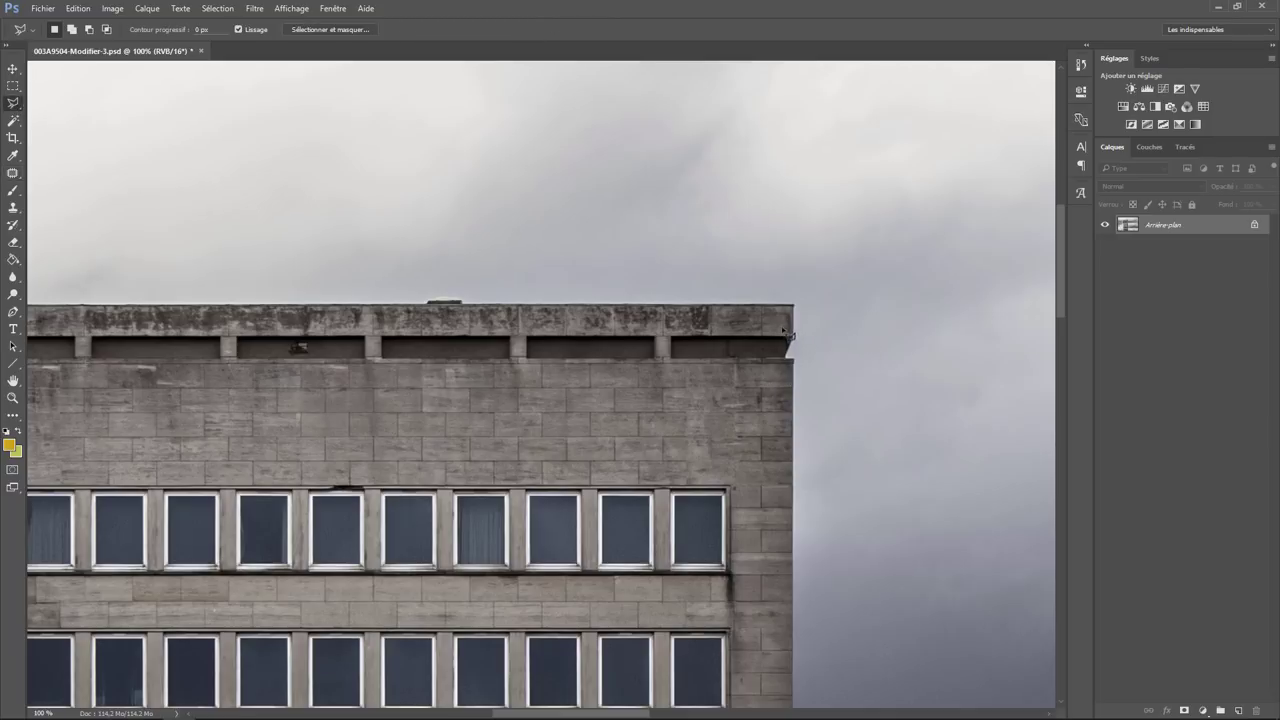
left_click_drag(779, 337, 800, 367)
right_click(794, 348)
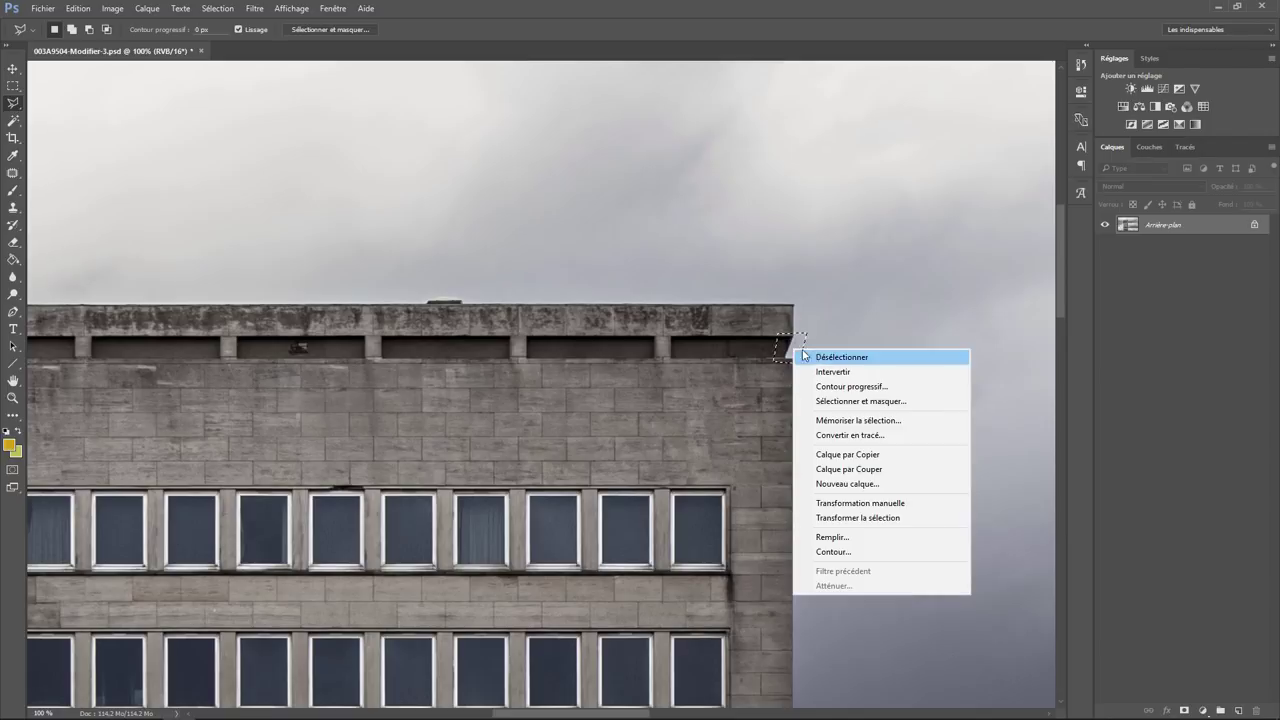
left_click(316, 31)
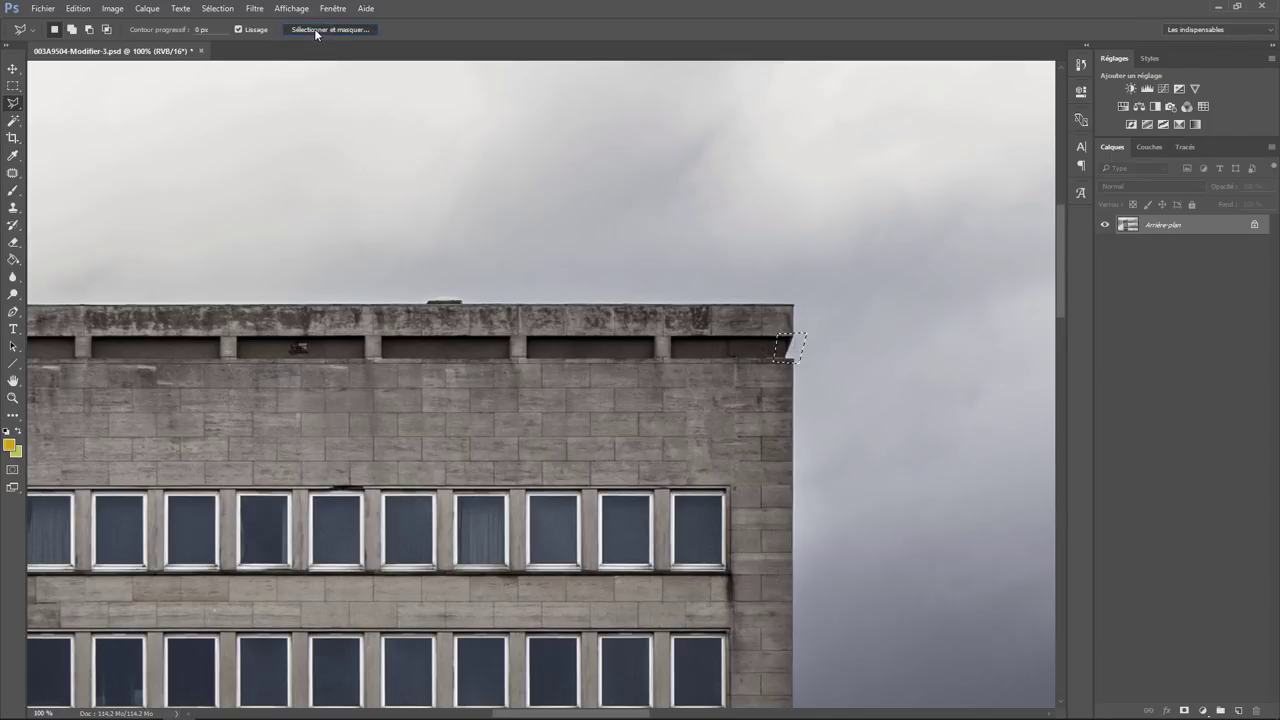
left_click_drag(1076, 340, 1090, 341)
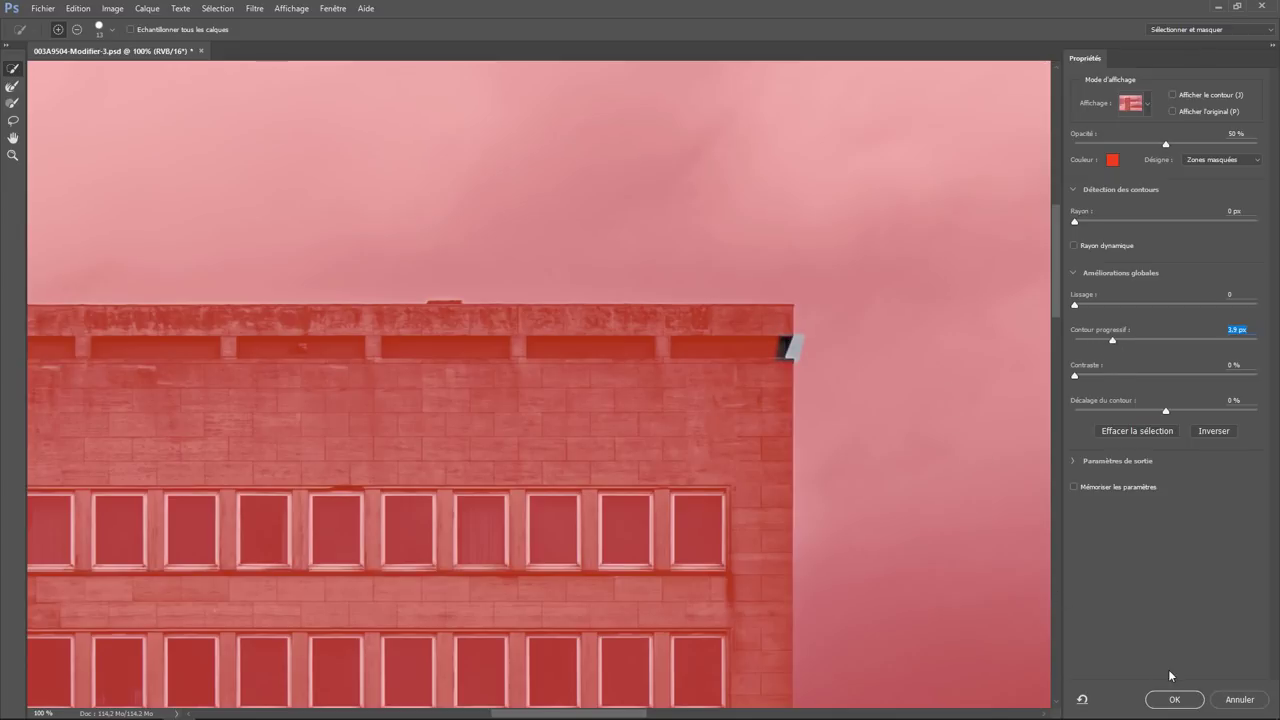
left_click(1177, 699)
Step: Copy the selected corner onto a new layer and flip it horizontally
right_click(792, 345)
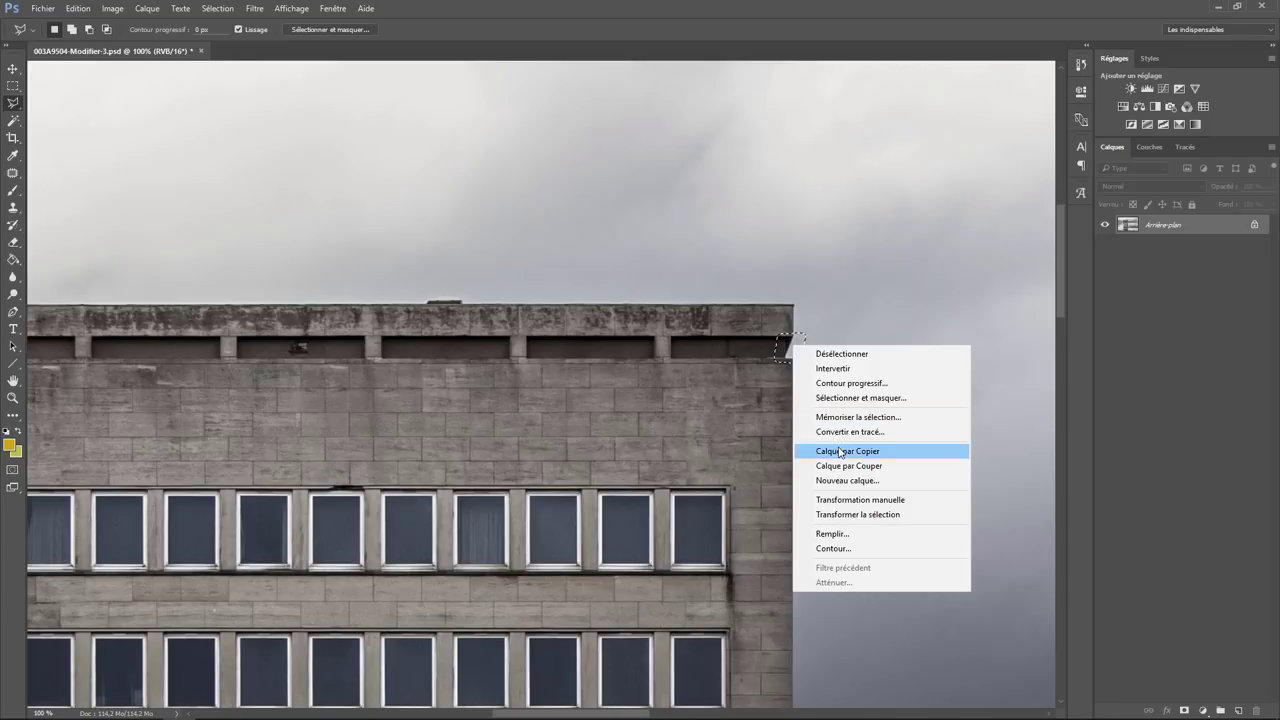
left_click(845, 451)
left_click(78, 8)
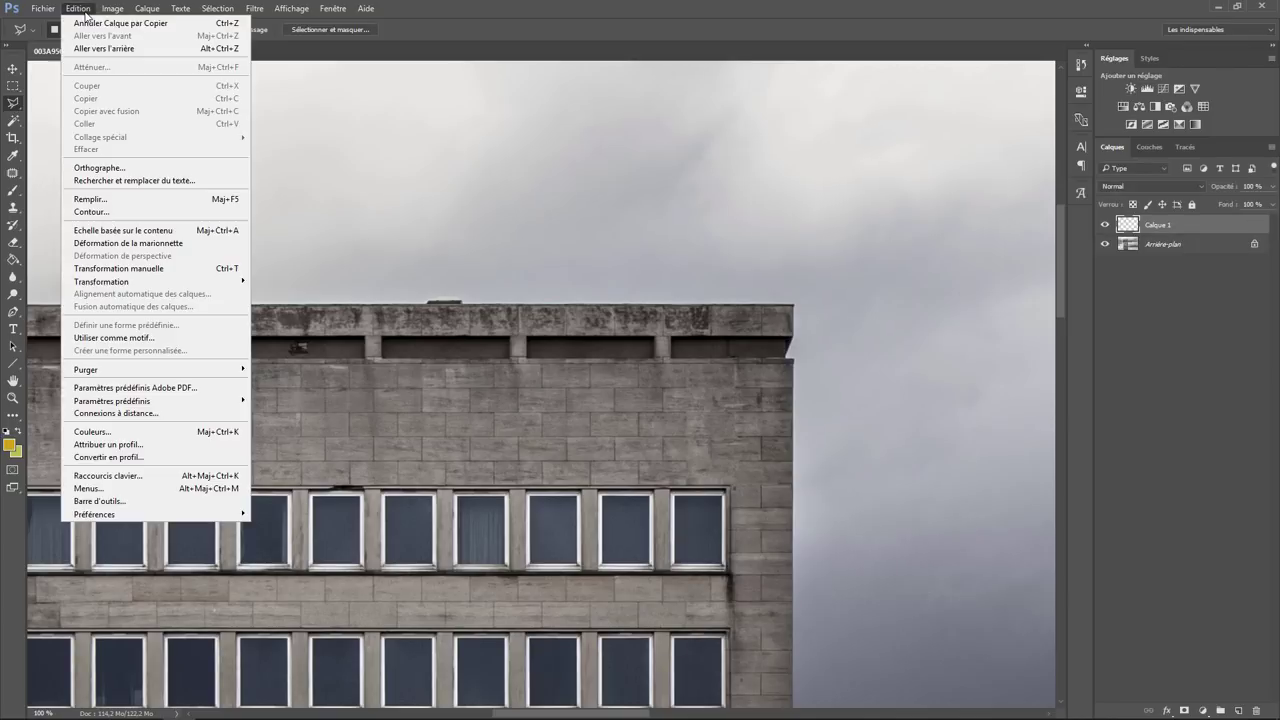
mouse_move(101, 281)
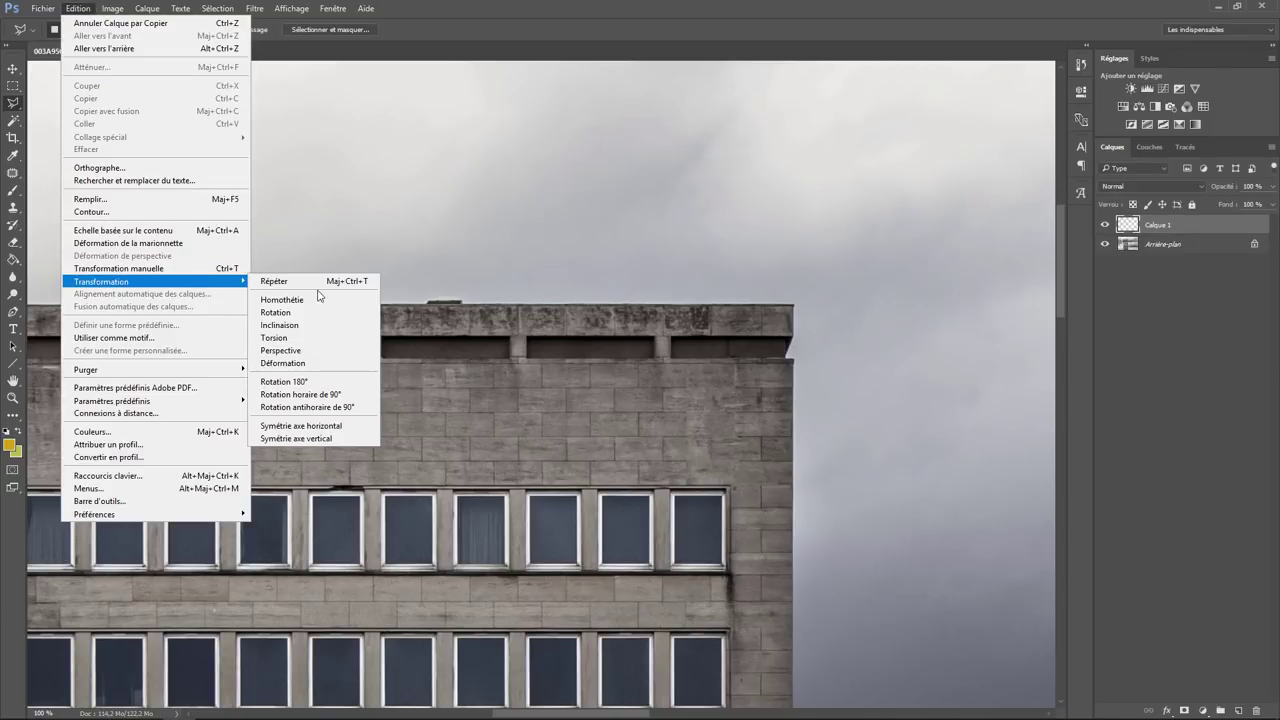
left_click(323, 425)
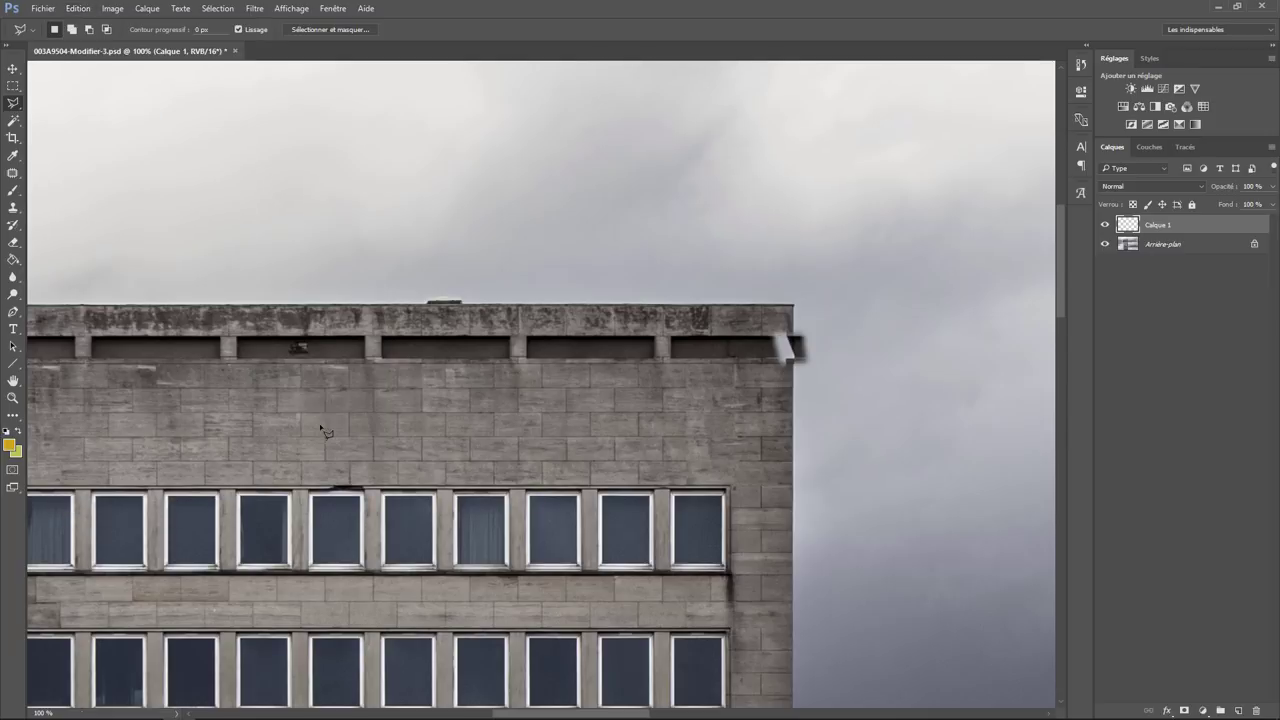
Step: Move the flipped corner piece onto the building's left roof corner and select it with the background
left_click(10, 68)
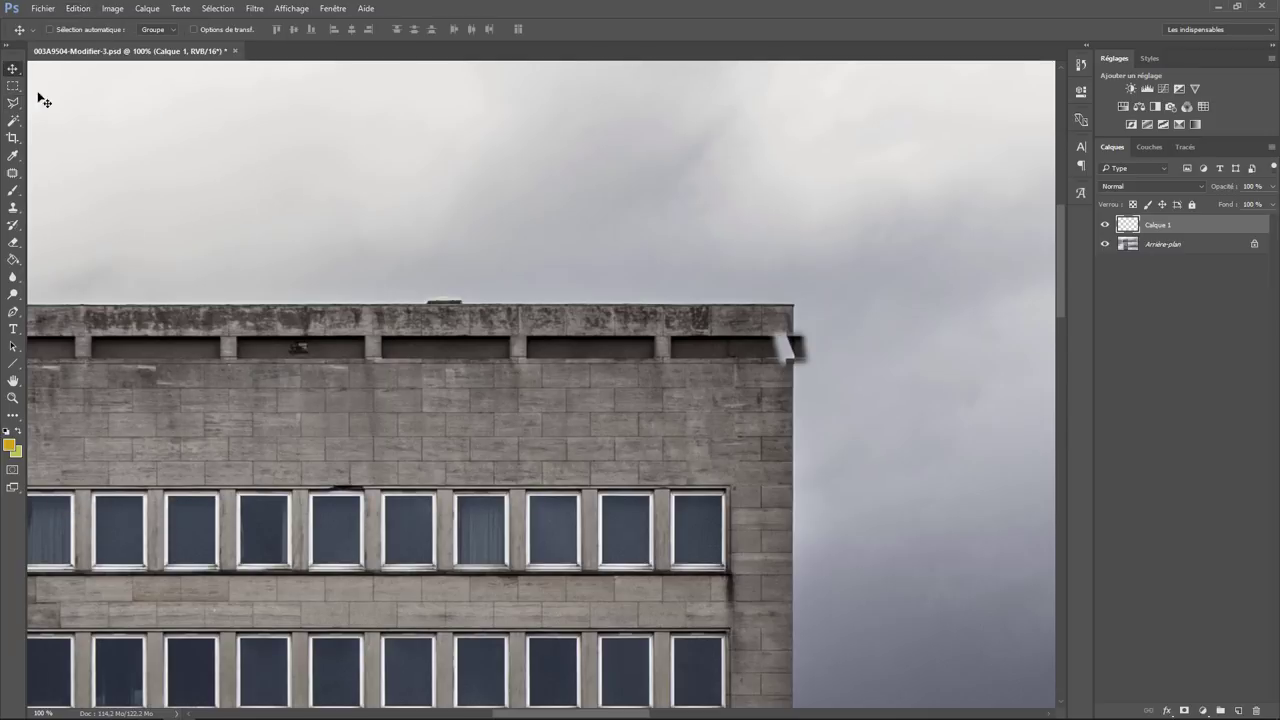
mouse_move(792, 350)
left_mouse_down()
mouse_move(274, 328)
mouse_move(160, 348)
left_mouse_up()
left_click_drag(160, 438, 634, 464)
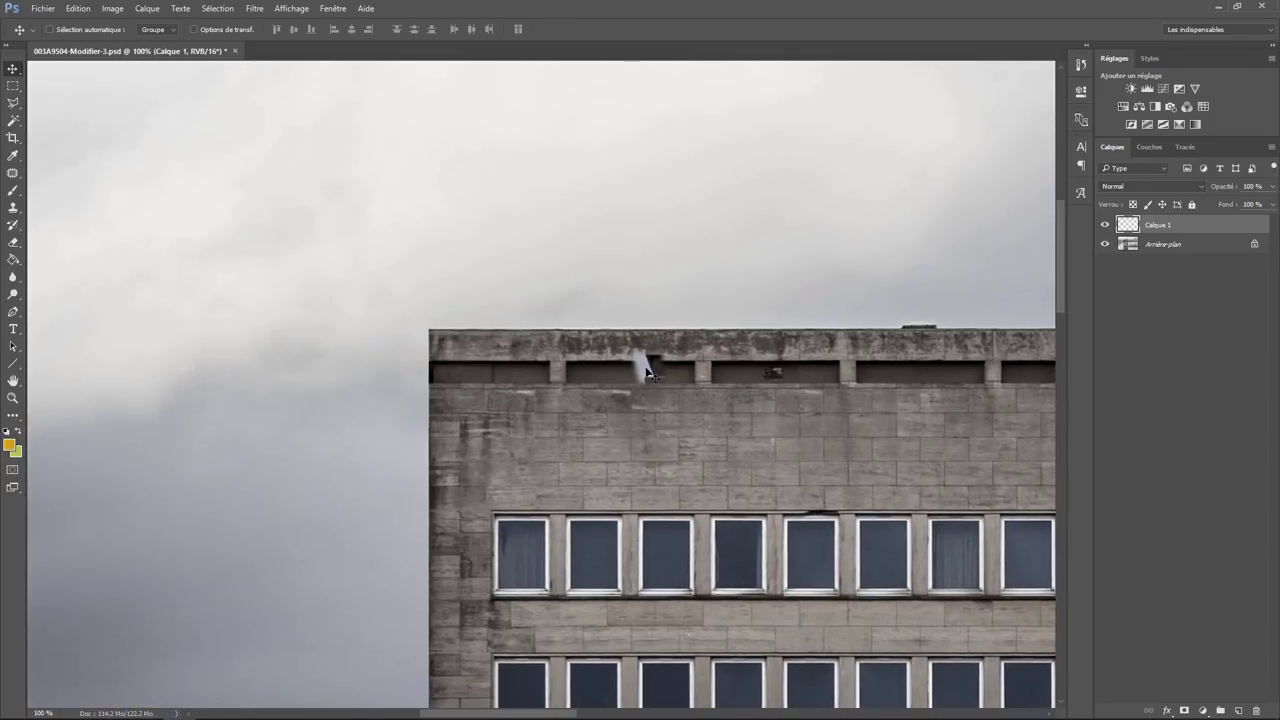
mouse_move(648, 366)
left_mouse_down()
mouse_move(443, 372)
mouse_move(482, 376)
left_mouse_up()
left_click(1160, 246, "shift")
right_click(1160, 246)
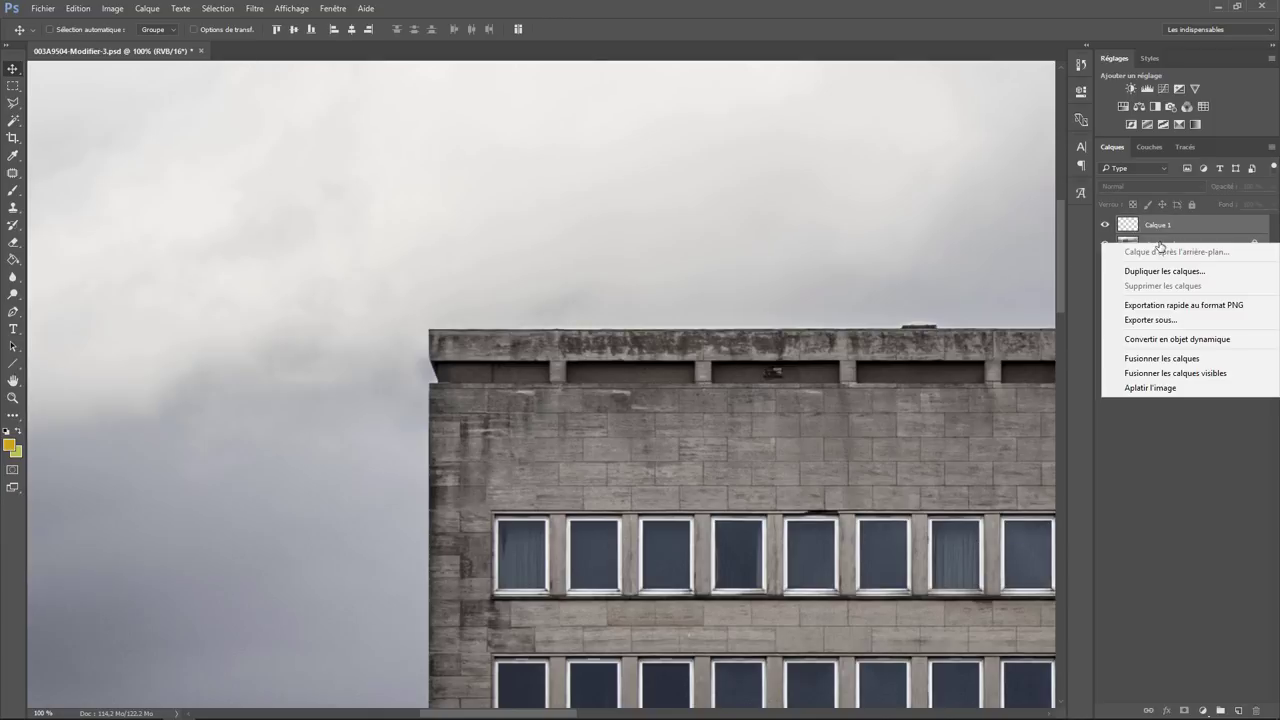
Step: Merge the layers, then clone sky over the dark shadow beside the left roof corner
left_click(1161, 357)
key("ctrl+plus")
key("ctrl+plus")
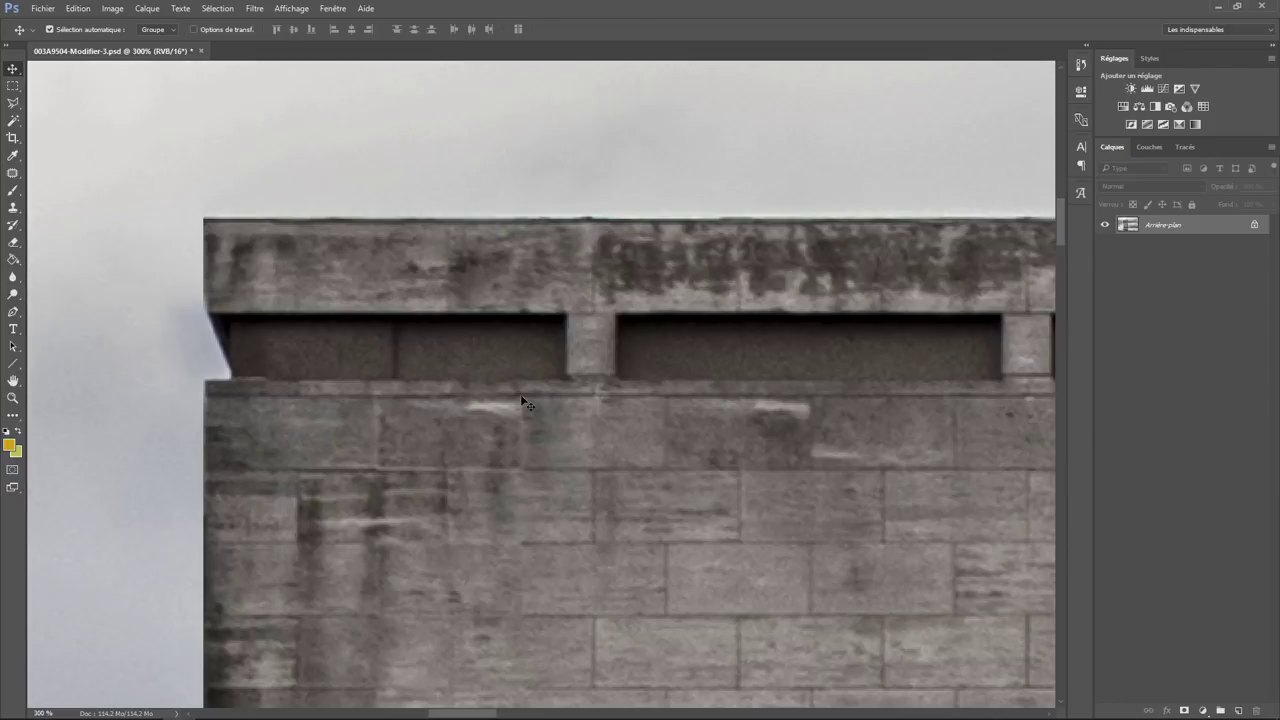
left_click_drag(369, 378, 694, 366)
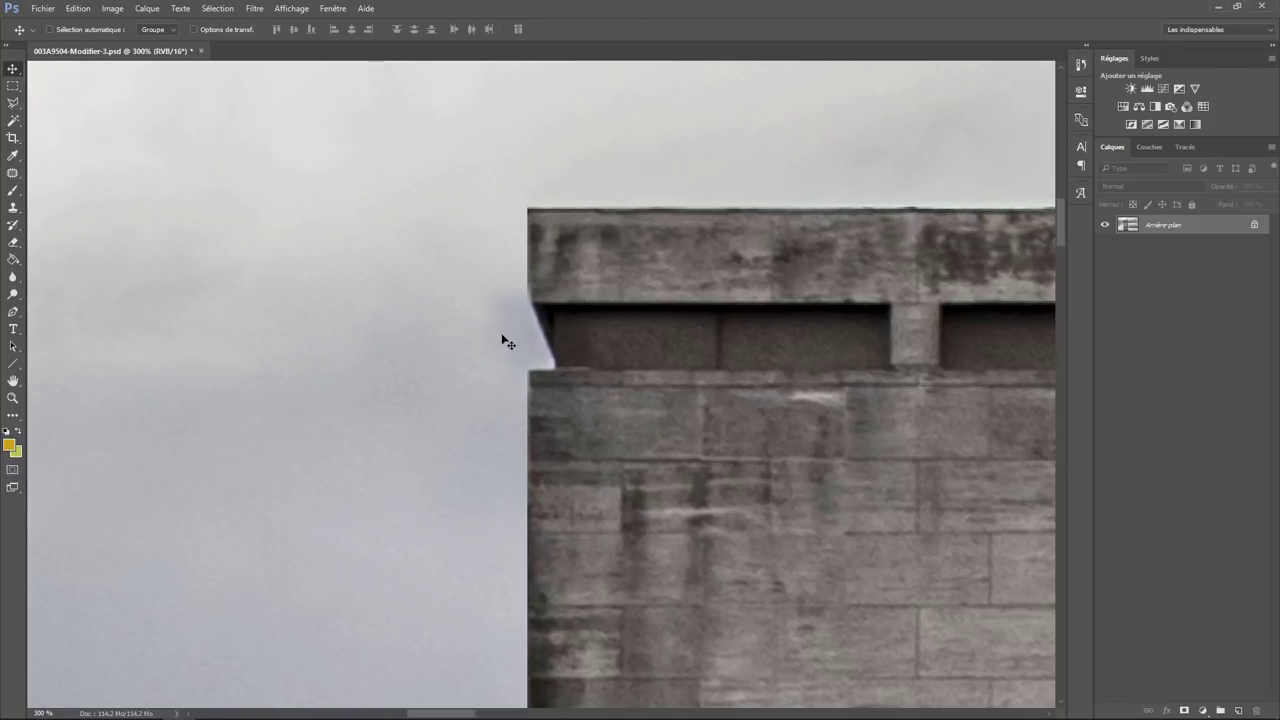
left_click(13, 207)
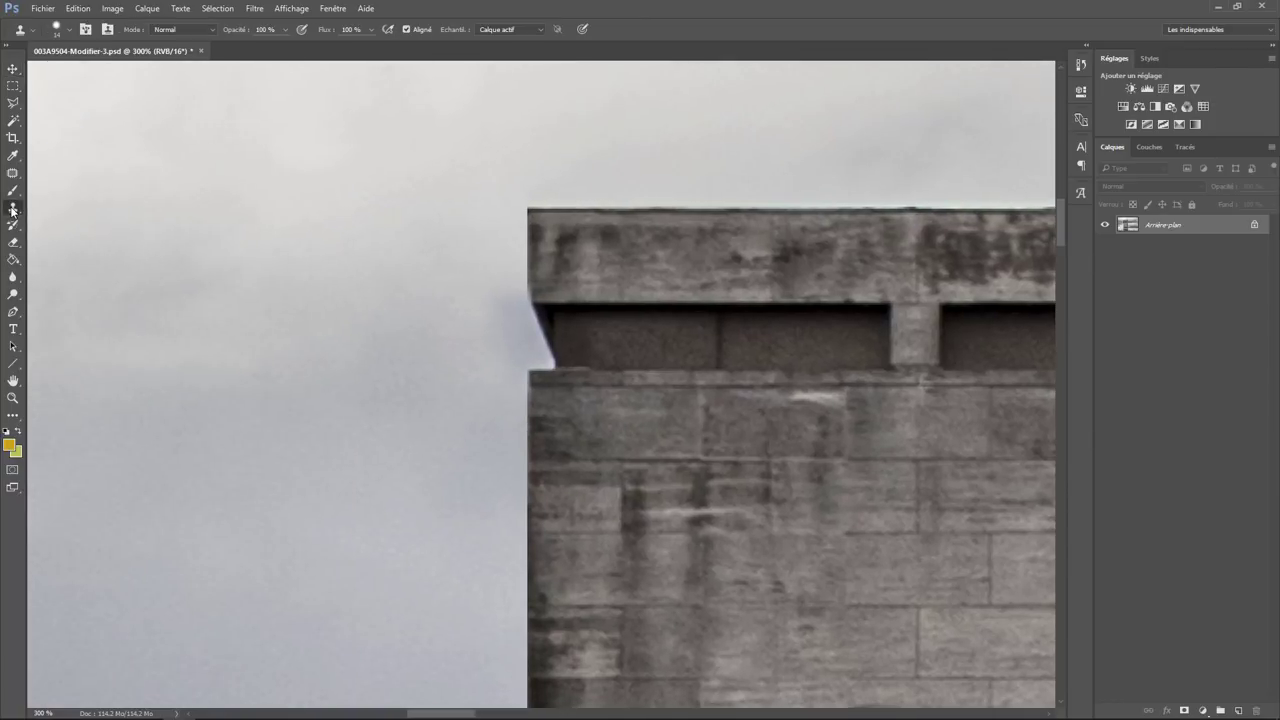
right_click(283, 277)
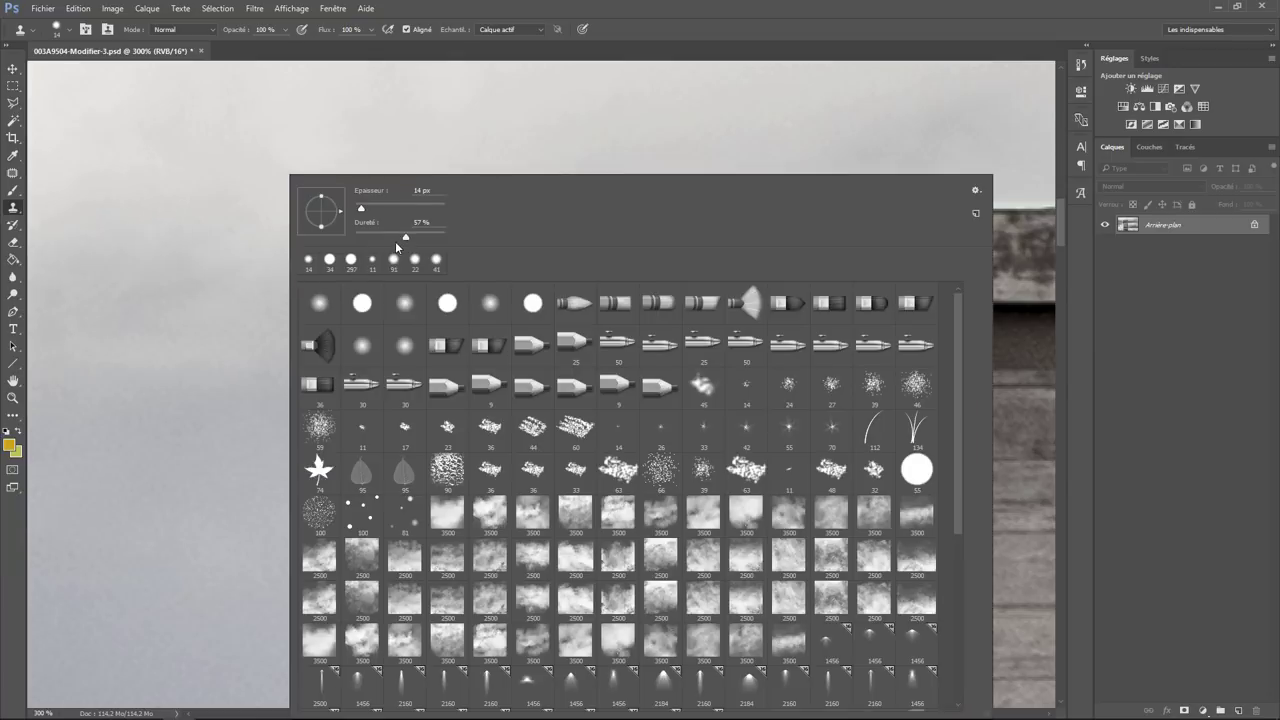
left_click(216, 279)
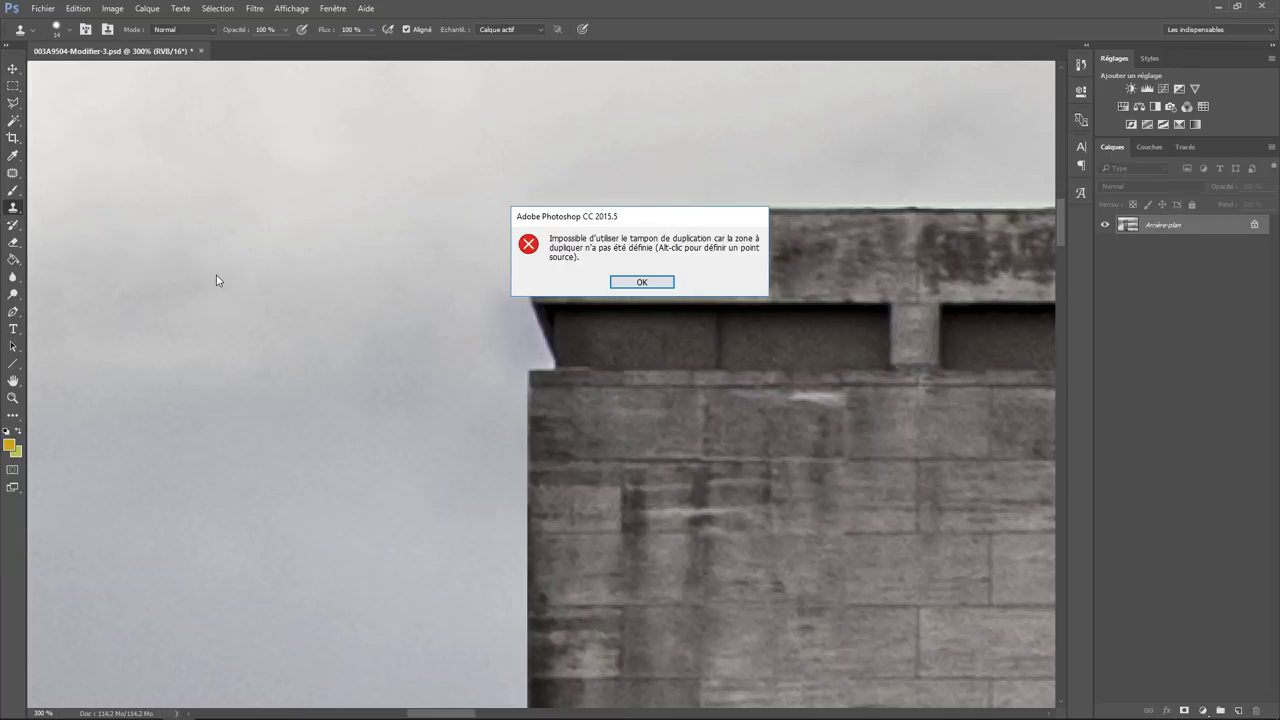
key("Return")
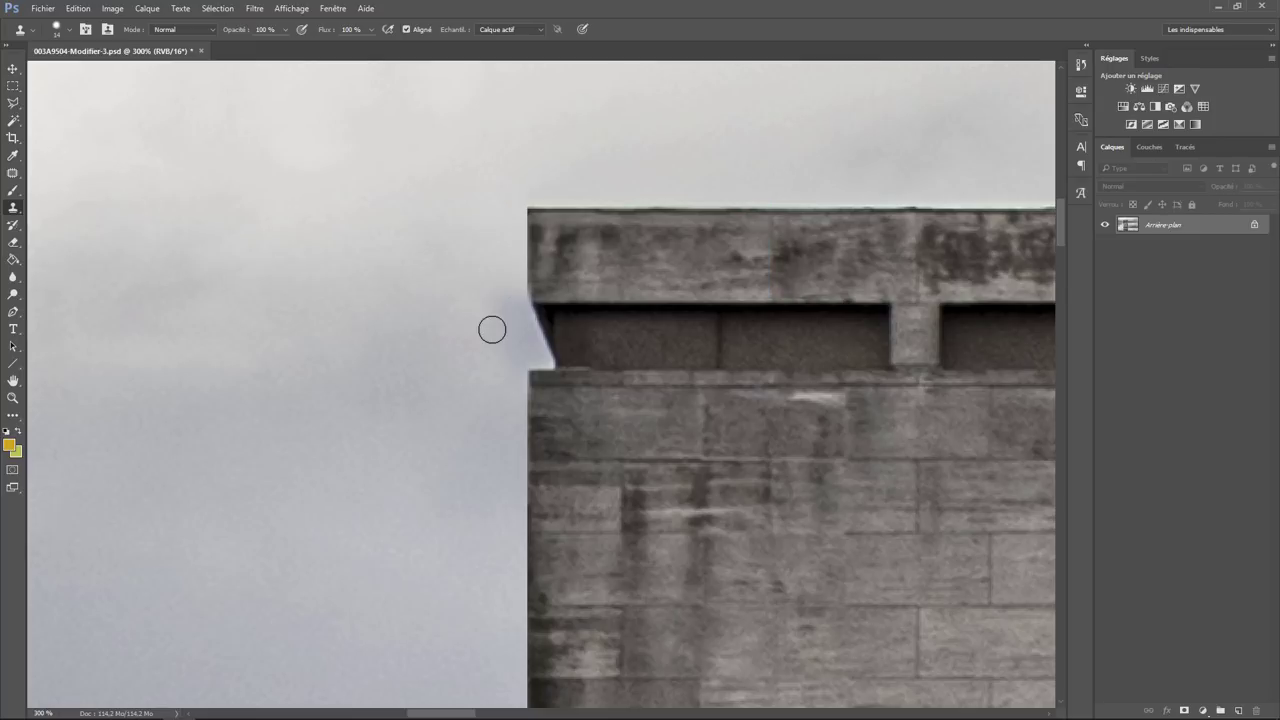
left_click(391, 298, "alt")
mouse_move(503, 303)
left_mouse_down()
mouse_move(514, 352)
mouse_move(494, 326)
mouse_move(508, 337)
mouse_move(511, 300)
mouse_move(514, 363)
mouse_move(491, 331)
left_mouse_up()
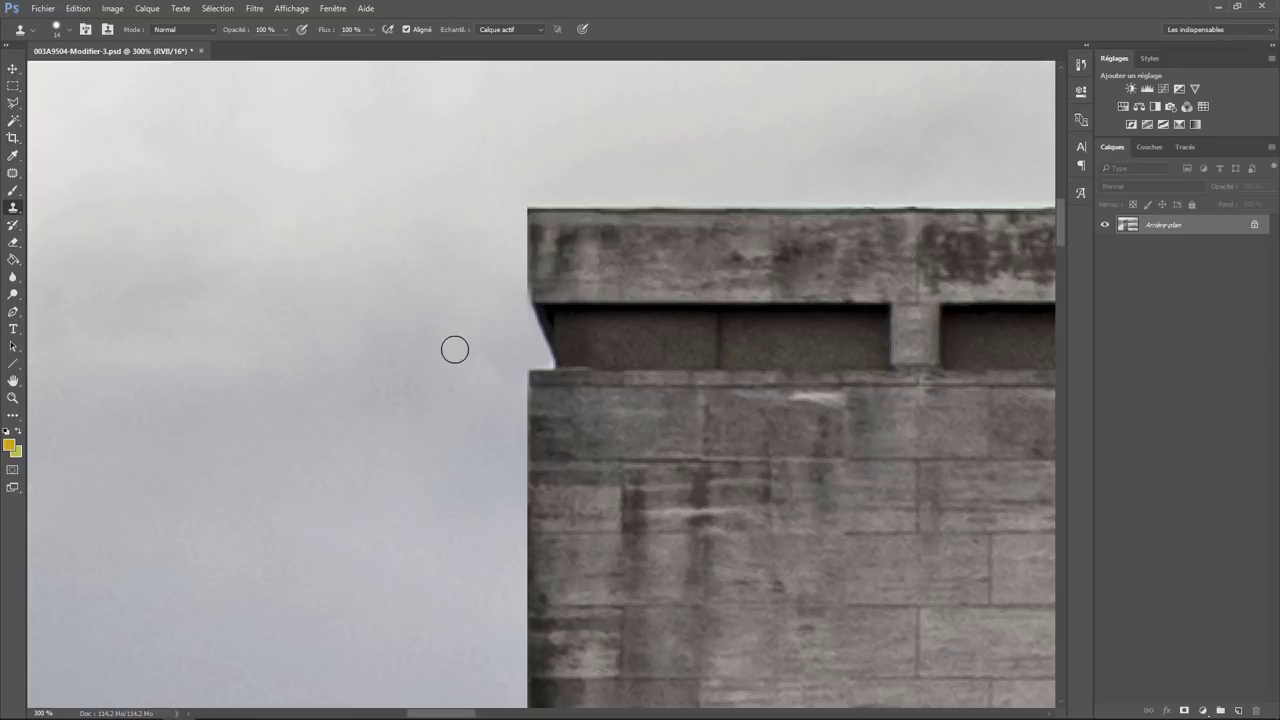
Step: Zoom back in on the building's left edge and top, and set a new sky clone sample
scroll(455, 349, "down", 2)
scroll(455, 349, "down", 2)
scroll(455, 349, "down", 1)
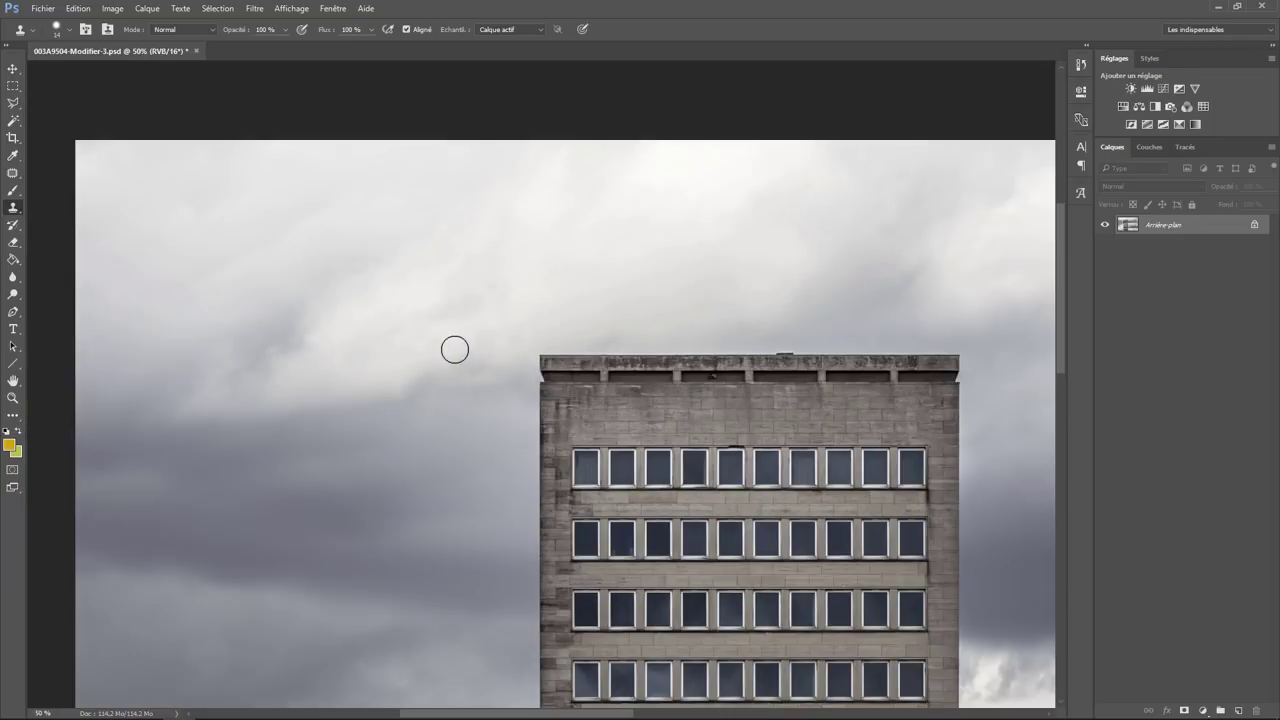
scroll(455, 349, "down", 1)
scroll(455, 349, "down", 1)
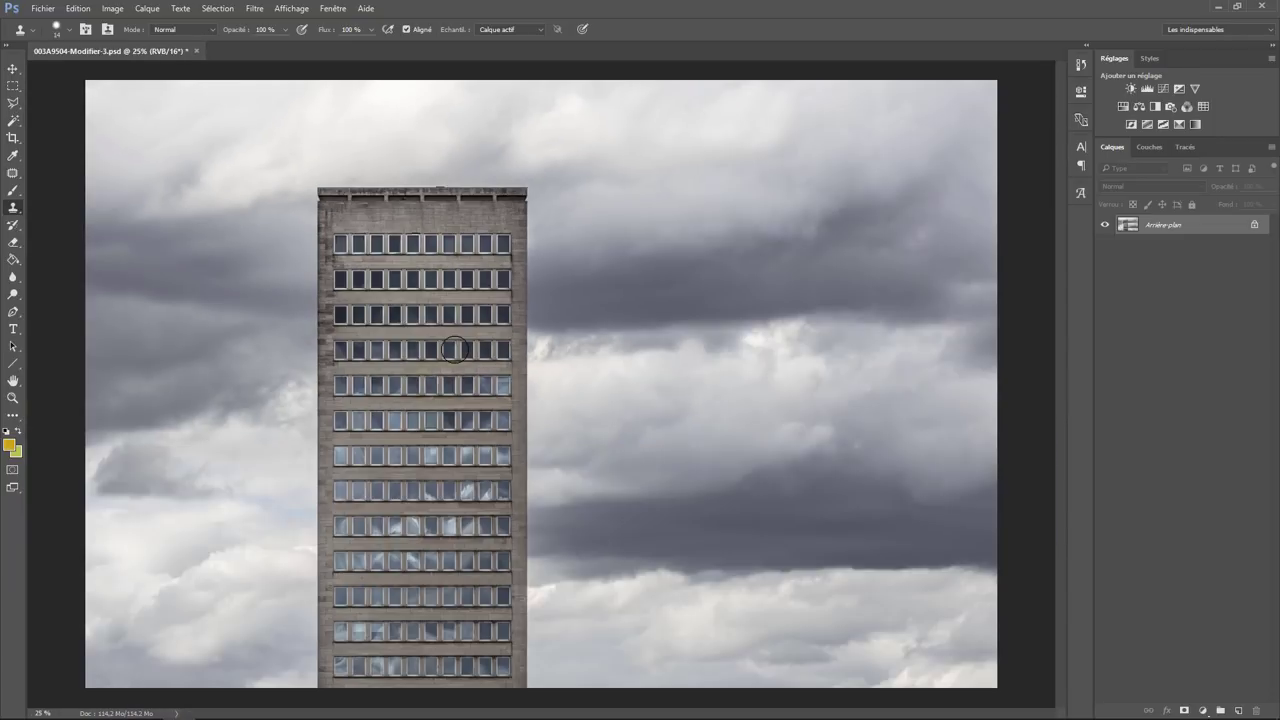
key("ctrl+plus")
key("ctrl+plus")
key("ctrl+plus")
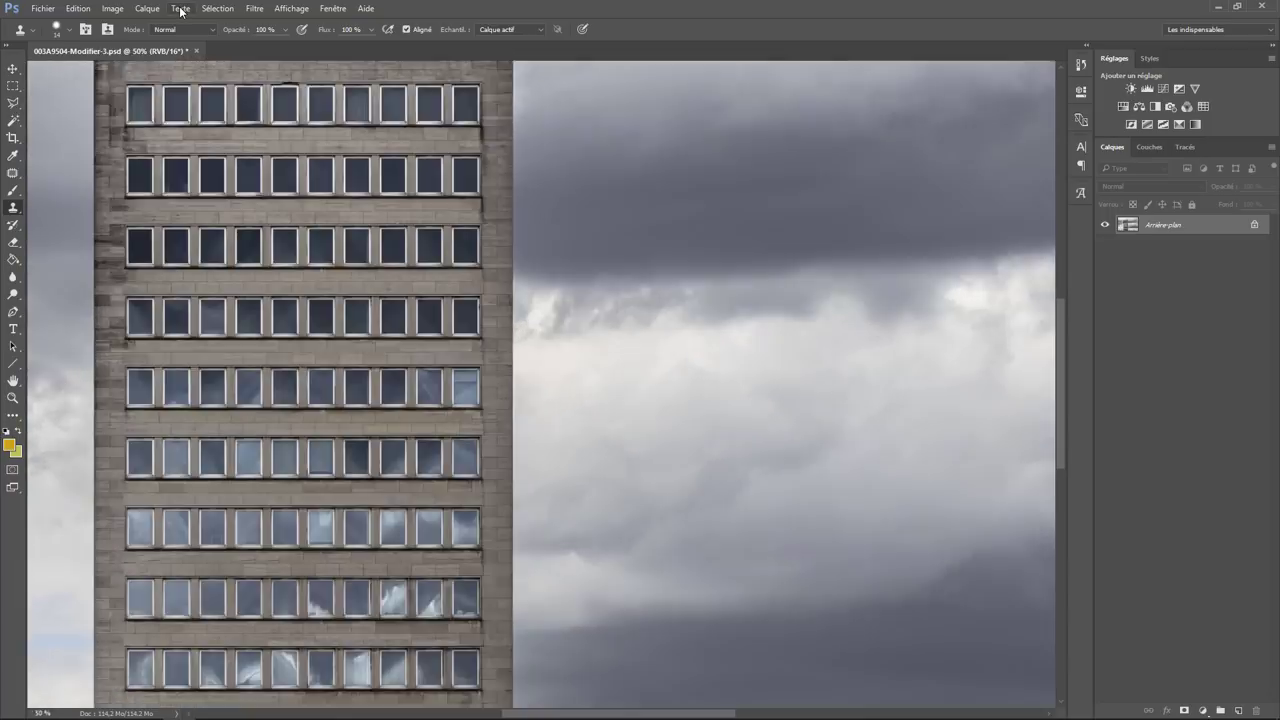
key("ctrl+plus")
left_click_drag(139, 205, 800, 640)
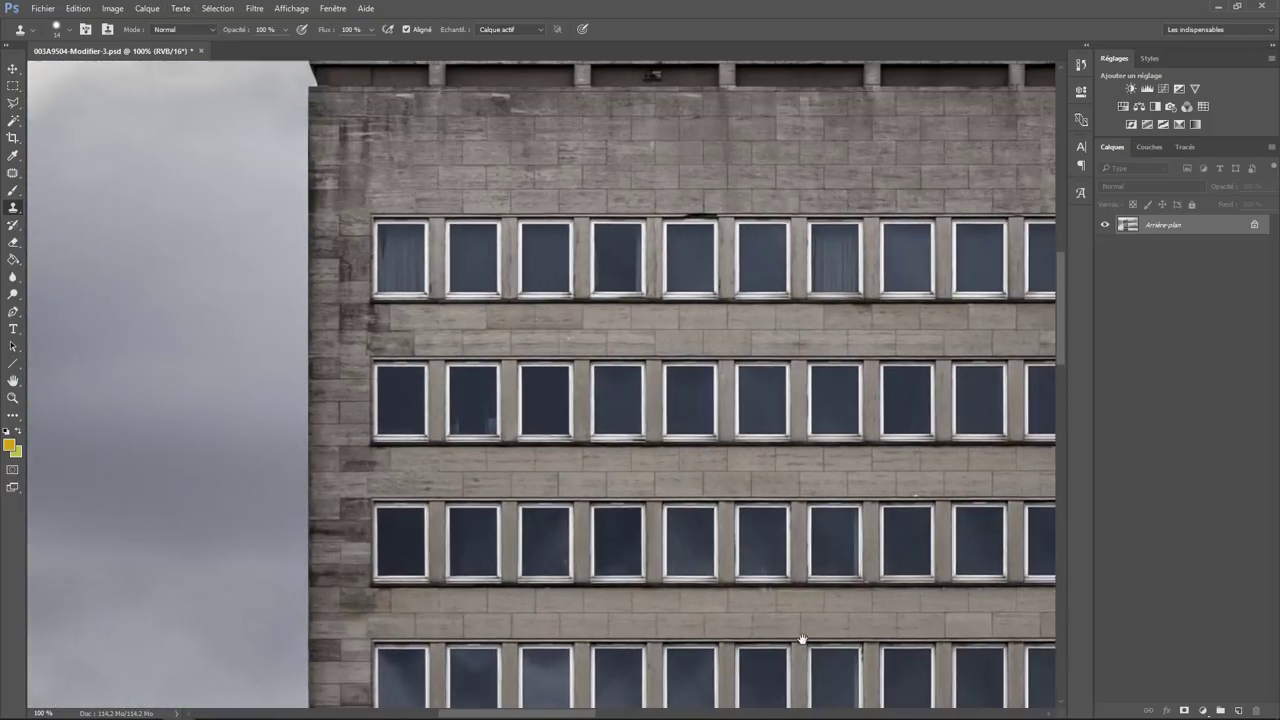
key("ctrl+plus")
key("ctrl+plus")
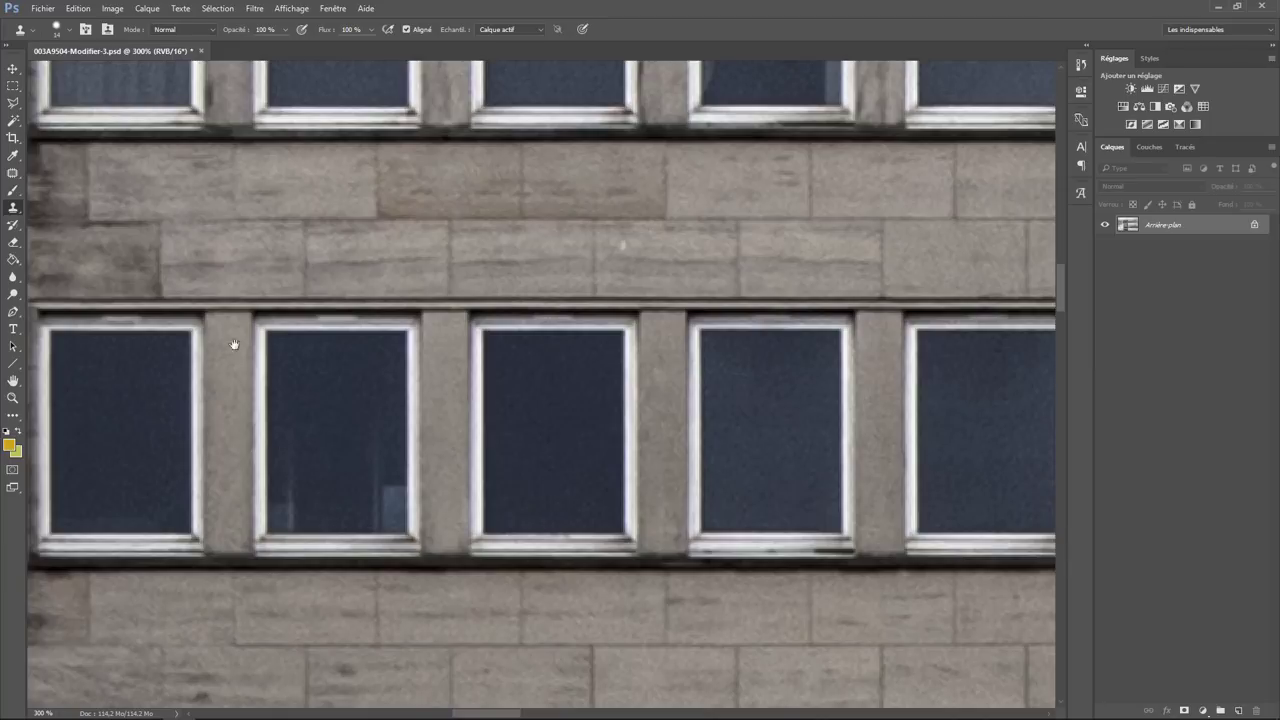
mouse_move(234, 346)
left_mouse_down()
mouse_move(654, 351)
mouse_move(626, 579)
left_mouse_up()
scroll(626, 579, "up", 3)
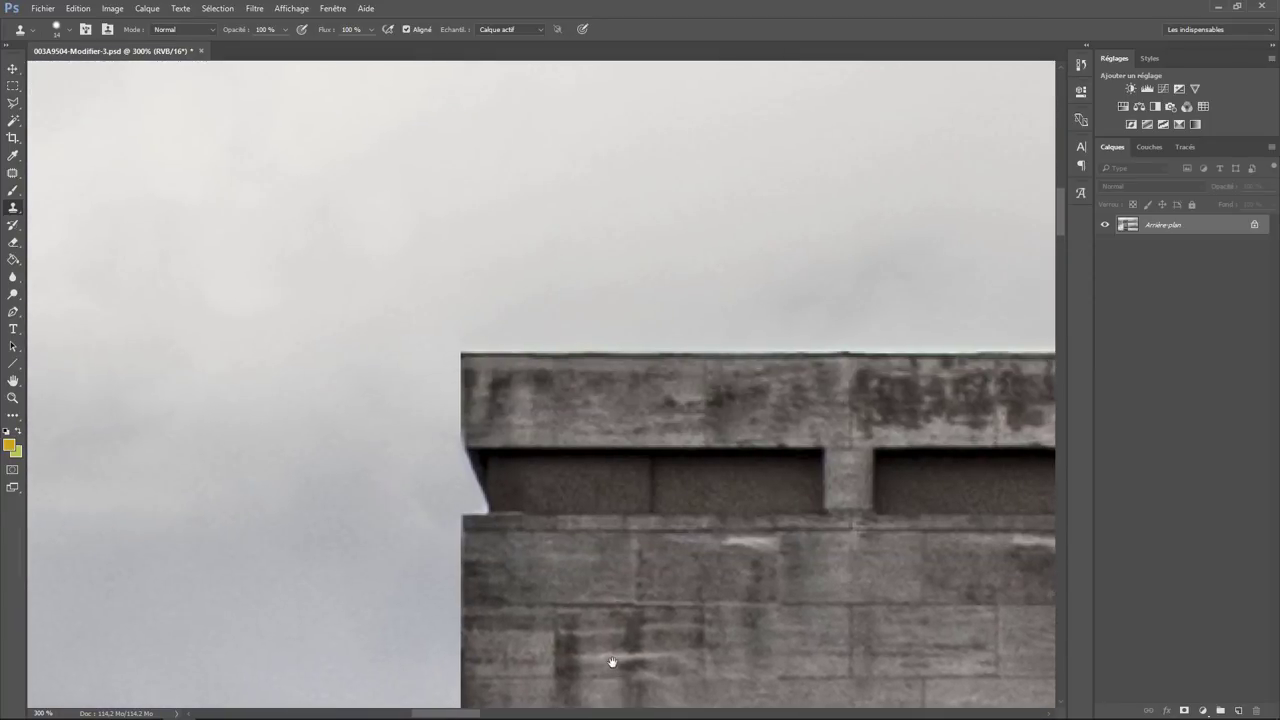
left_click(384, 516, "alt")
left_click(13, 173)
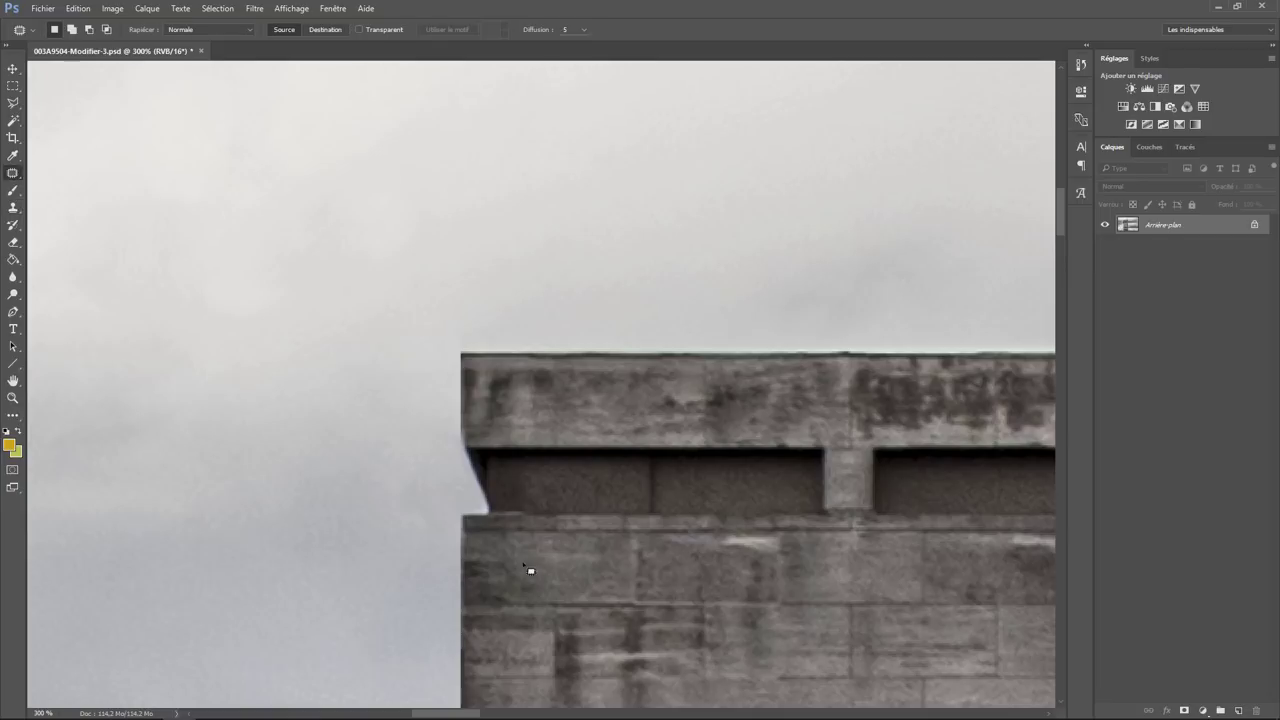
mouse_move(377, 438)
left_mouse_down()
mouse_move(457, 464)
mouse_move(460, 521)
mouse_move(409, 566)
mouse_move(380, 486)
mouse_move(373, 390)
mouse_move(249, 437)
mouse_move(294, 486)
mouse_move(283, 583)
left_mouse_up()
left_click(280, 583)
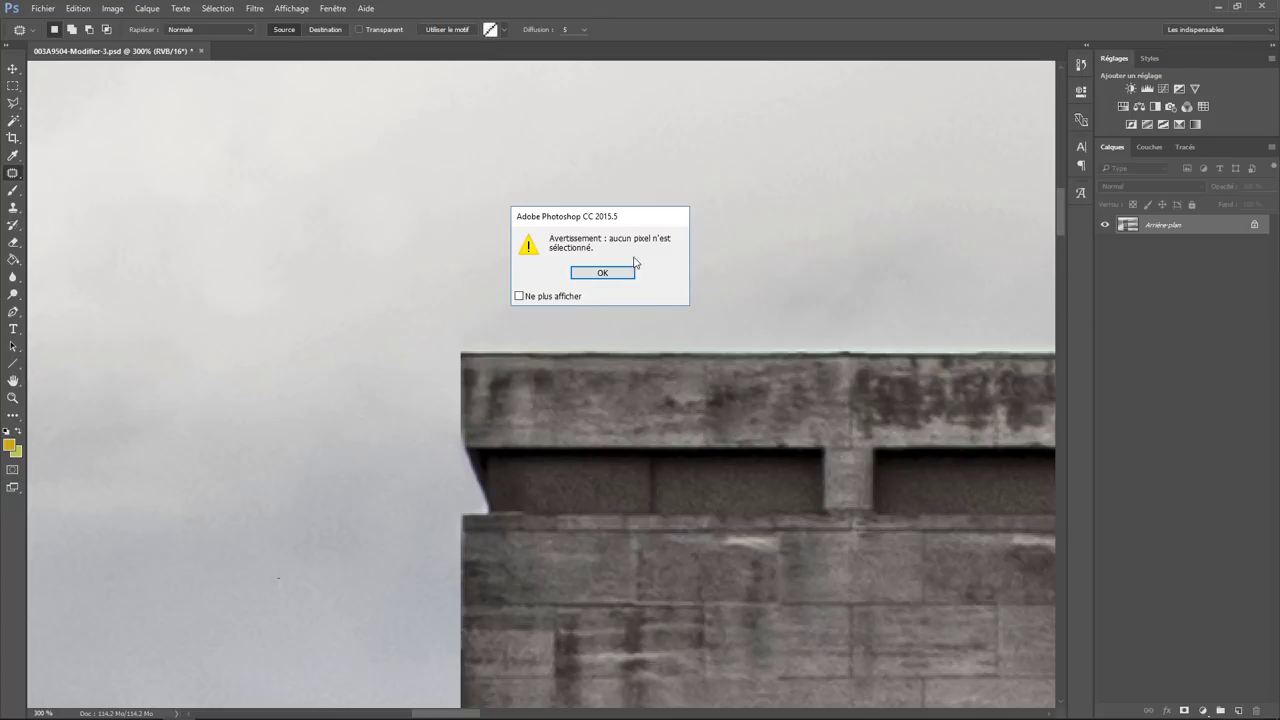
left_click(602, 273)
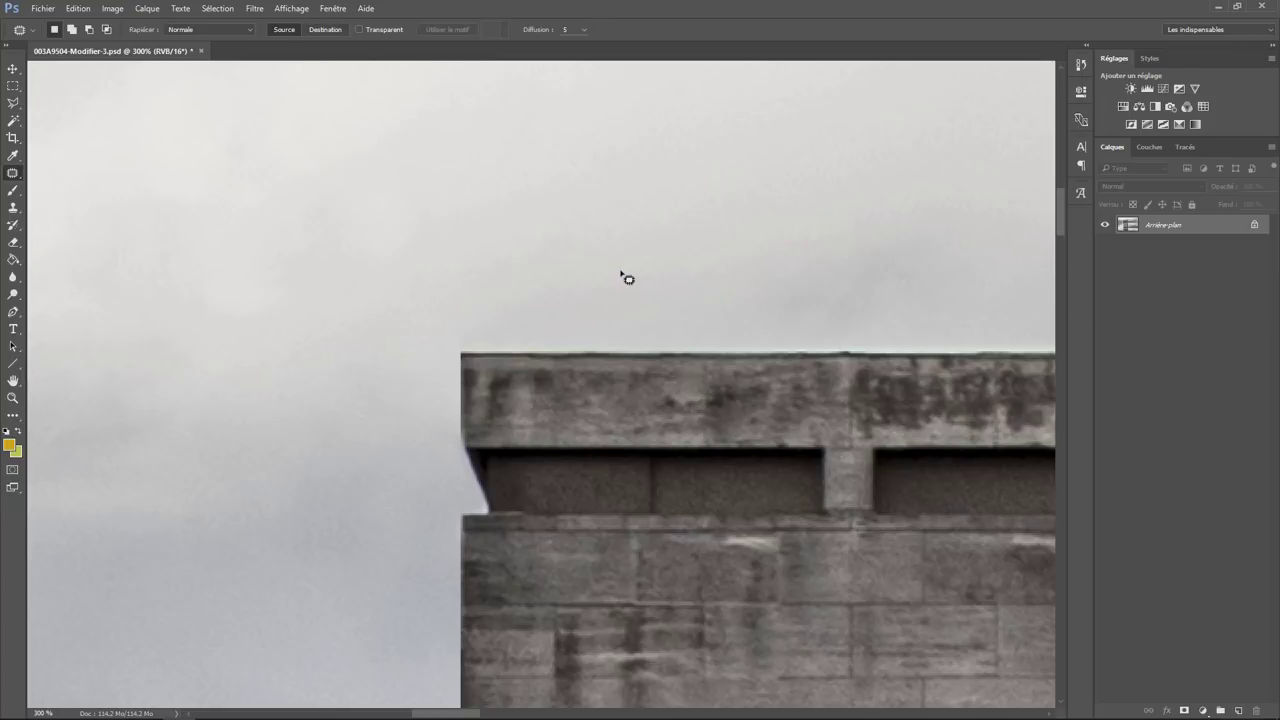
key("ctrl+minus")
key("ctrl+minus")
key("ctrl+minus")
key("ctrl+minus")
key("ctrl+minus")
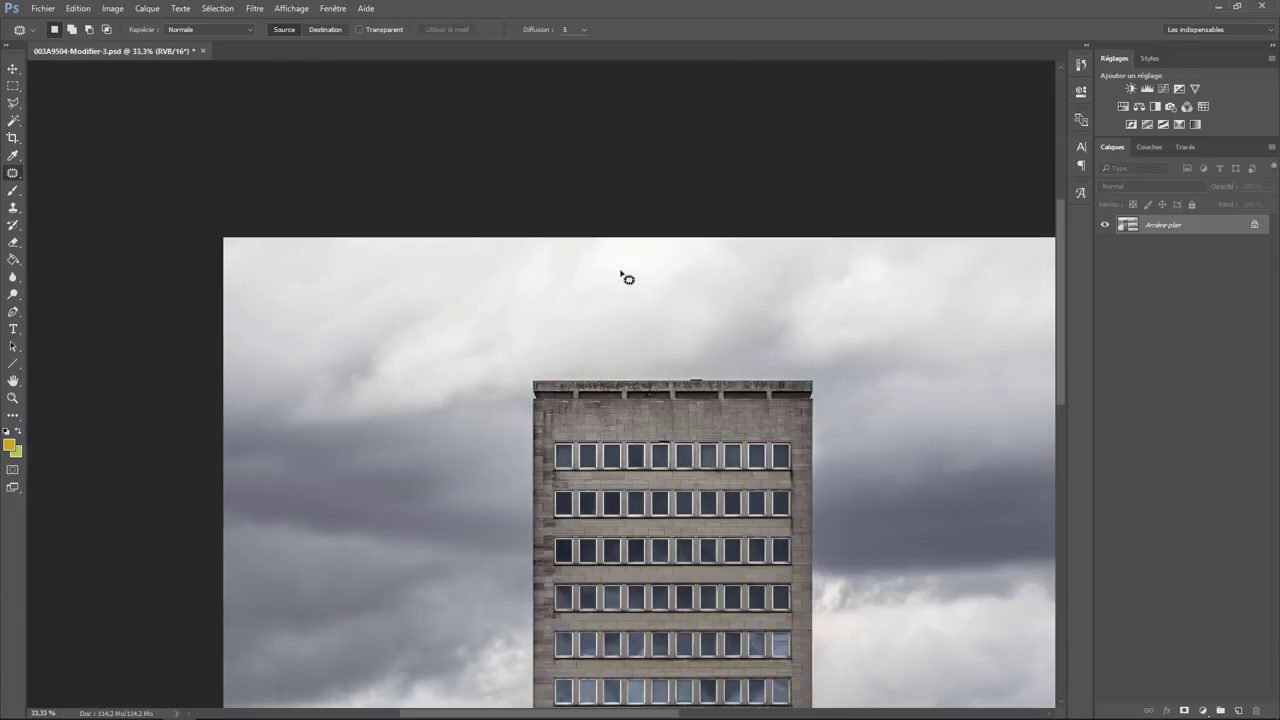
left_click_drag(634, 534, 505, 350)
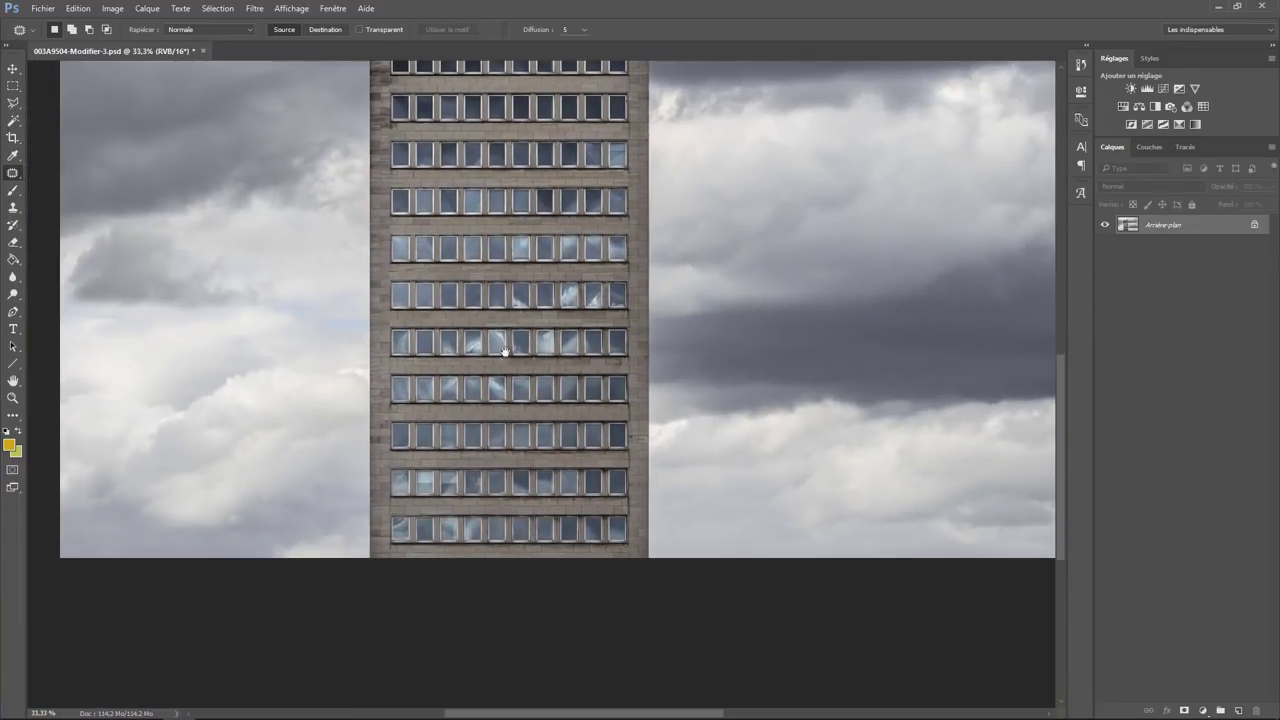
scroll(505, 350, "up", 3)
scroll(540, 240, "up", 2)
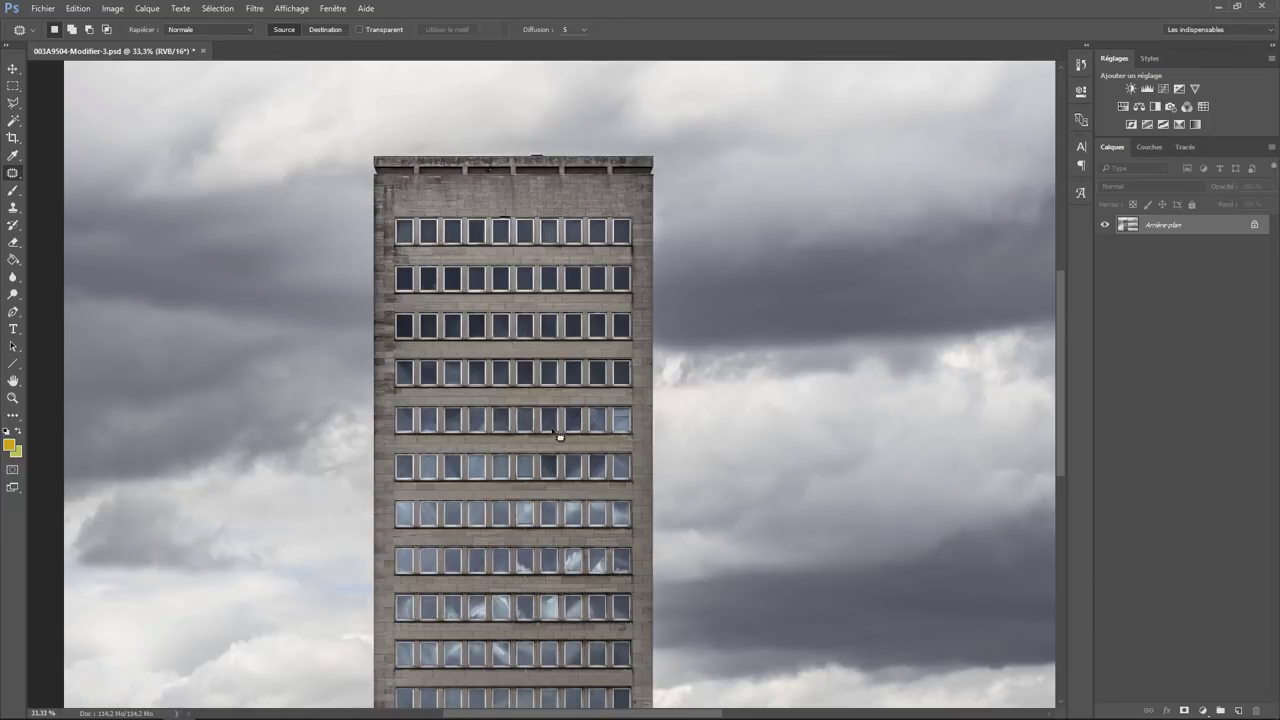
scroll(559, 437, "up", 1)
scroll(557, 449, "up", 1)
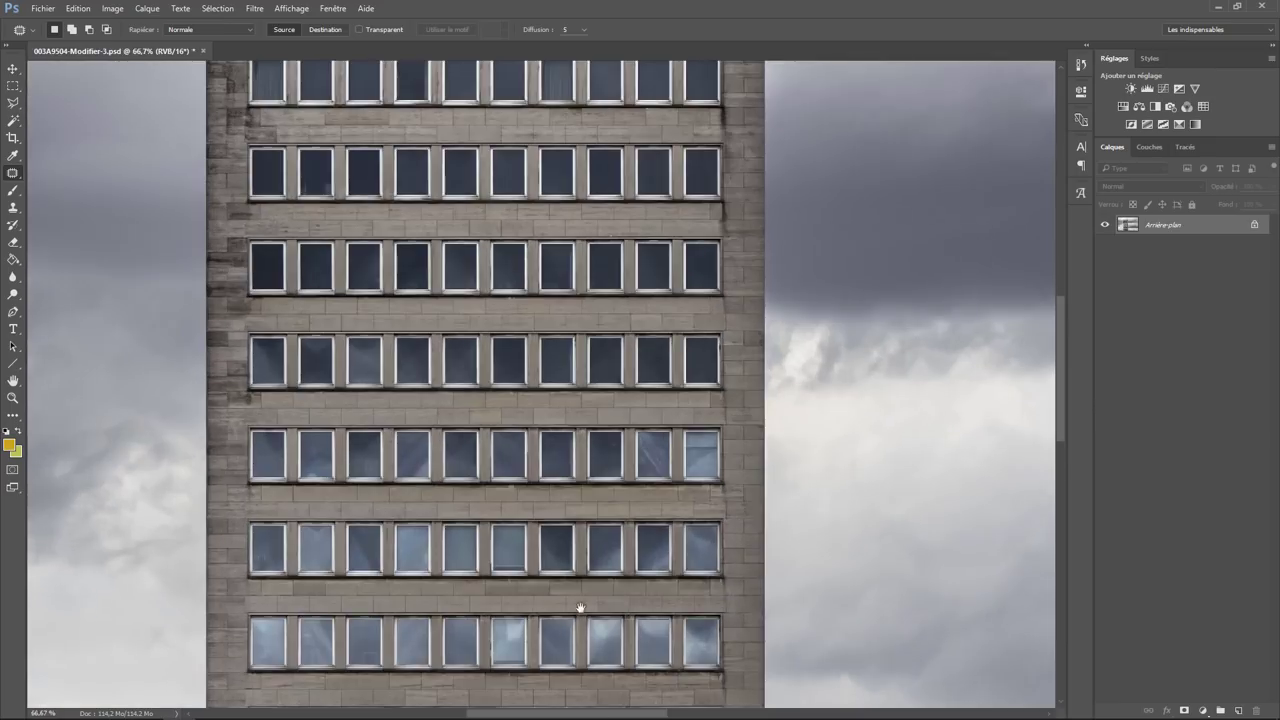
left_click_drag(580, 608, 618, 388)
scroll(618, 388, "up", 1)
scroll(618, 388, "up", 1)
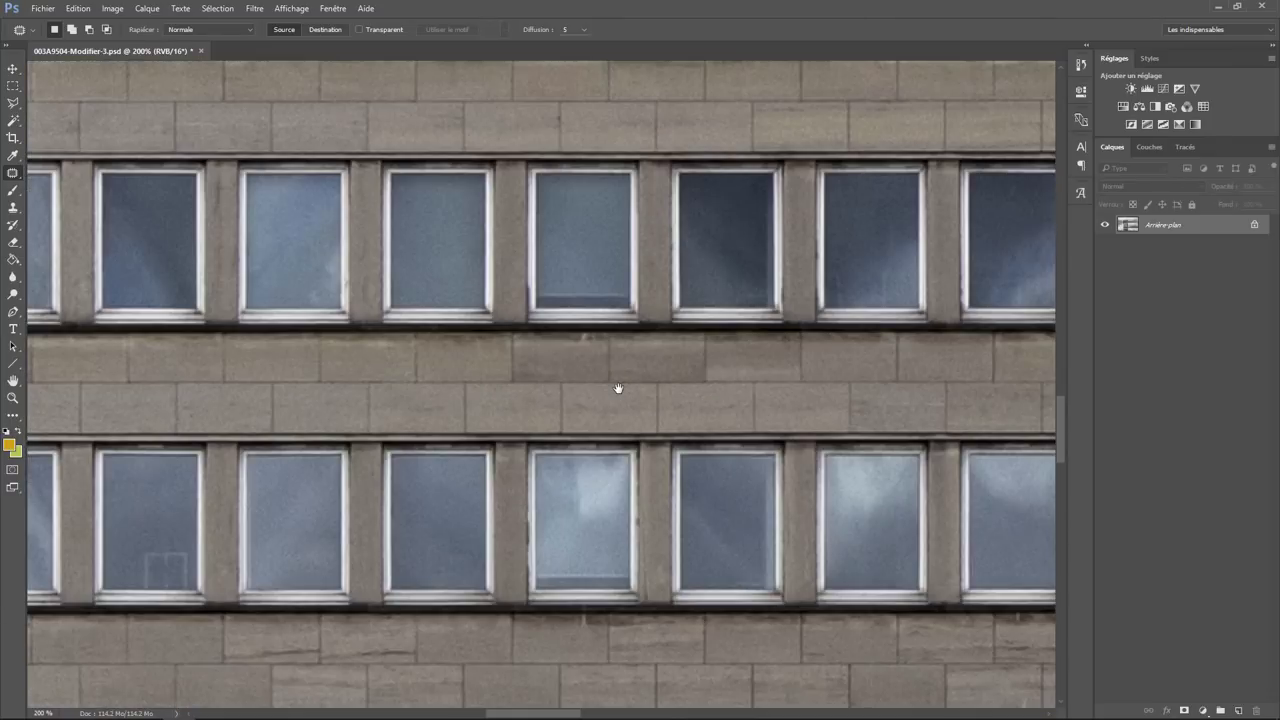
scroll(600, 463, "down", 1)
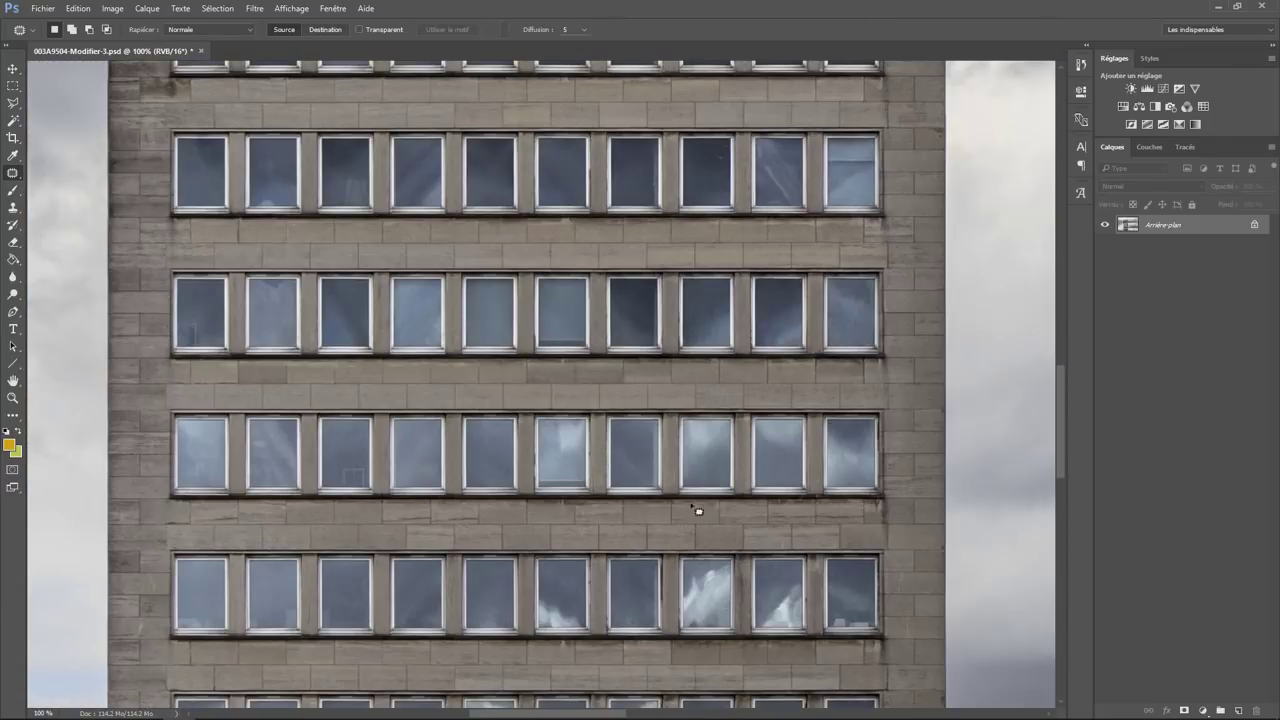
Step: Outline one window row from the facade's left edge to its right corner with the Polygonal Lasso
left_click(13, 106)
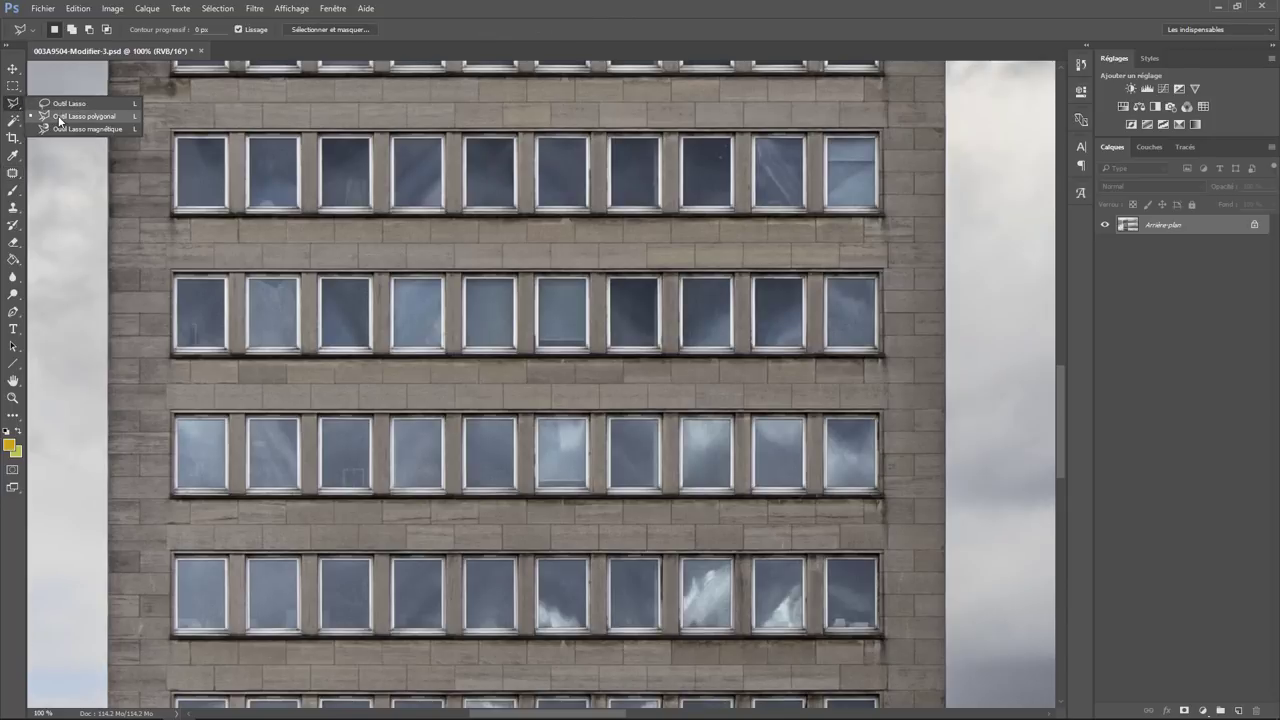
left_click(48, 116)
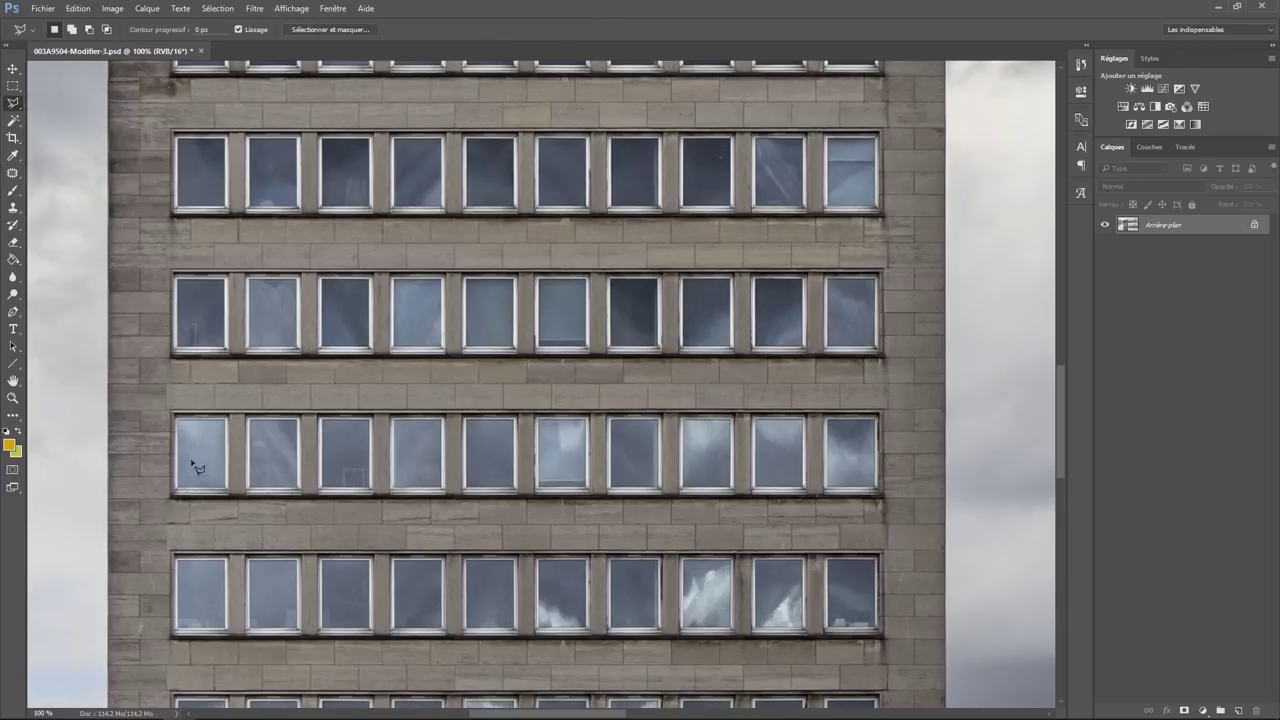
left_click(172, 555)
scroll(158, 608, "up", 1)
scroll(150, 606, "up", 1)
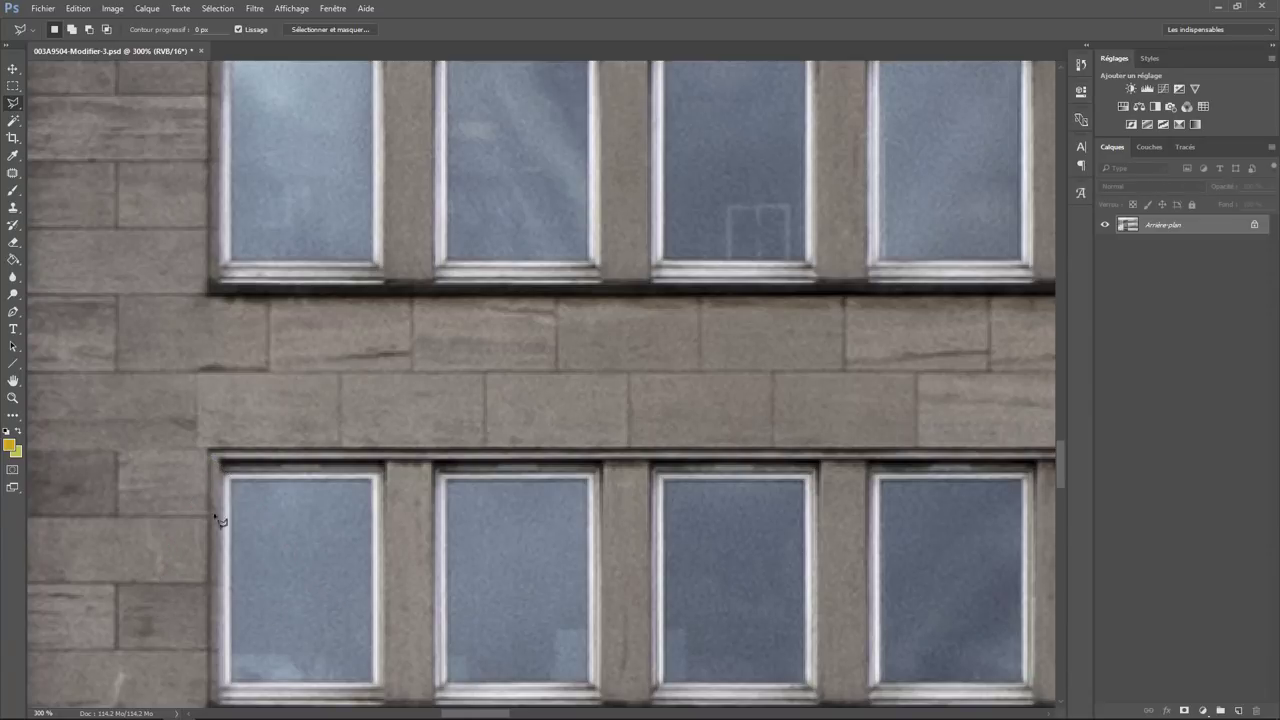
left_click_drag(322, 556, 255, 451)
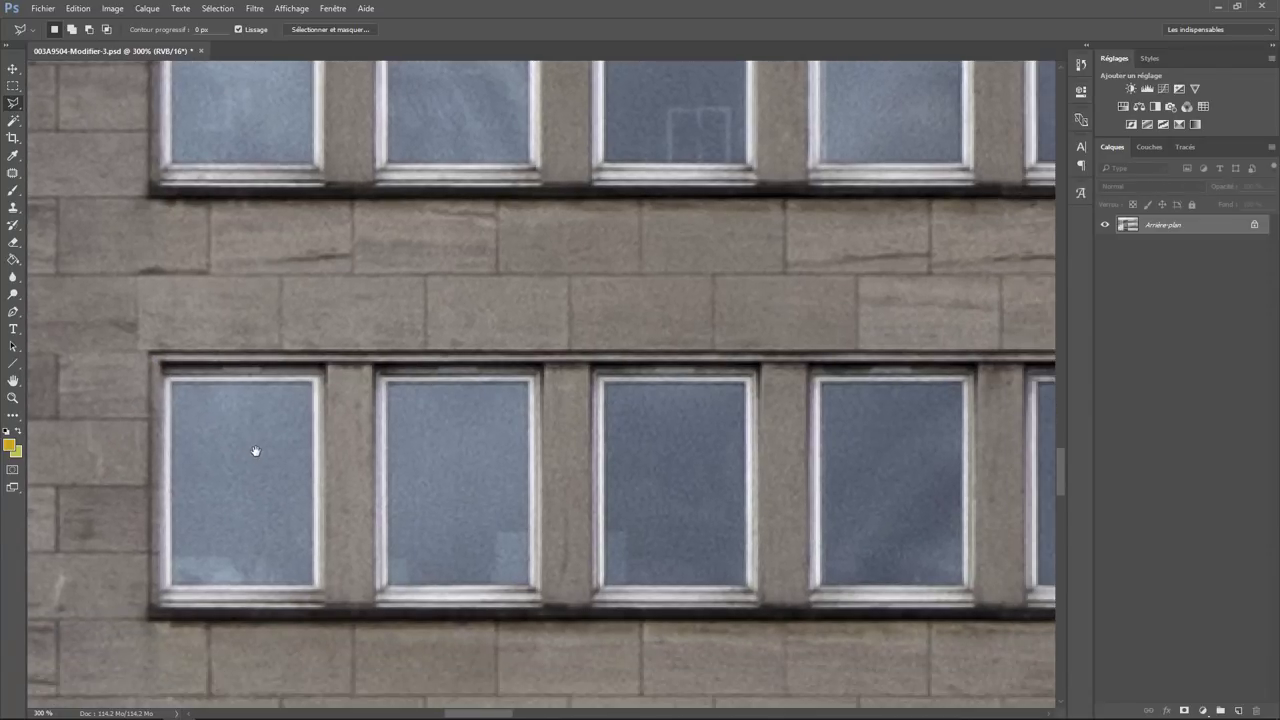
left_click(151, 356)
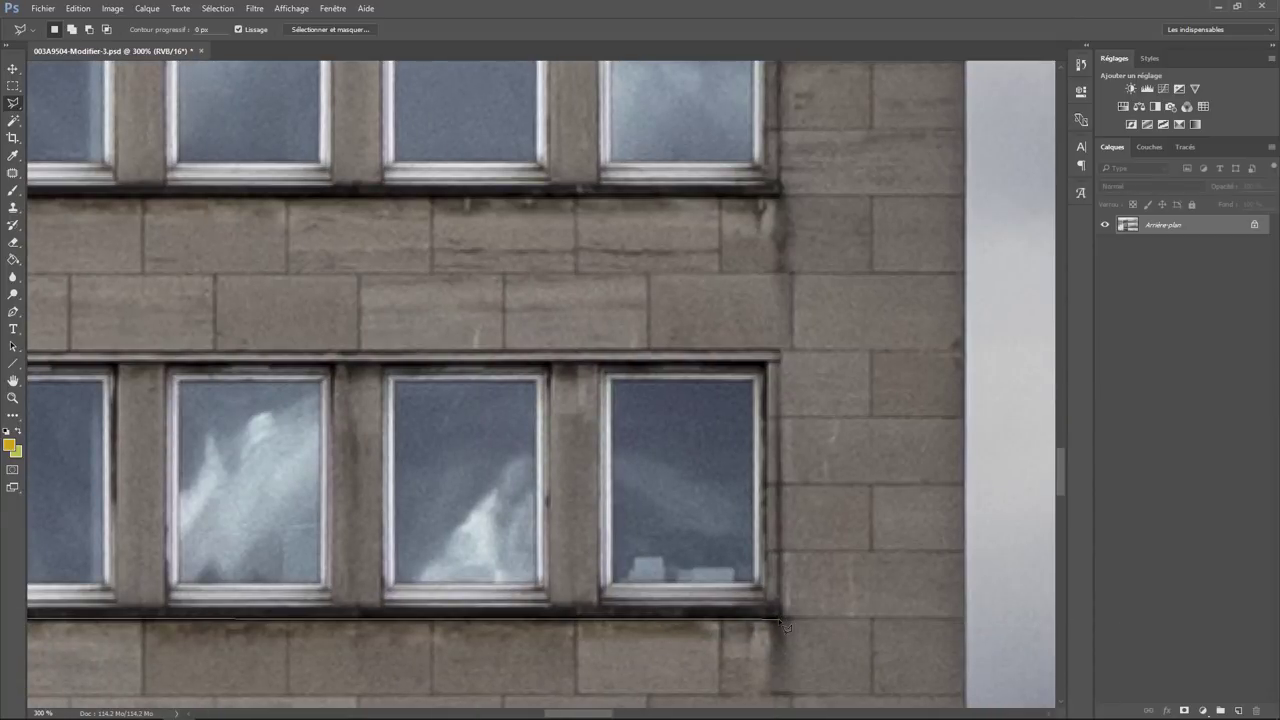
left_click(782, 618)
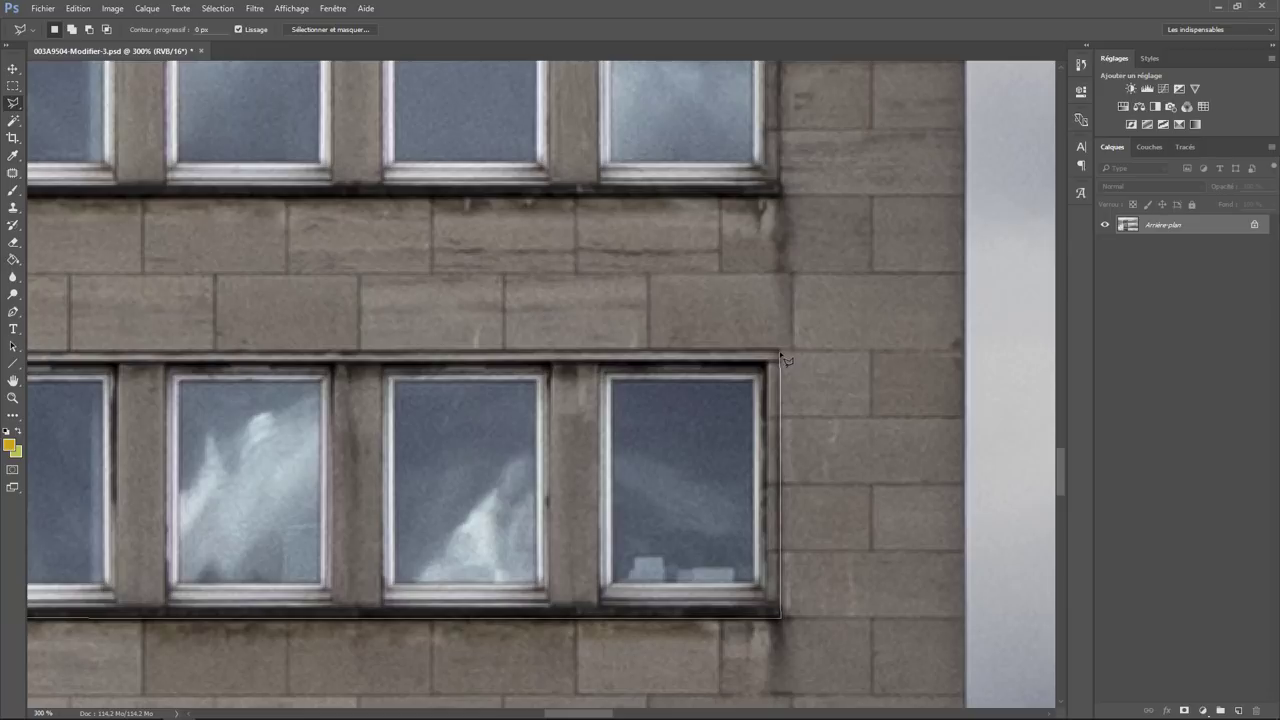
double_click(785, 358)
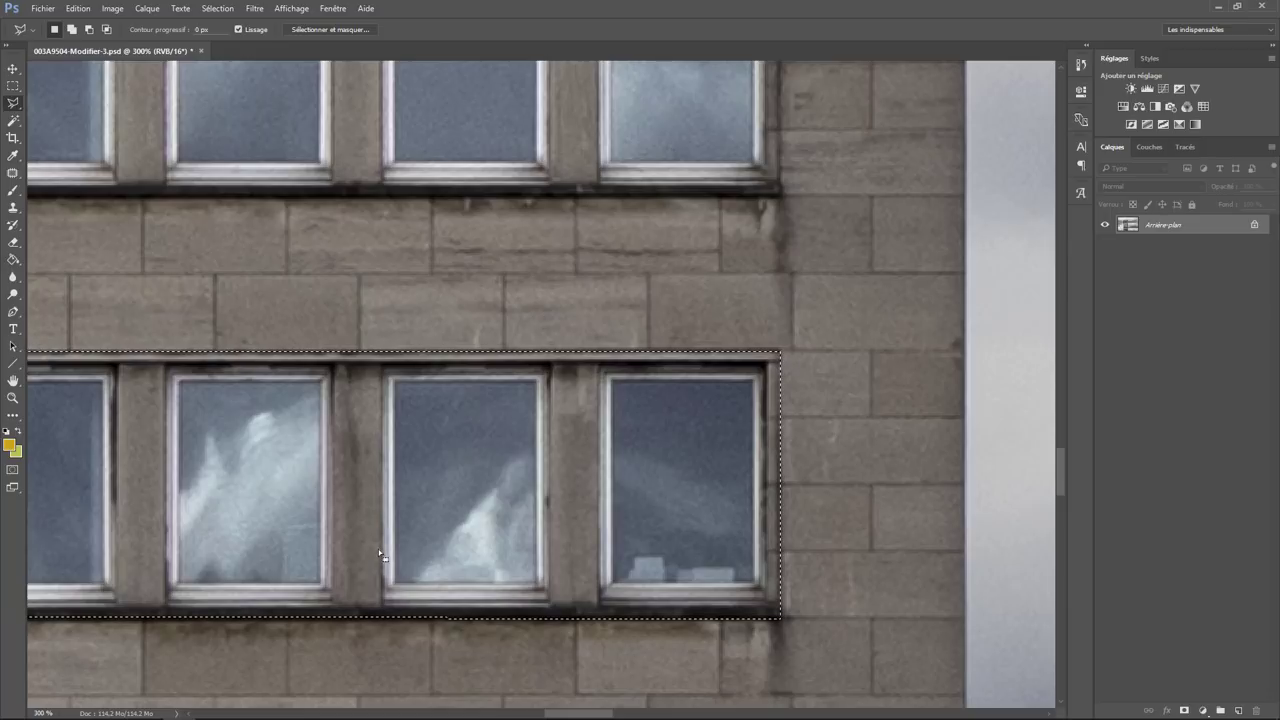
right_click(294, 492)
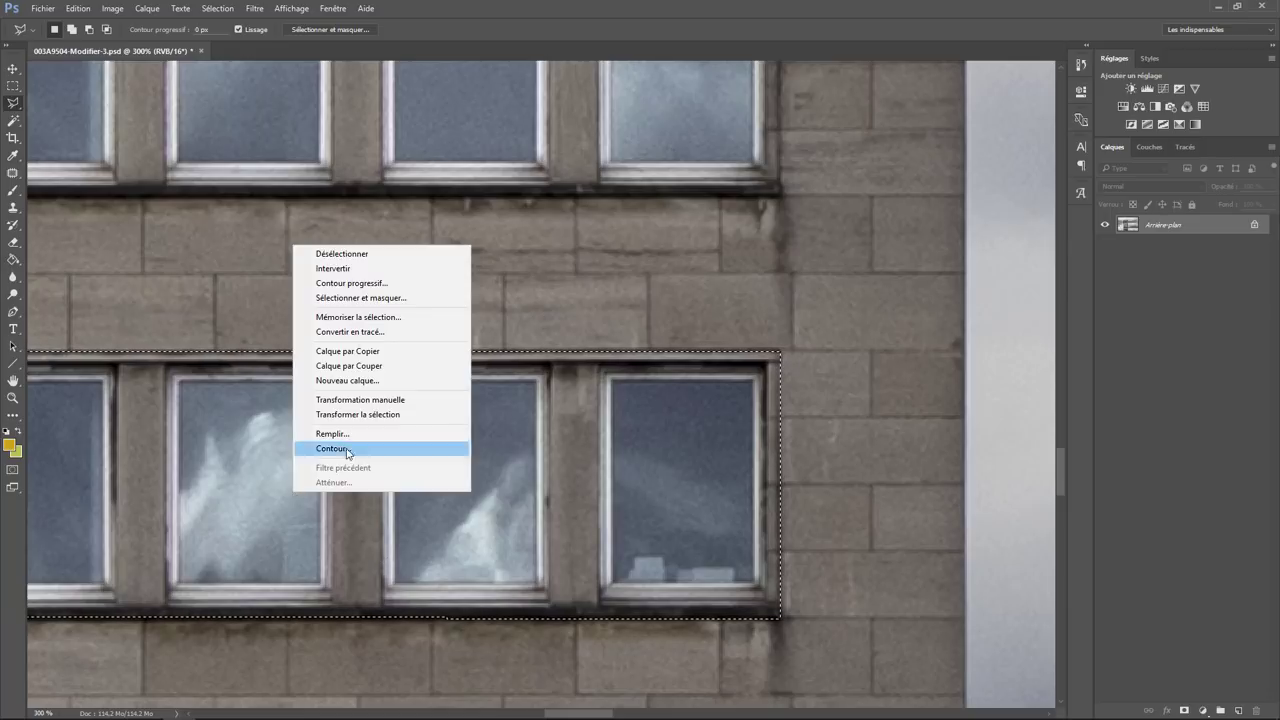
Step: Copy the selected window row onto Calque 1 and mirror it horizontally
left_click(351, 360)
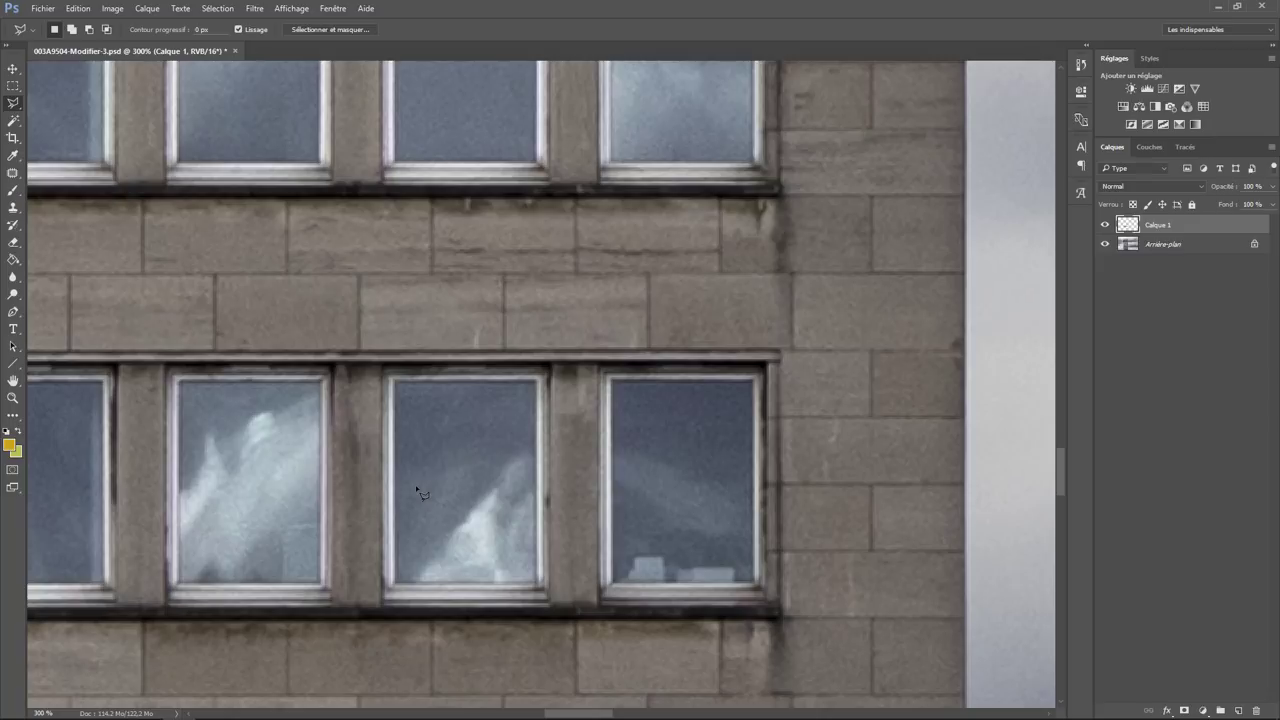
key("ctrl+minus")
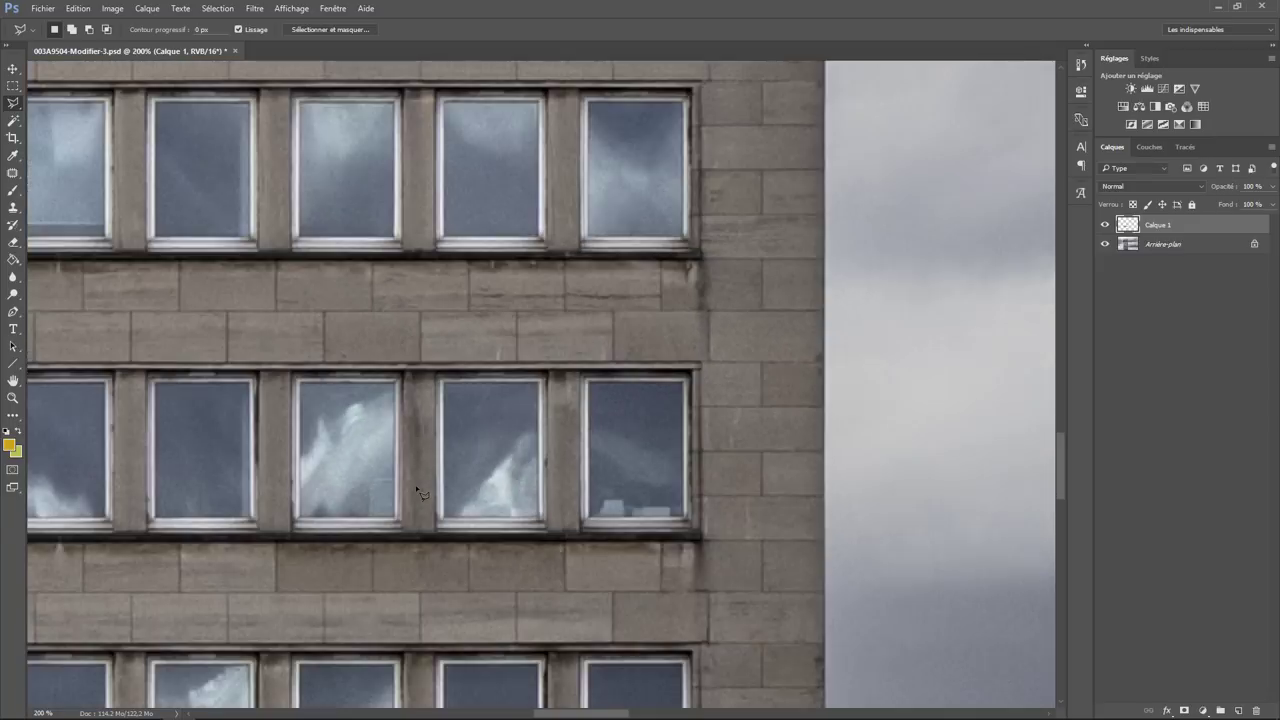
key("ctrl+minus")
key("ctrl+minus")
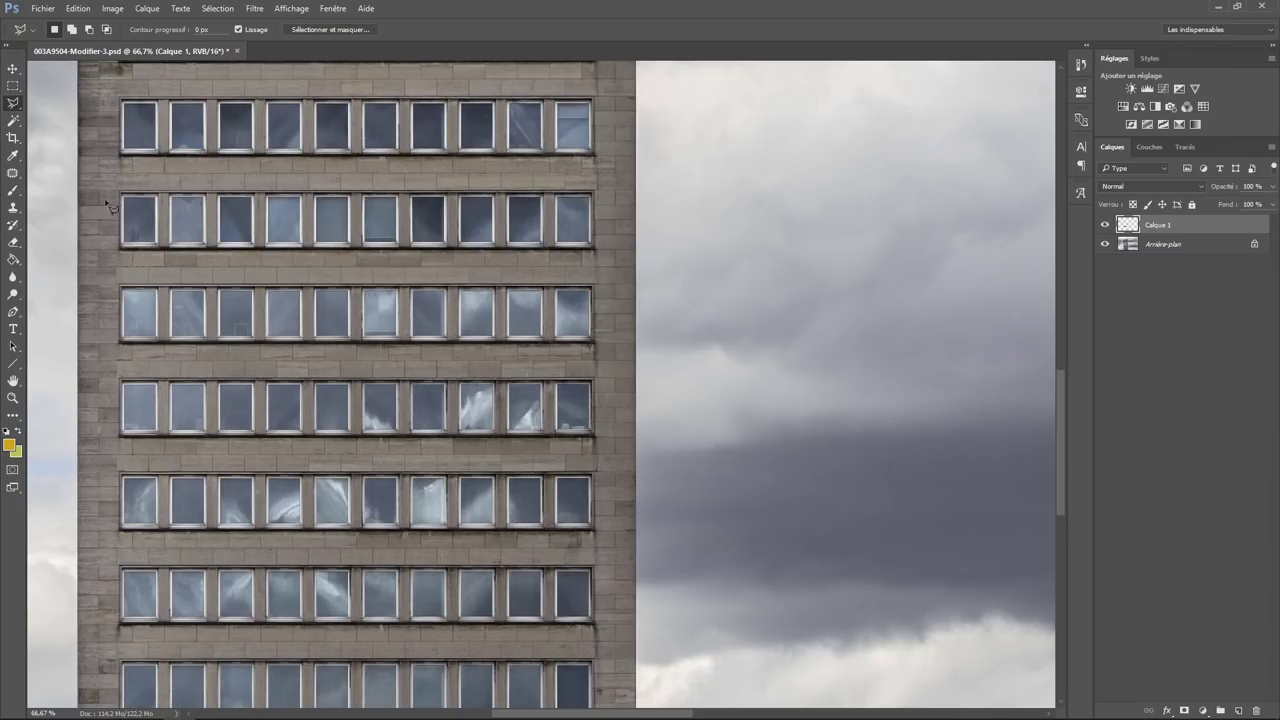
left_click(78, 8)
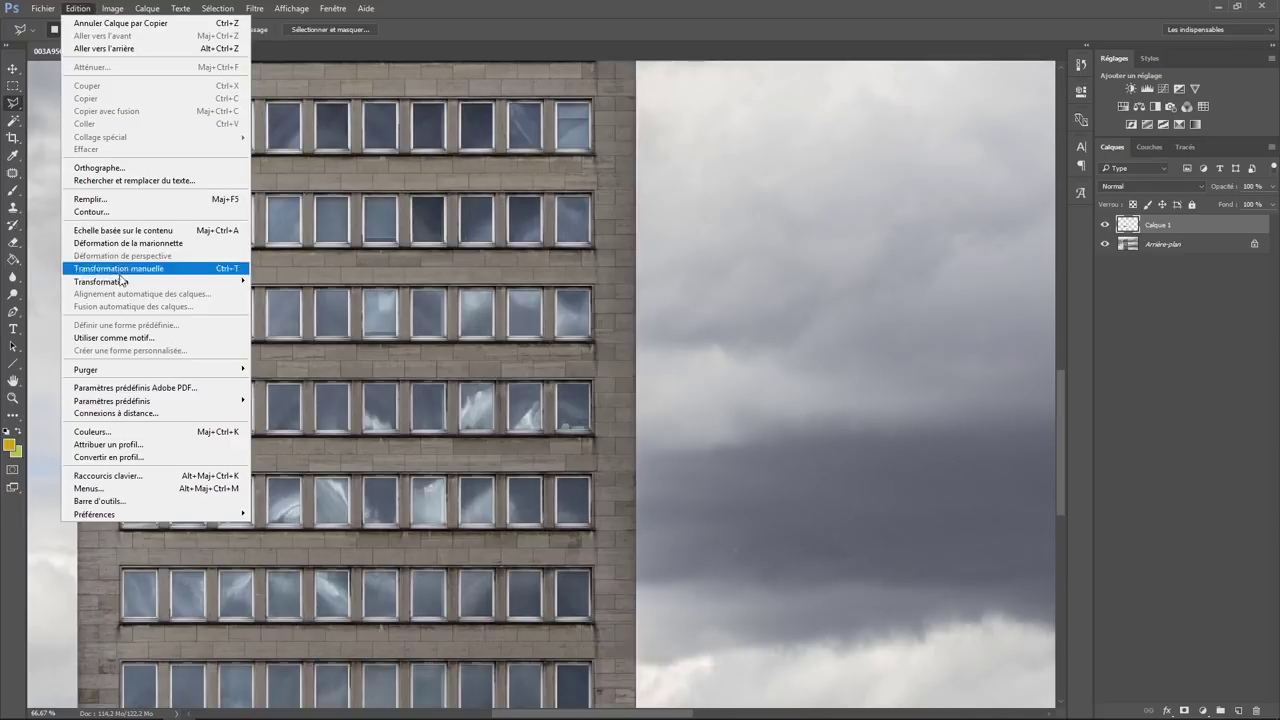
mouse_move(101, 281)
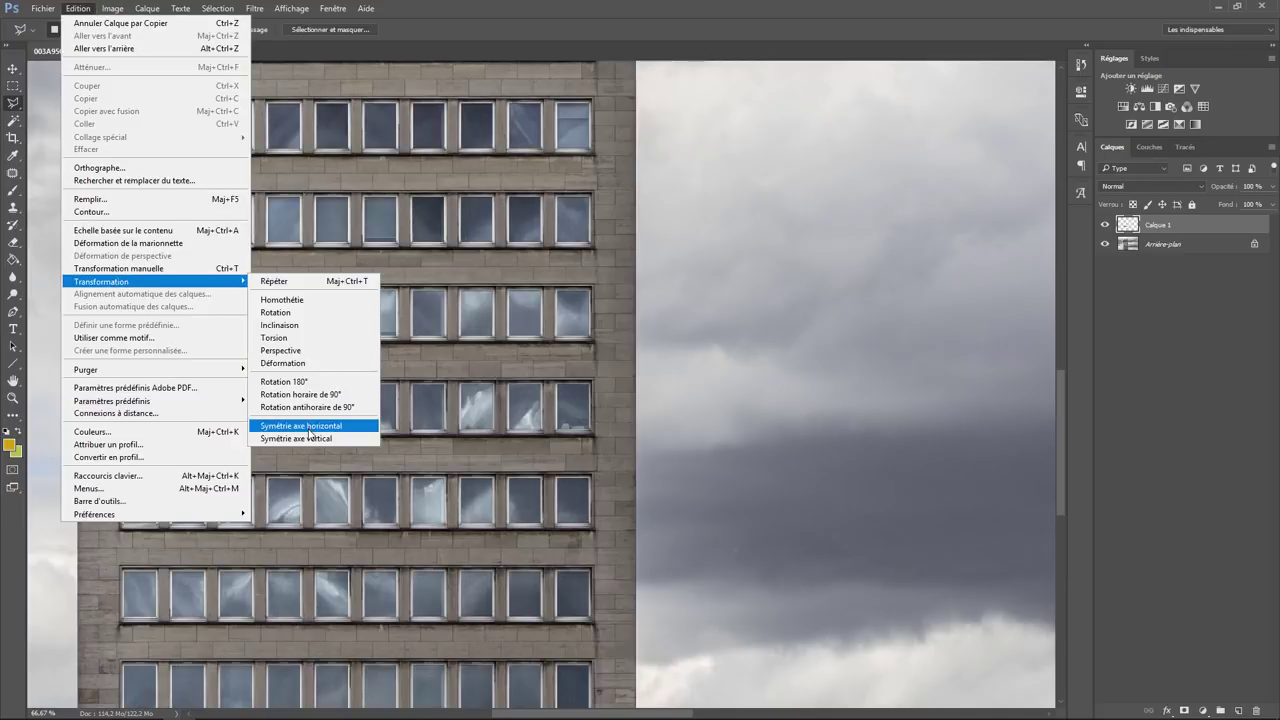
left_click(309, 428)
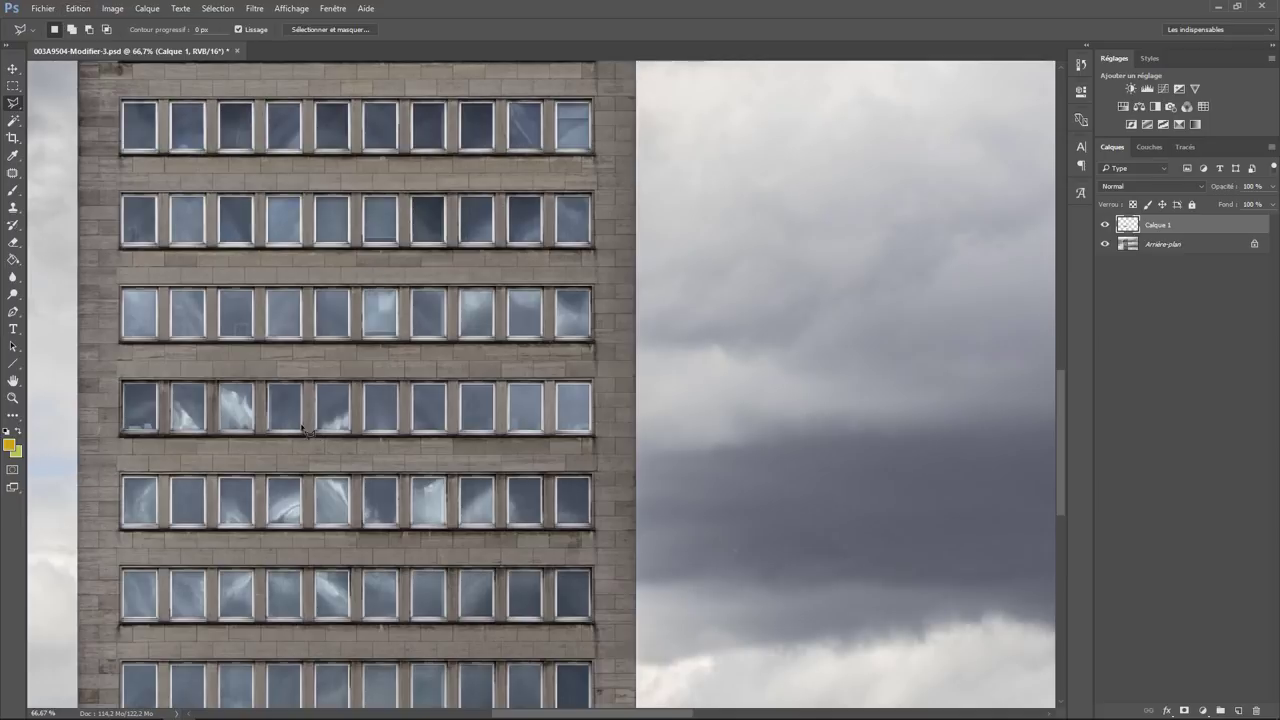
left_click(15, 69)
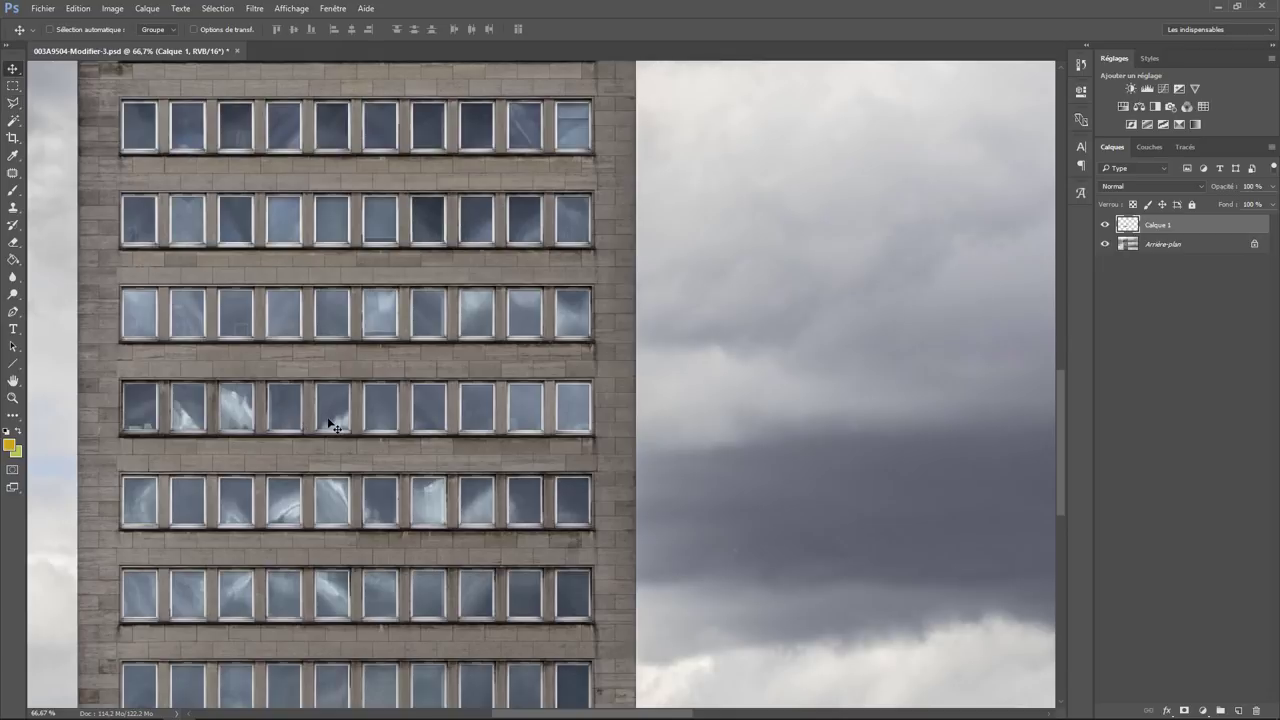
Step: Drag the mirrored window row up to a higher floor of the tower
key("ctrl+minus")
key("ctrl+minus")
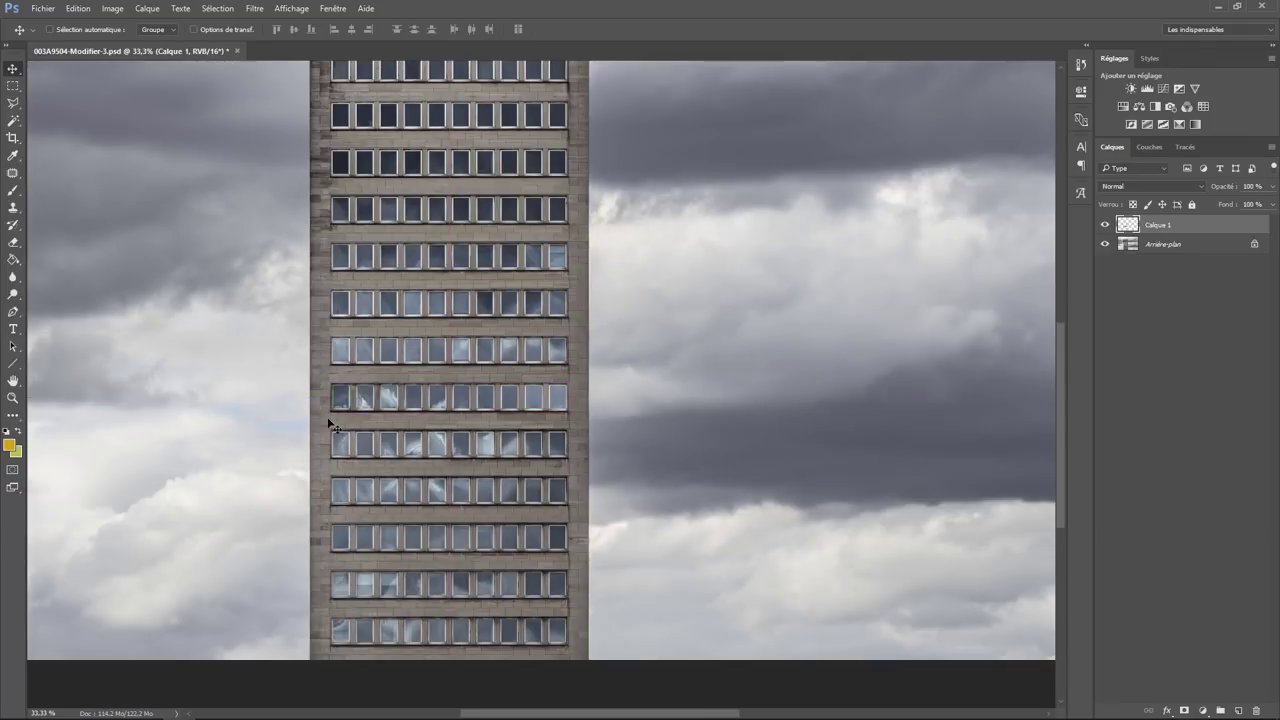
left_click_drag(457, 403, 455, 213)
scroll(476, 255, "up", 1)
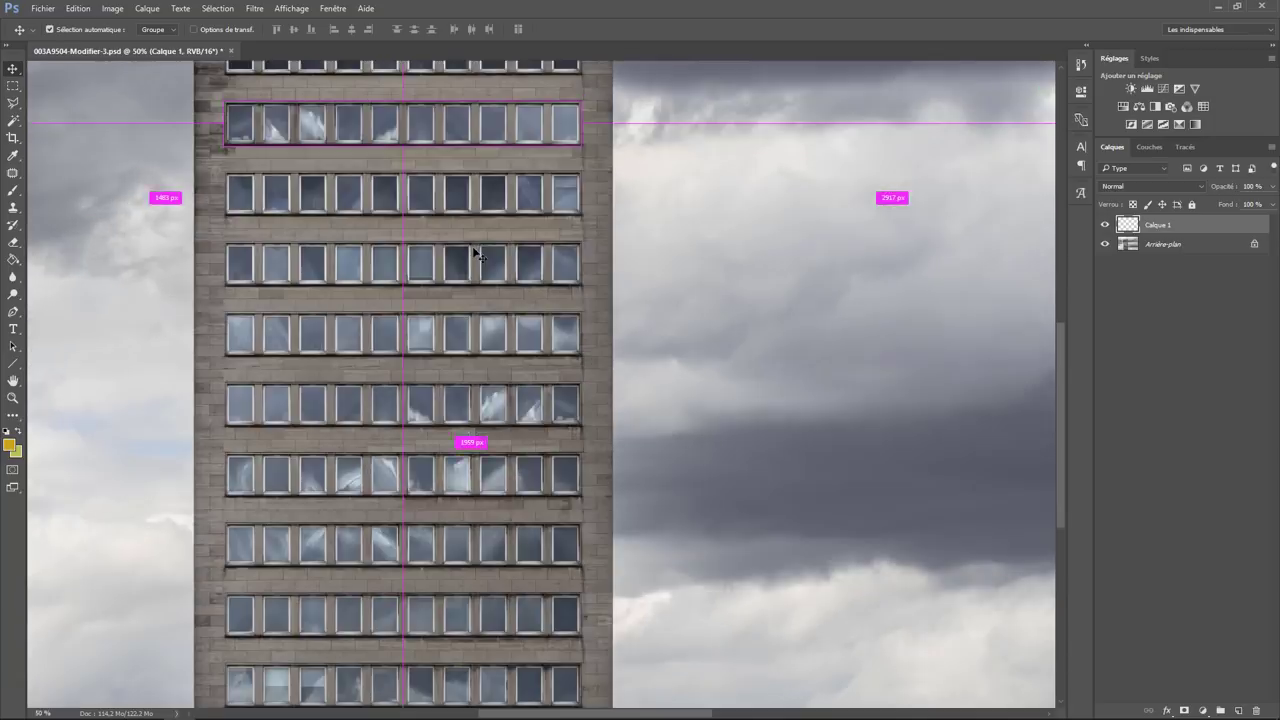
scroll(476, 255, "up", 2)
scroll(476, 255, "up", 1)
mouse_move(407, 236)
left_mouse_down()
mouse_move(430, 425)
mouse_move(497, 431)
mouse_move(726, 397)
mouse_move(447, 394)
left_mouse_up()
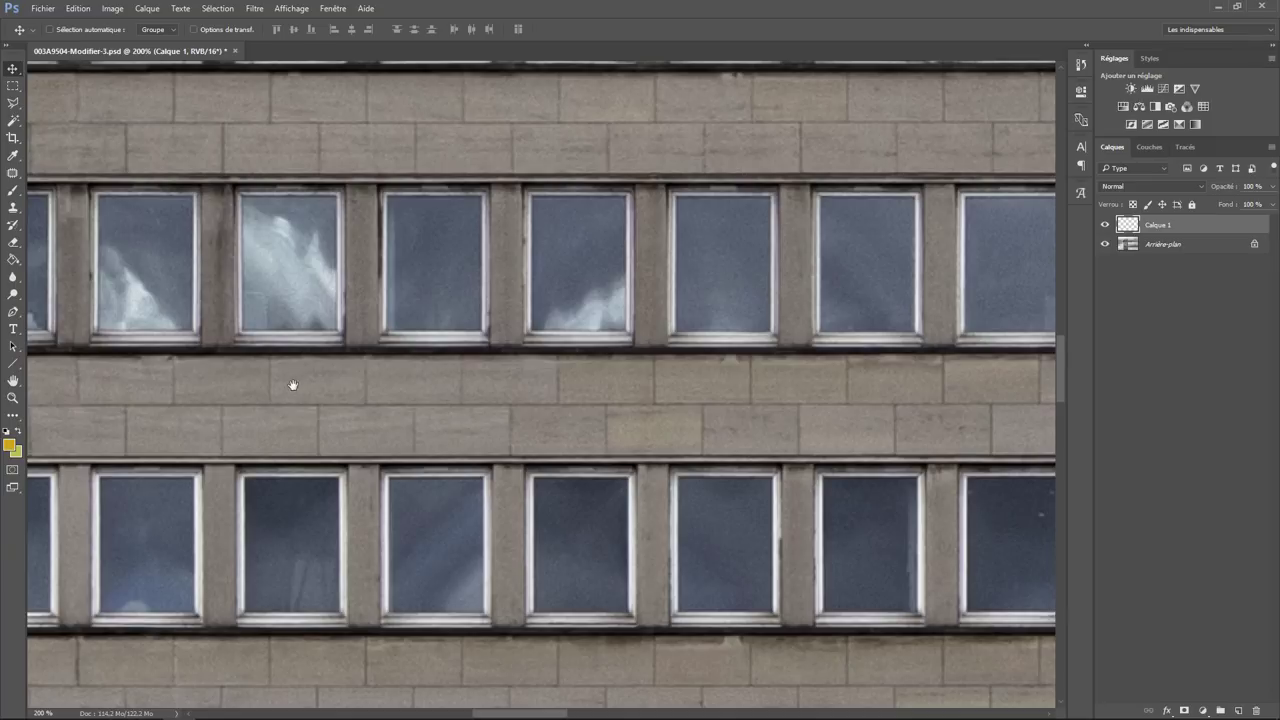
Step: Nudge the row right and up with the arrow keys to align it on the fourth window row
left_click_drag(291, 383, 700, 409)
key("Right")
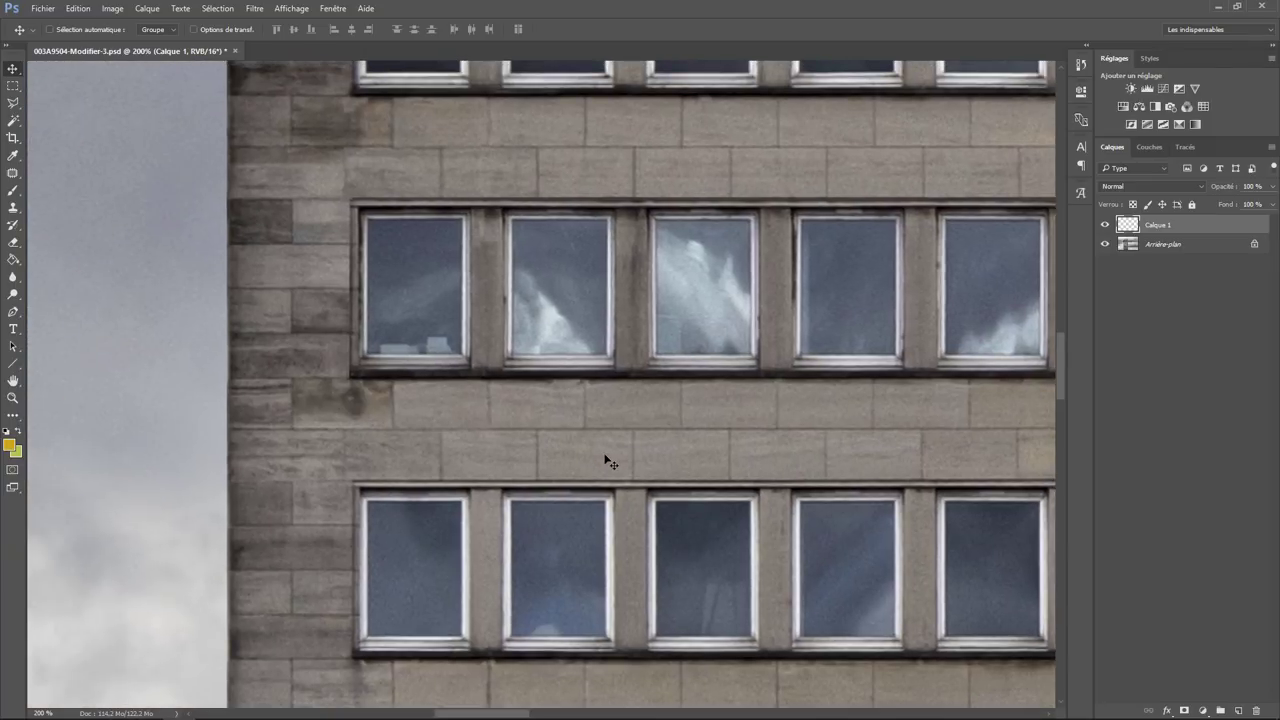
key("Right")
key("Right")
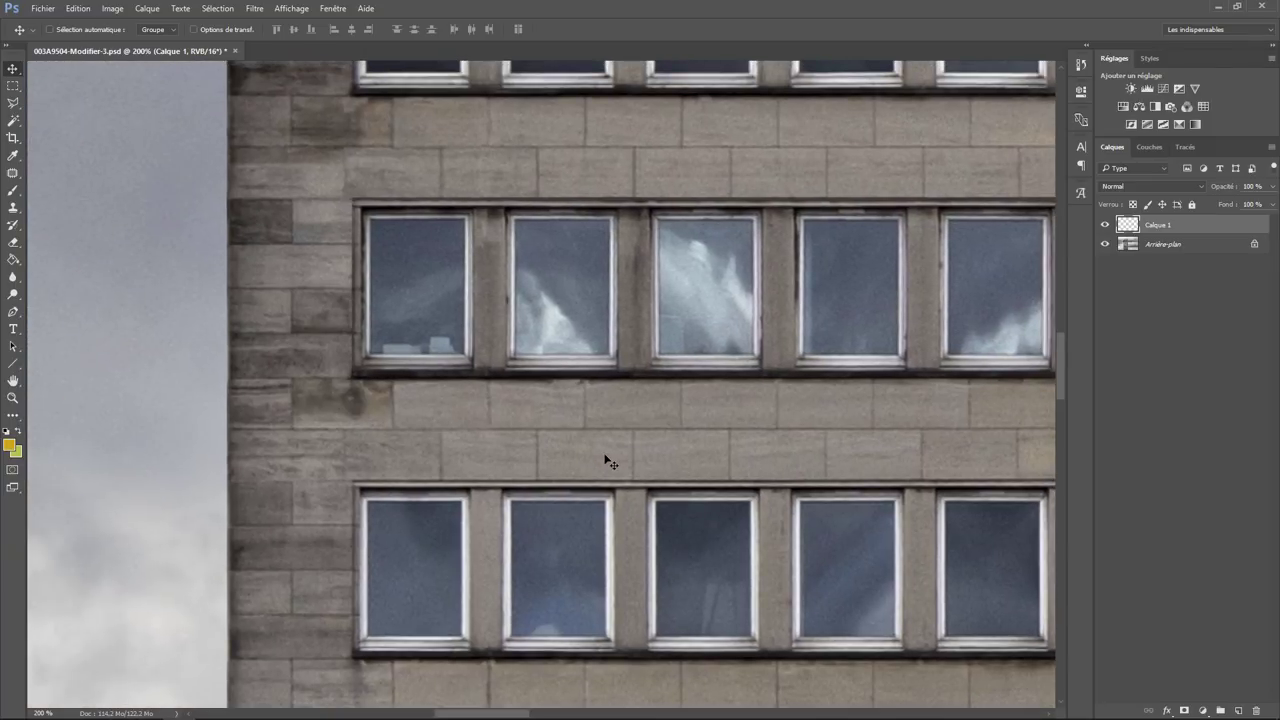
left_click_drag(953, 435, 313, 545)
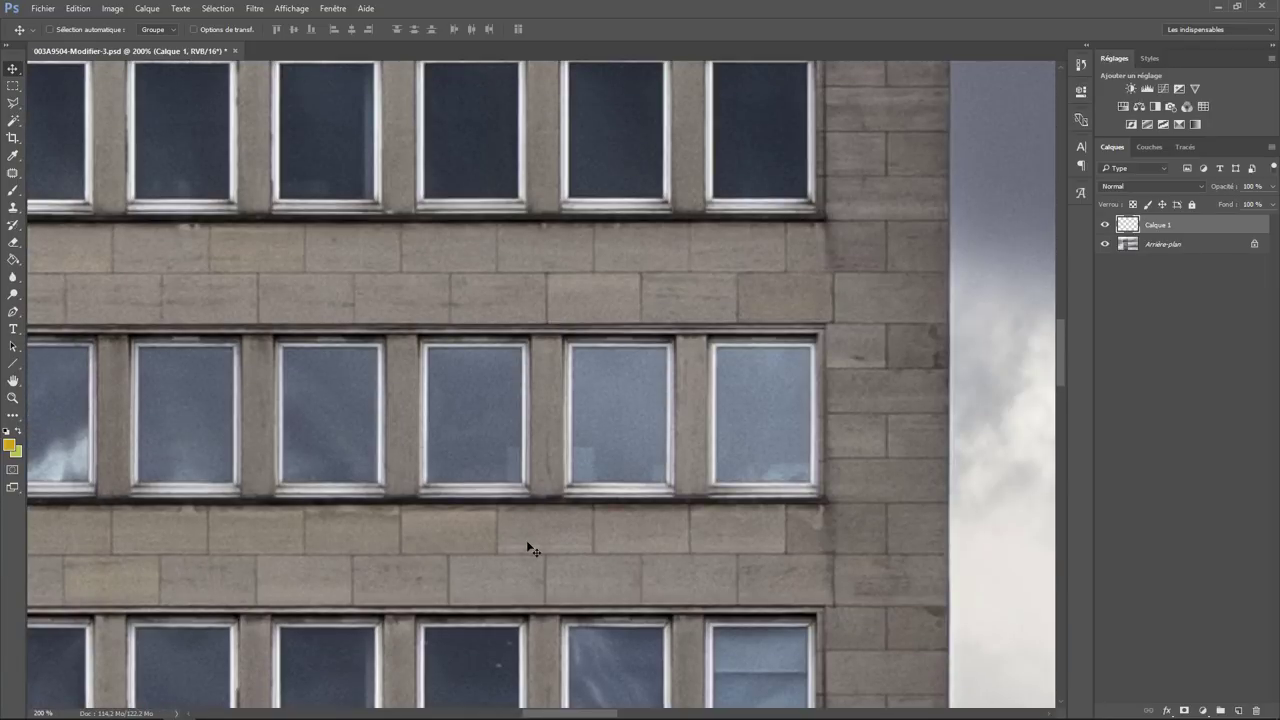
key("Up")
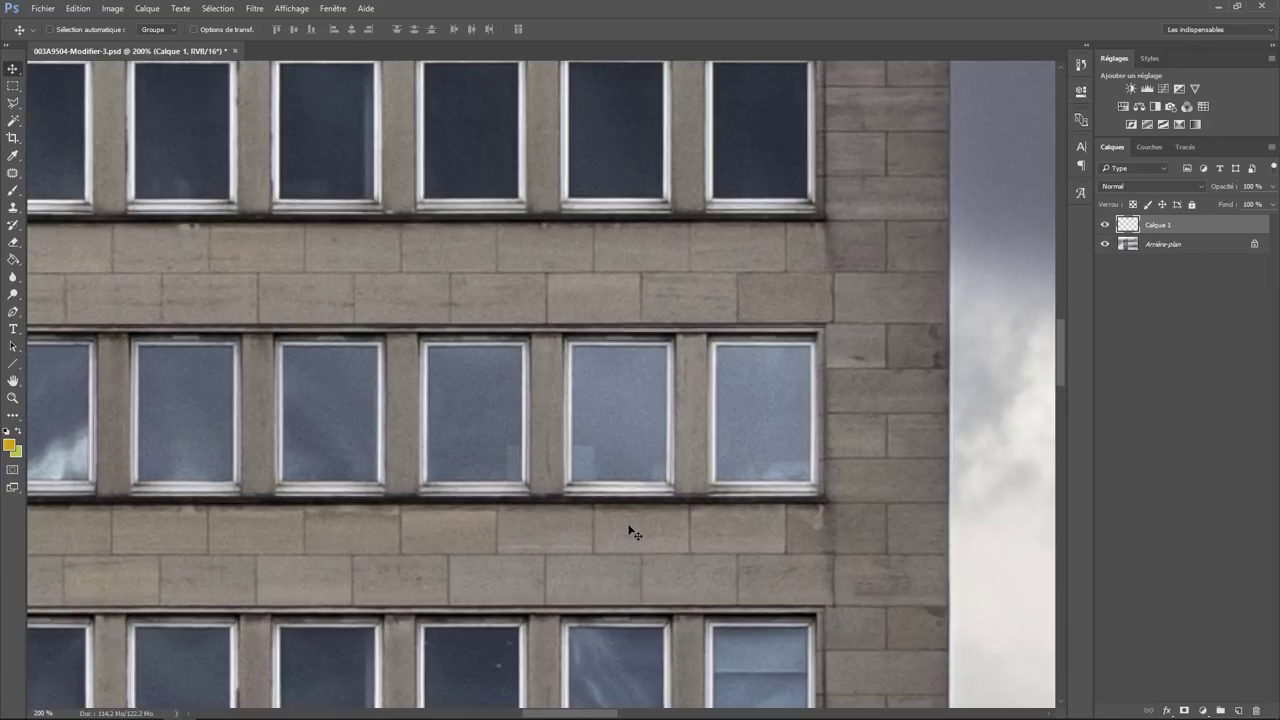
mouse_move(366, 543)
left_mouse_down()
mouse_move(880, 523)
mouse_move(548, 529)
mouse_move(559, 532)
left_mouse_up()
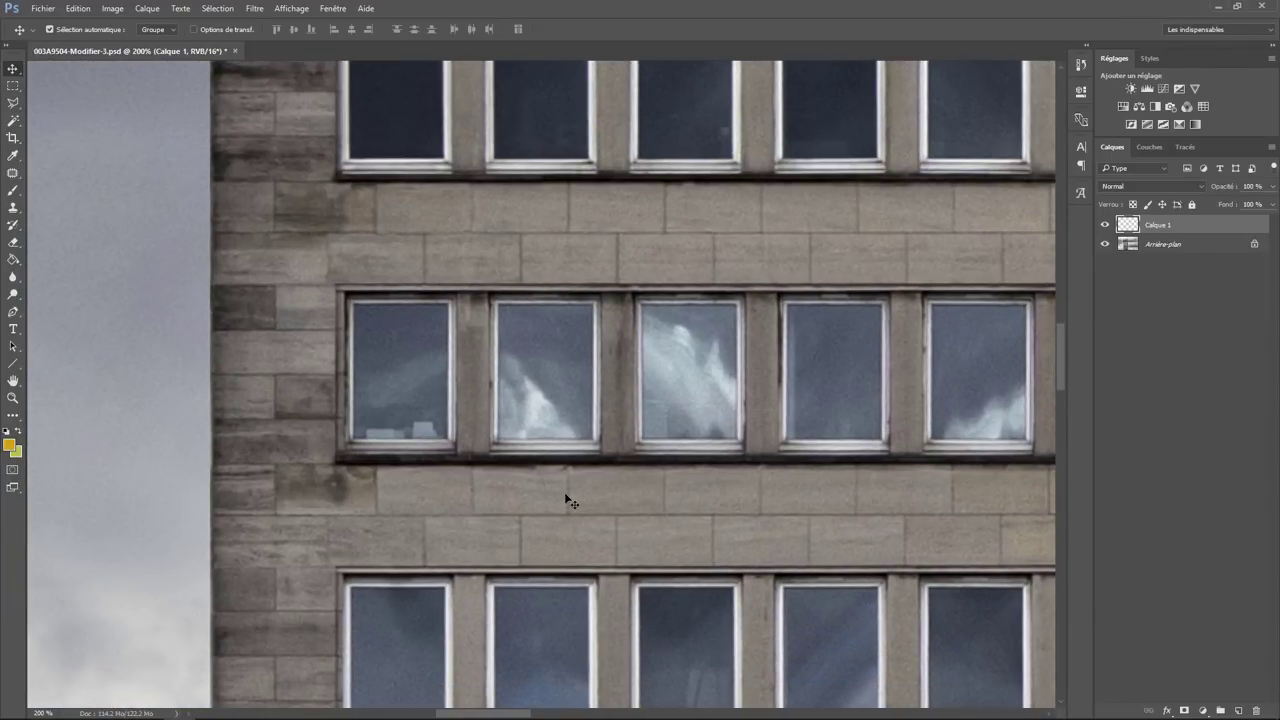
key("ctrl+minus")
key("ctrl+minus")
key("ctrl+minus")
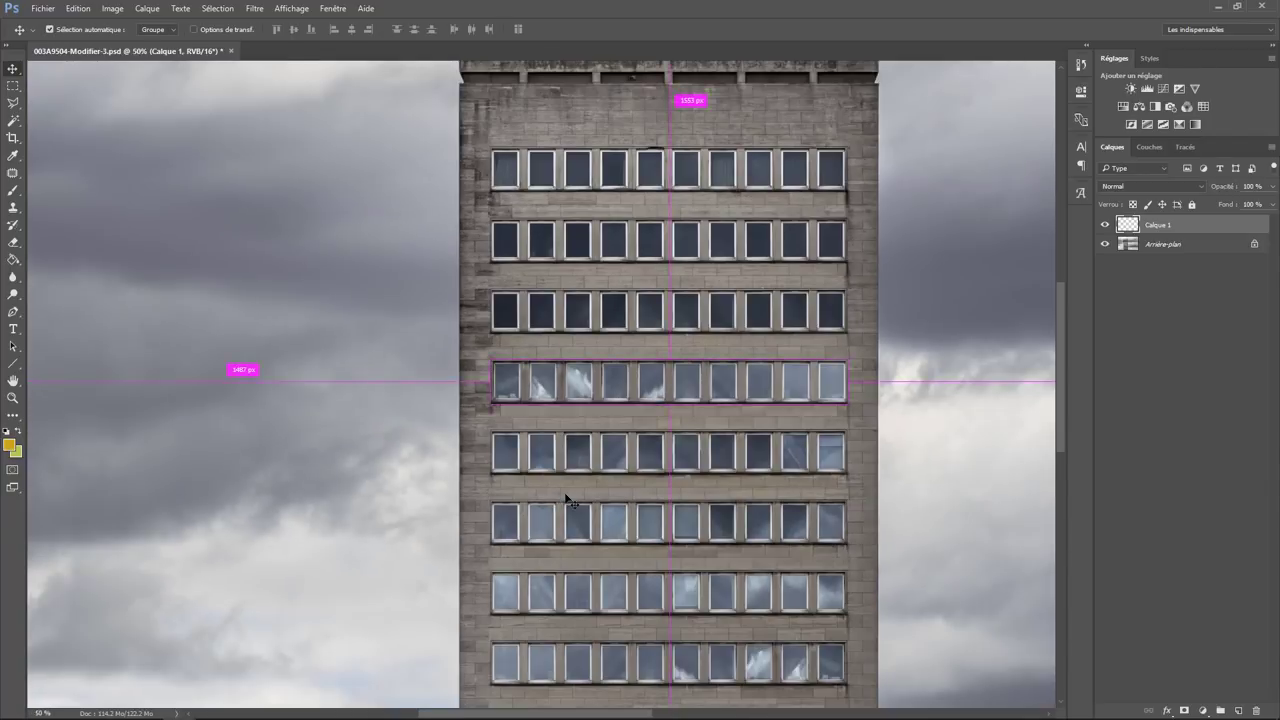
key("ctrl+minus")
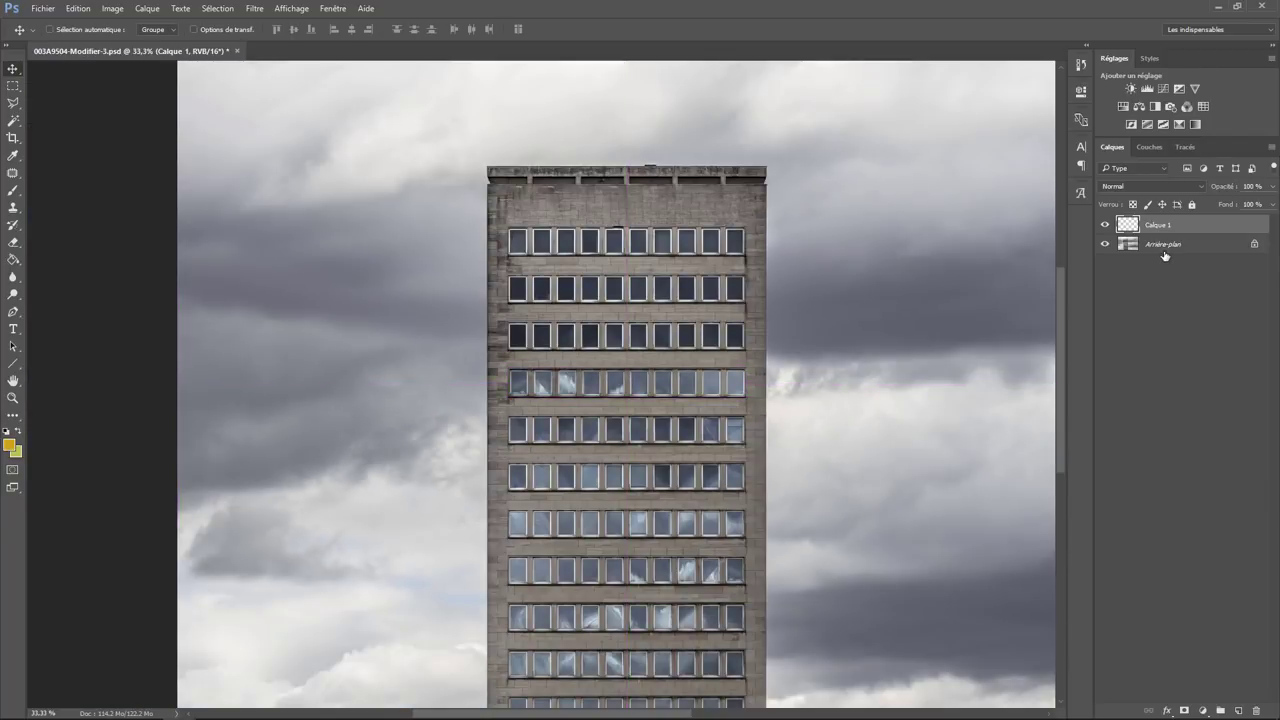
left_click(1164, 250)
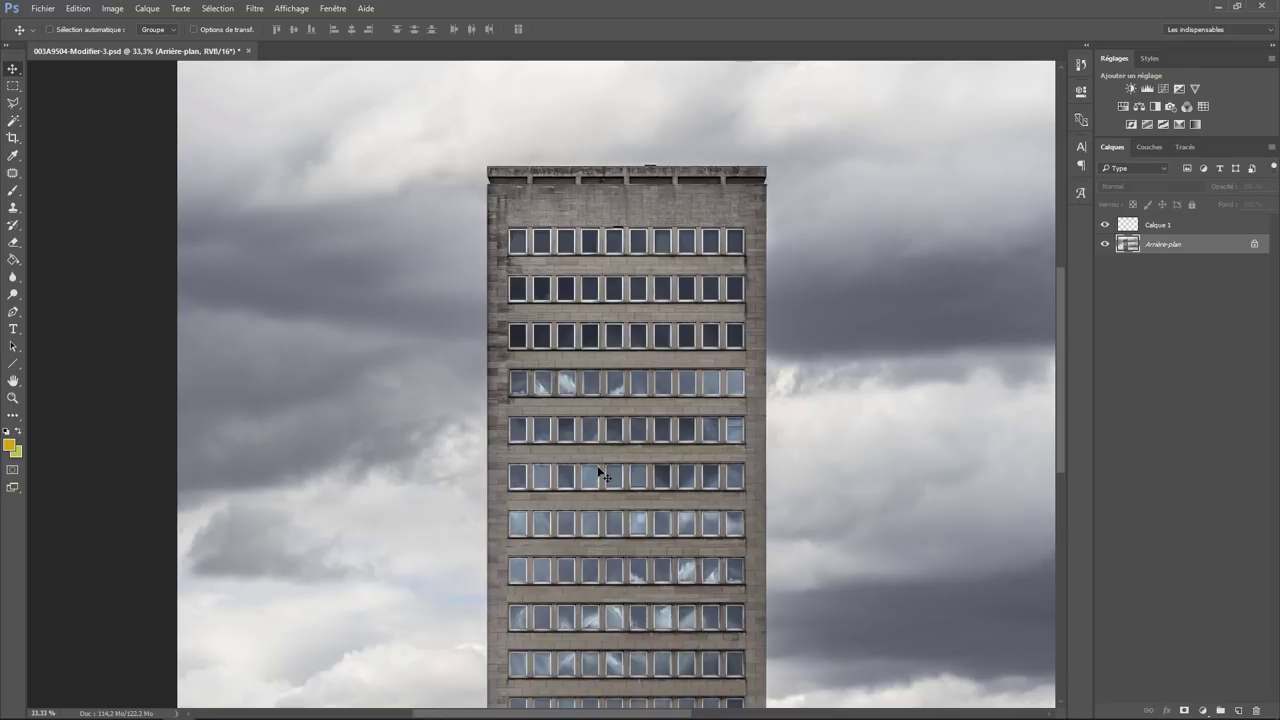
key("ctrl+minus")
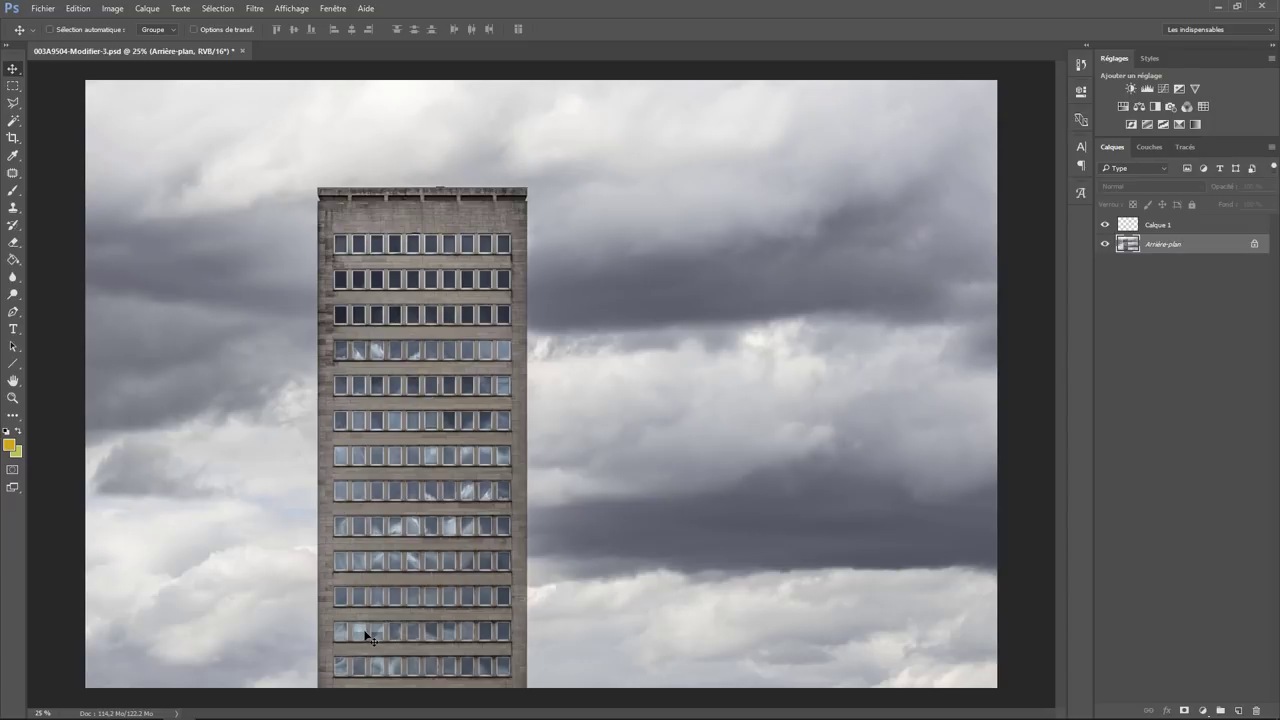
key("ctrl+plus")
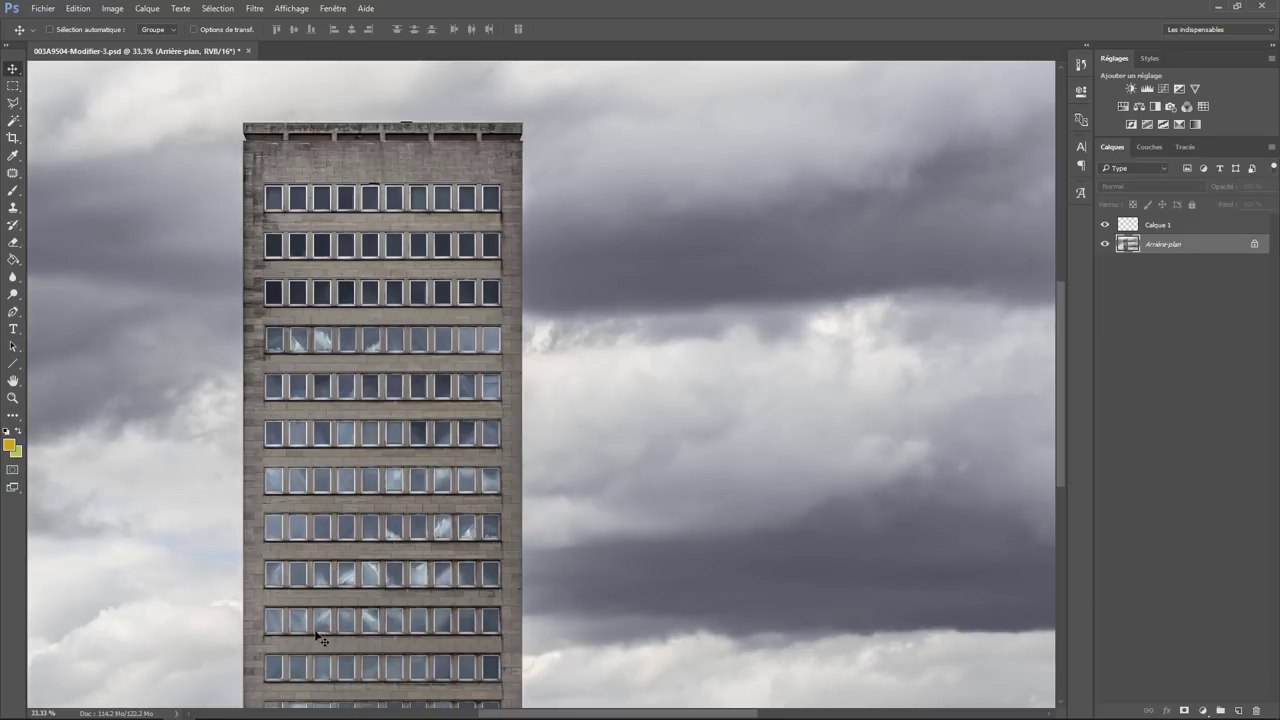
key("ctrl+plus")
key("ctrl+plus")
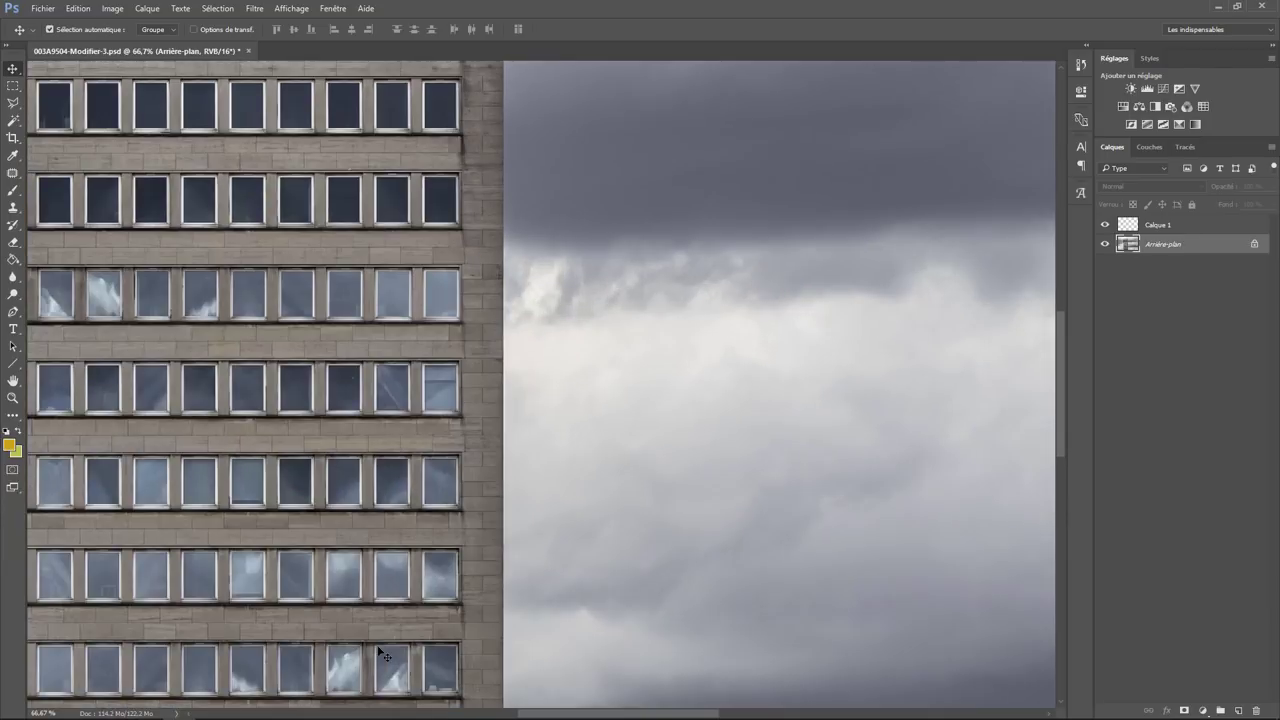
mouse_move(268, 630)
left_mouse_down()
mouse_move(614, 294)
mouse_move(619, 247)
left_mouse_up()
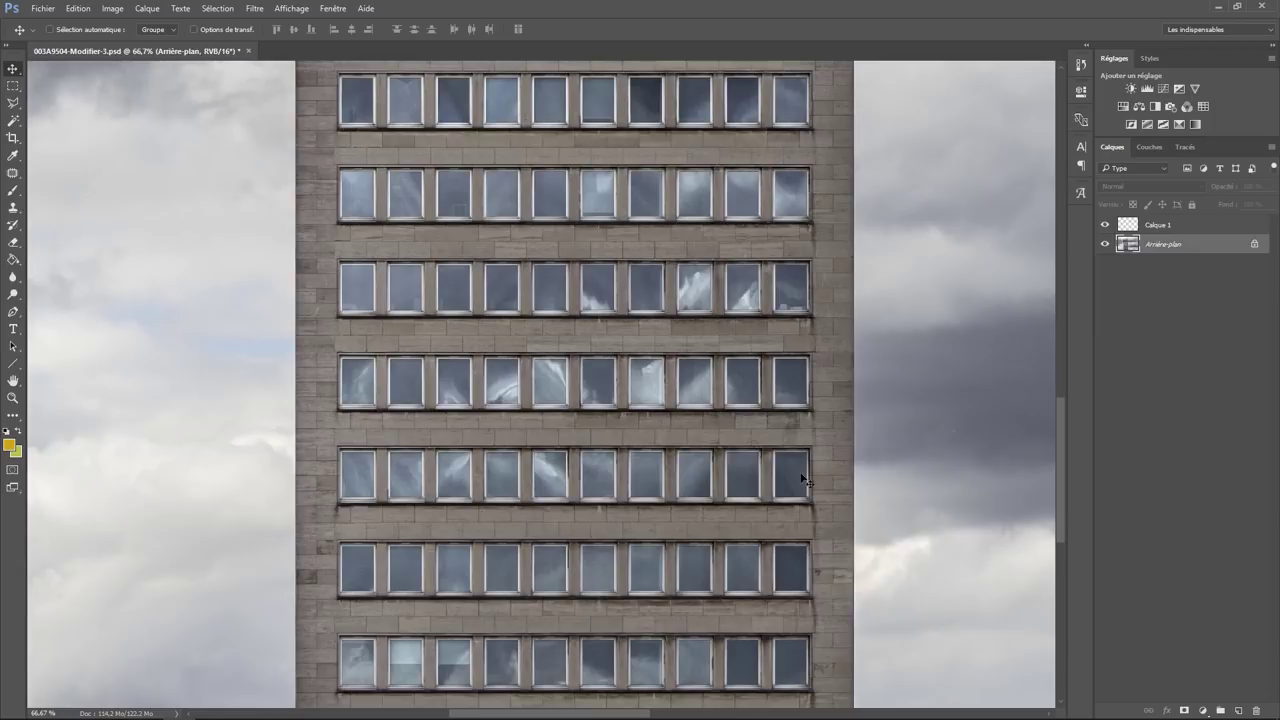
key("ctrl+plus")
key("ctrl+plus")
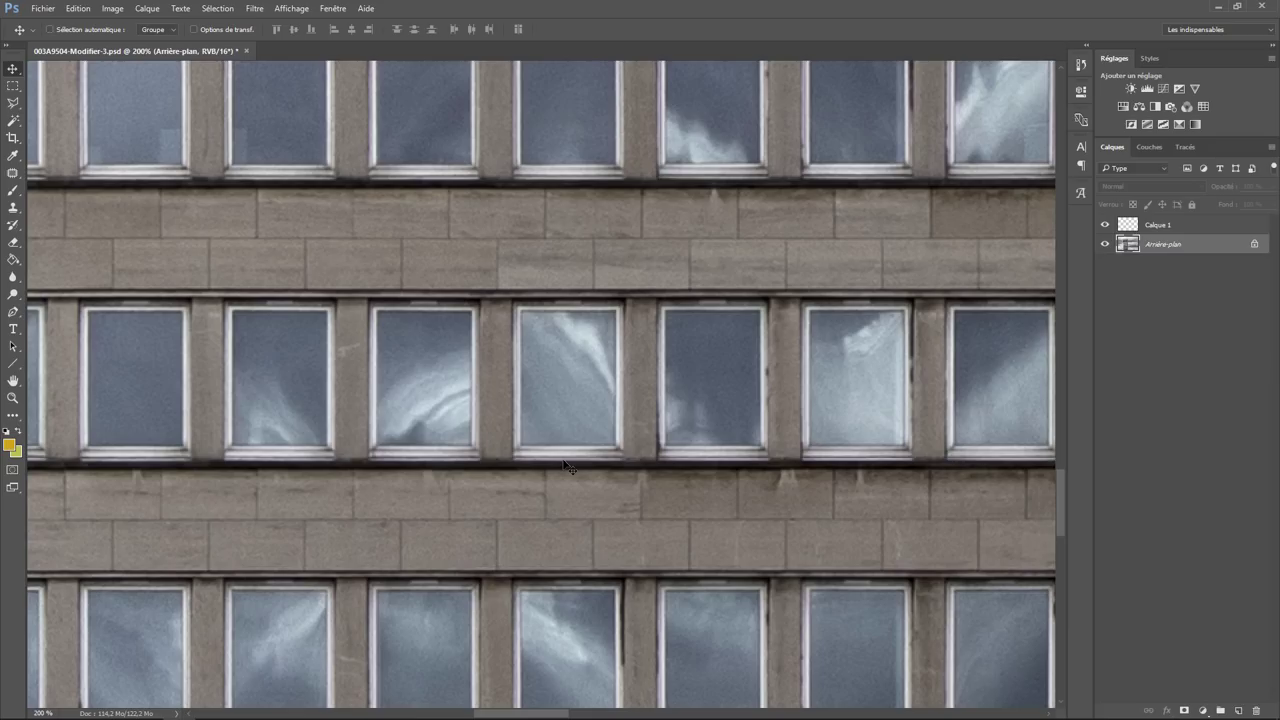
left_click_drag(475, 607, 659, 397)
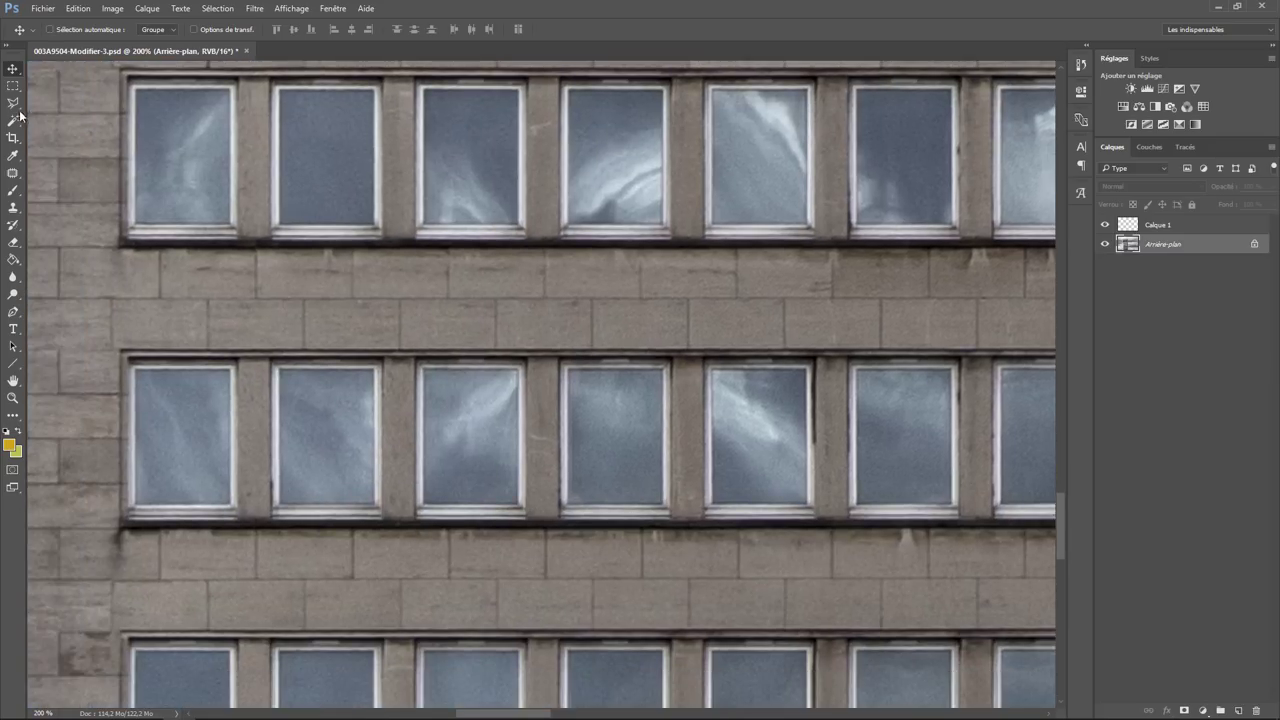
Step: Lasso another window row, copy it onto Calque 2 and flip it horizontally
left_click(18, 108)
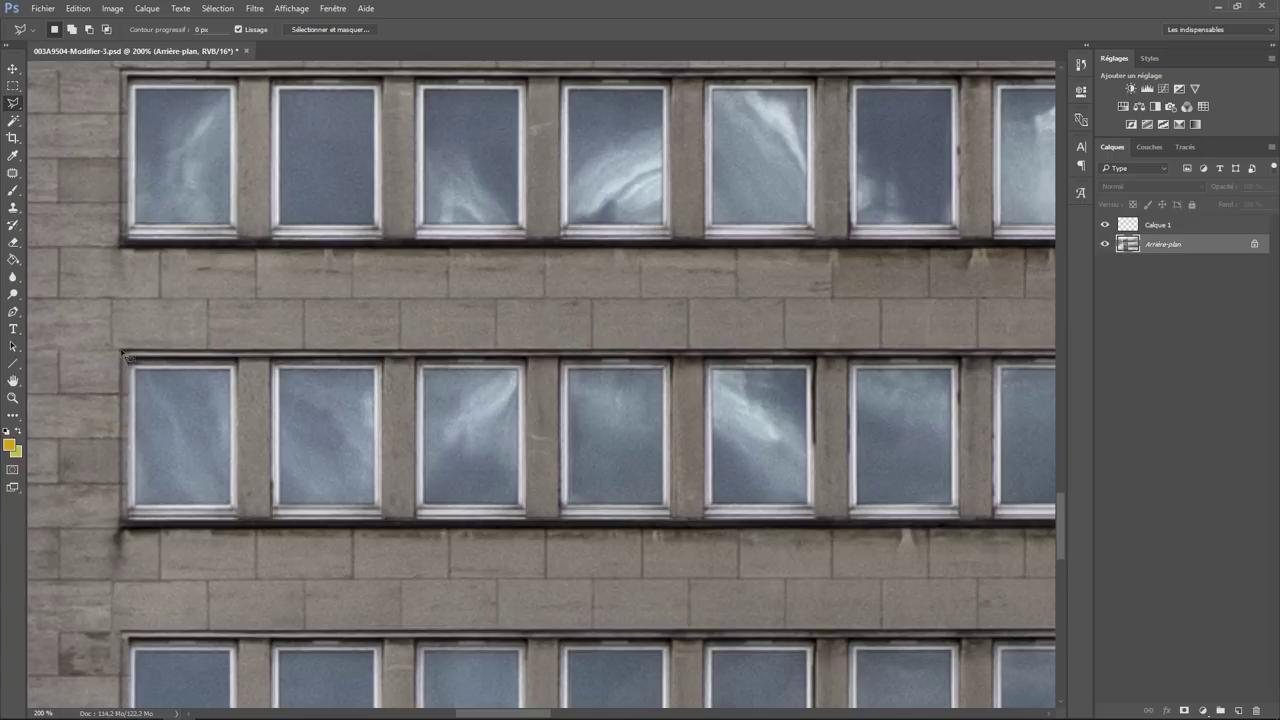
mouse_move(124, 352)
left_mouse_down()
mouse_move(128, 535)
mouse_move(548, 522)
mouse_move(848, 534)
mouse_move(846, 351)
left_mouse_up()
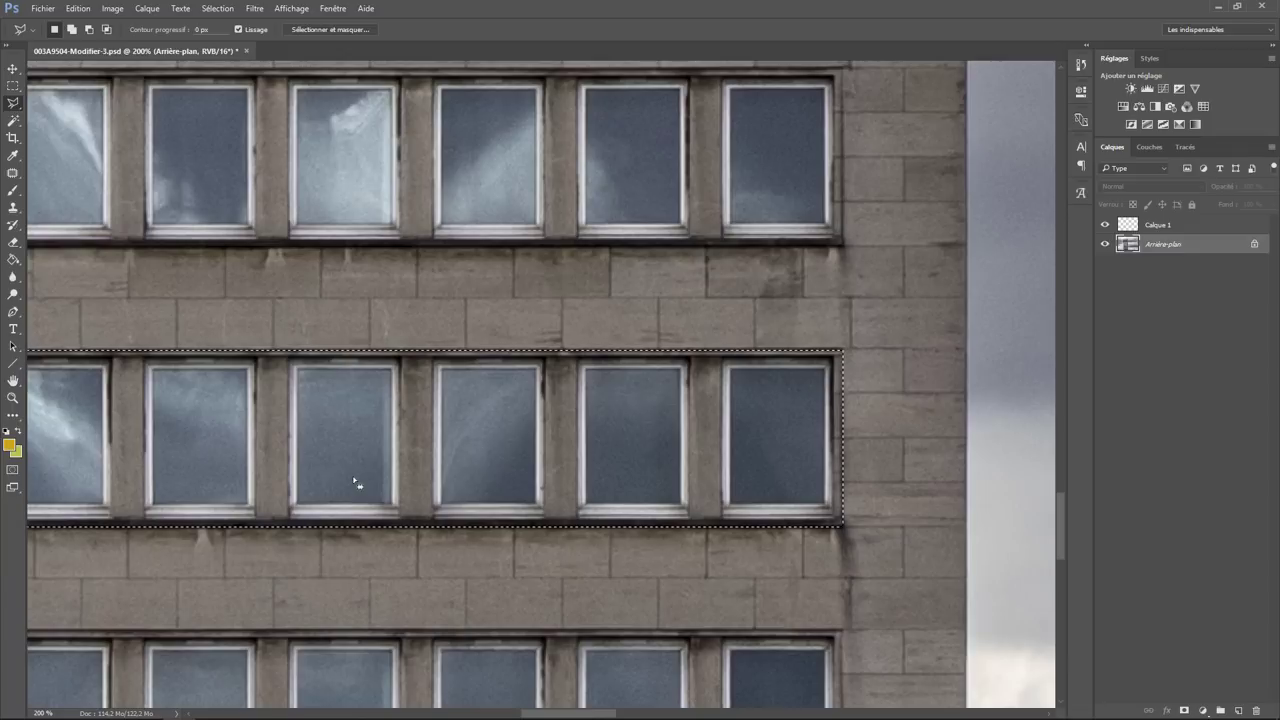
right_click(289, 439)
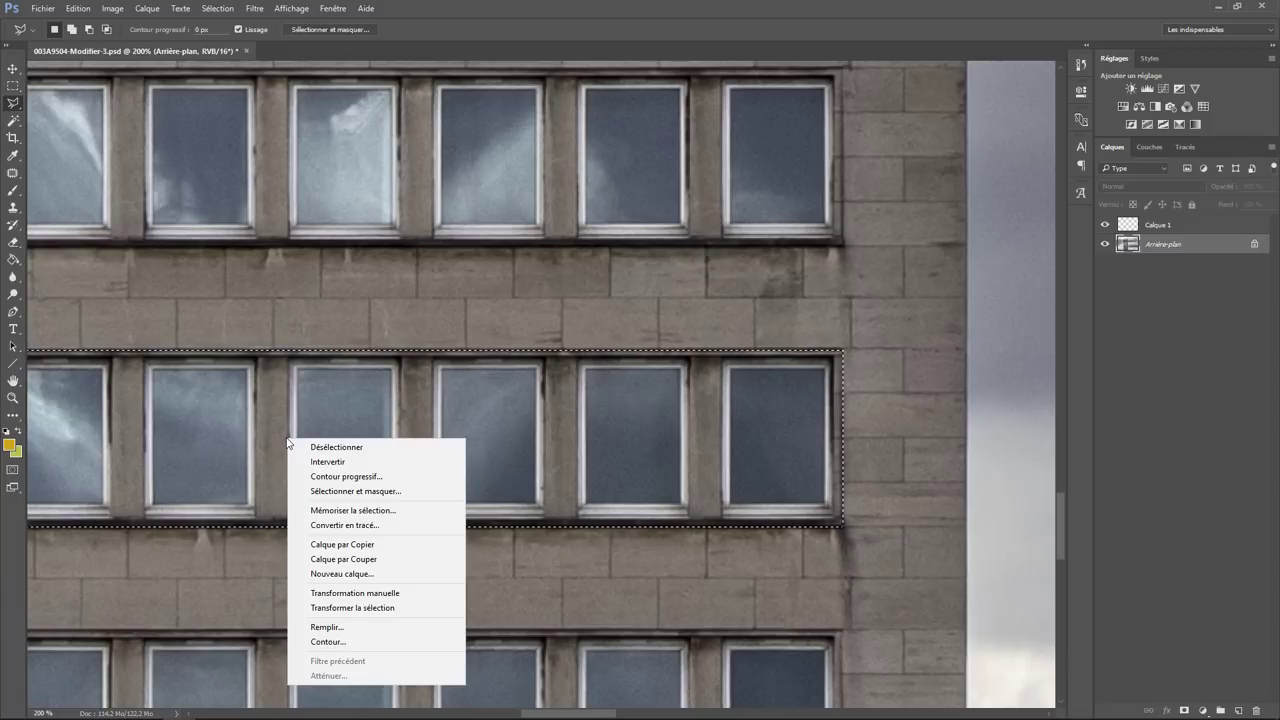
left_click(366, 545)
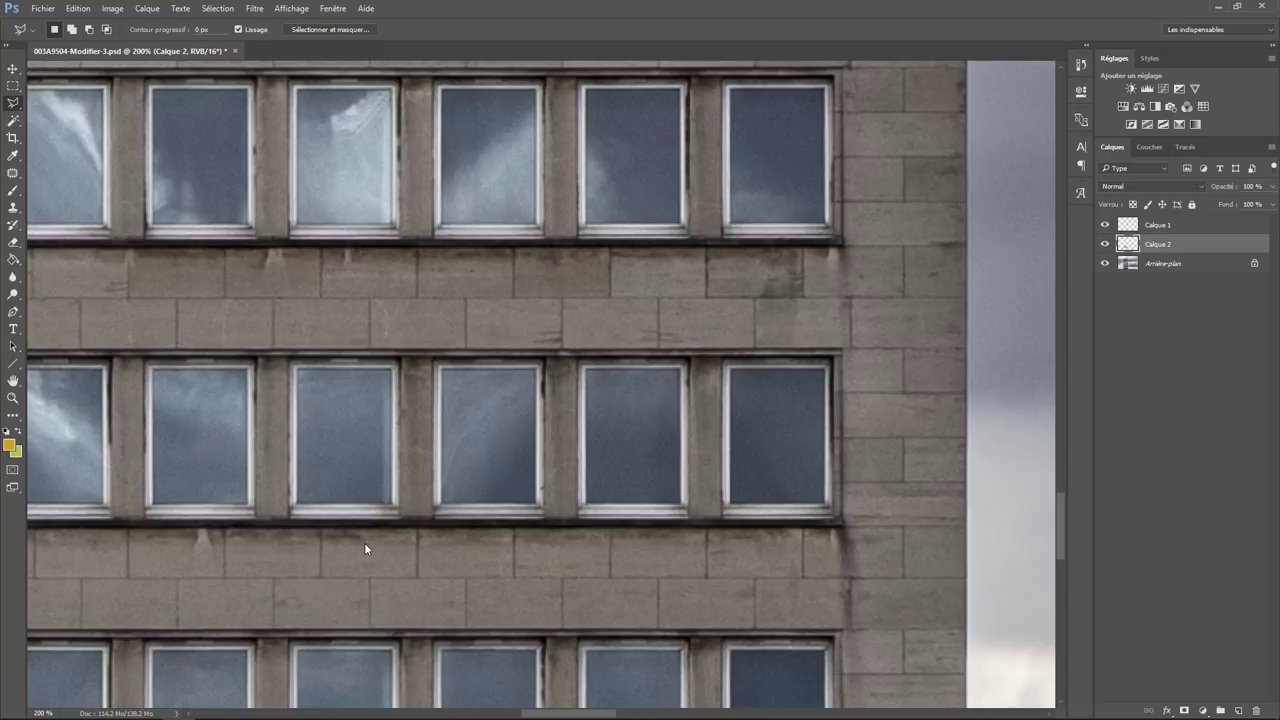
left_click(78, 8)
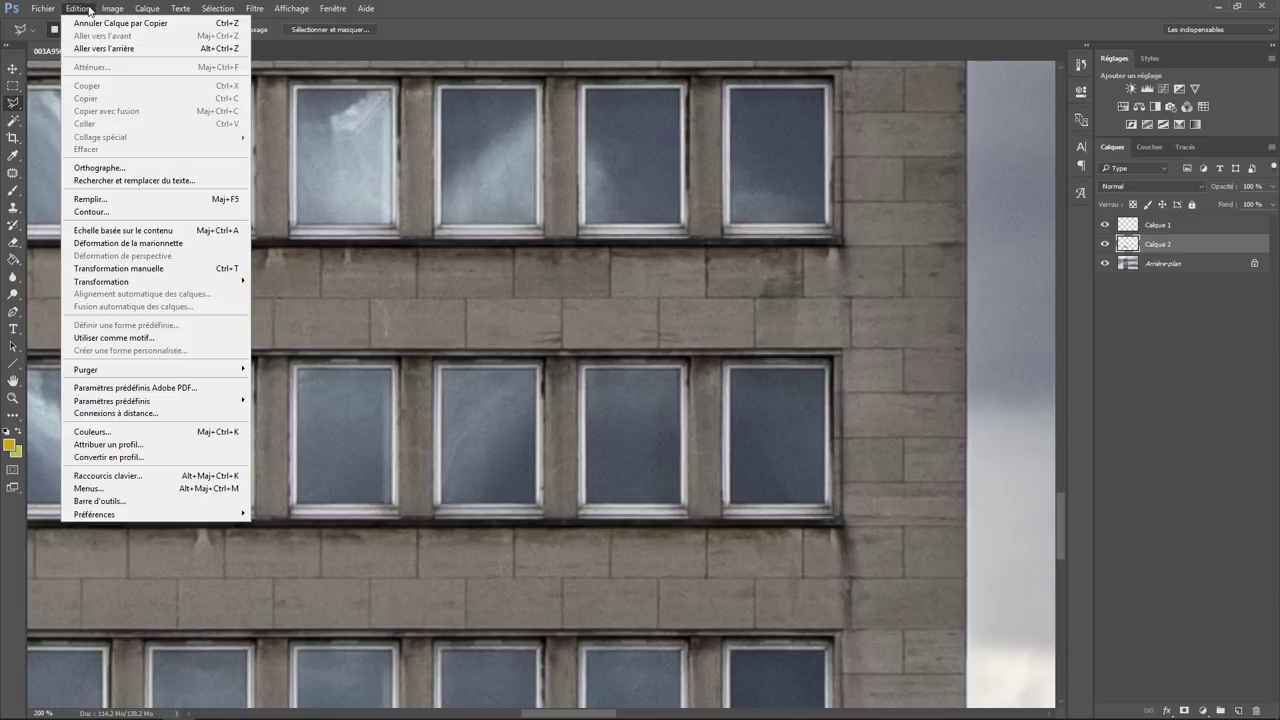
mouse_move(101, 281)
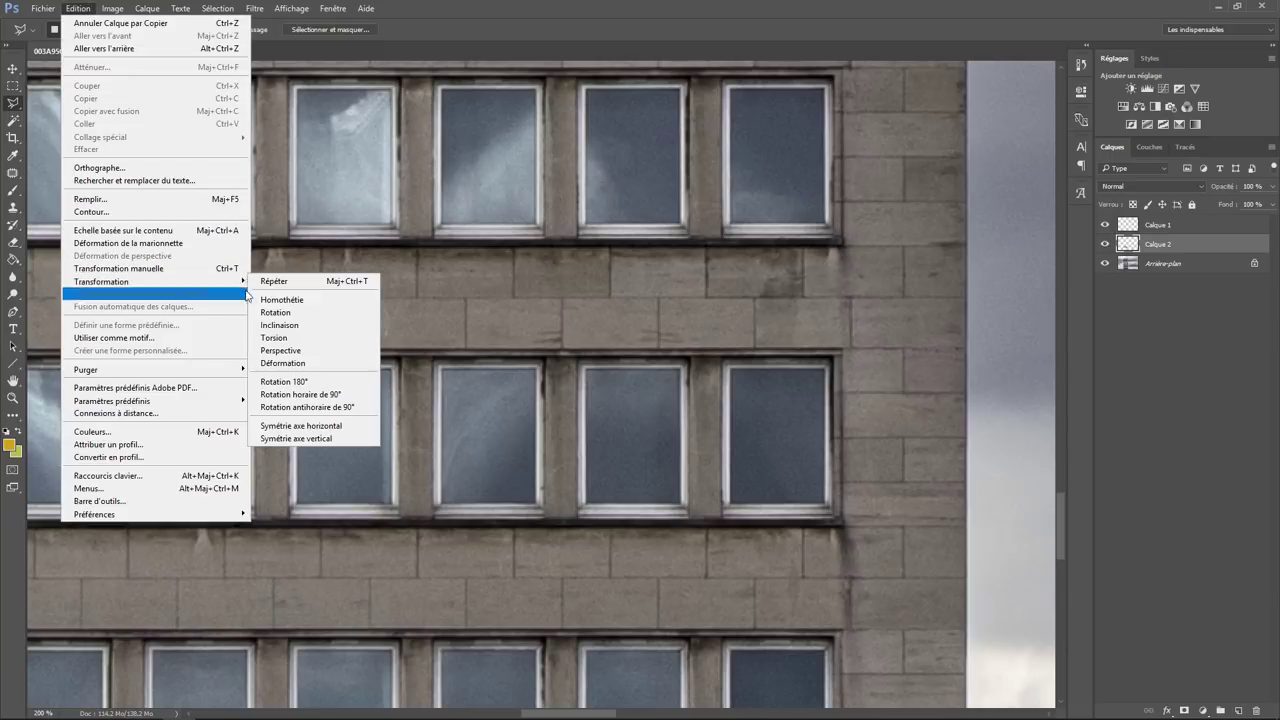
left_click(318, 436)
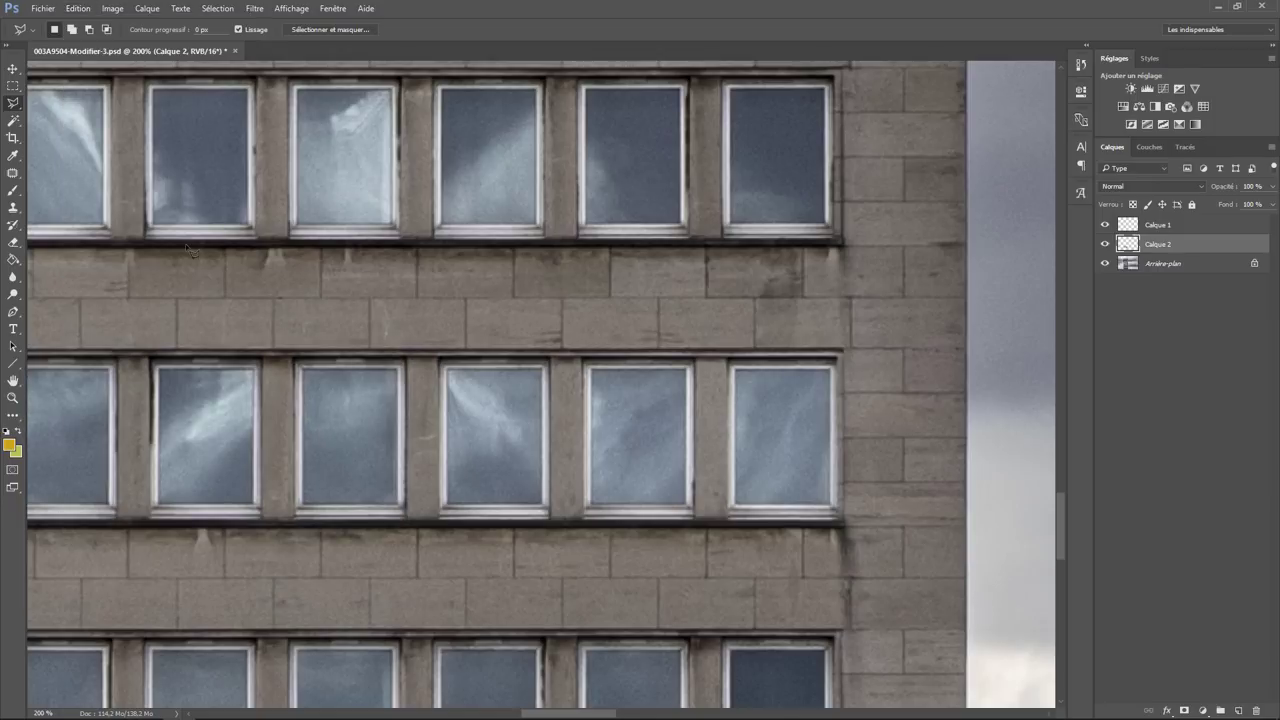
key("ctrl+minus")
key("ctrl+minus")
key("ctrl+minus")
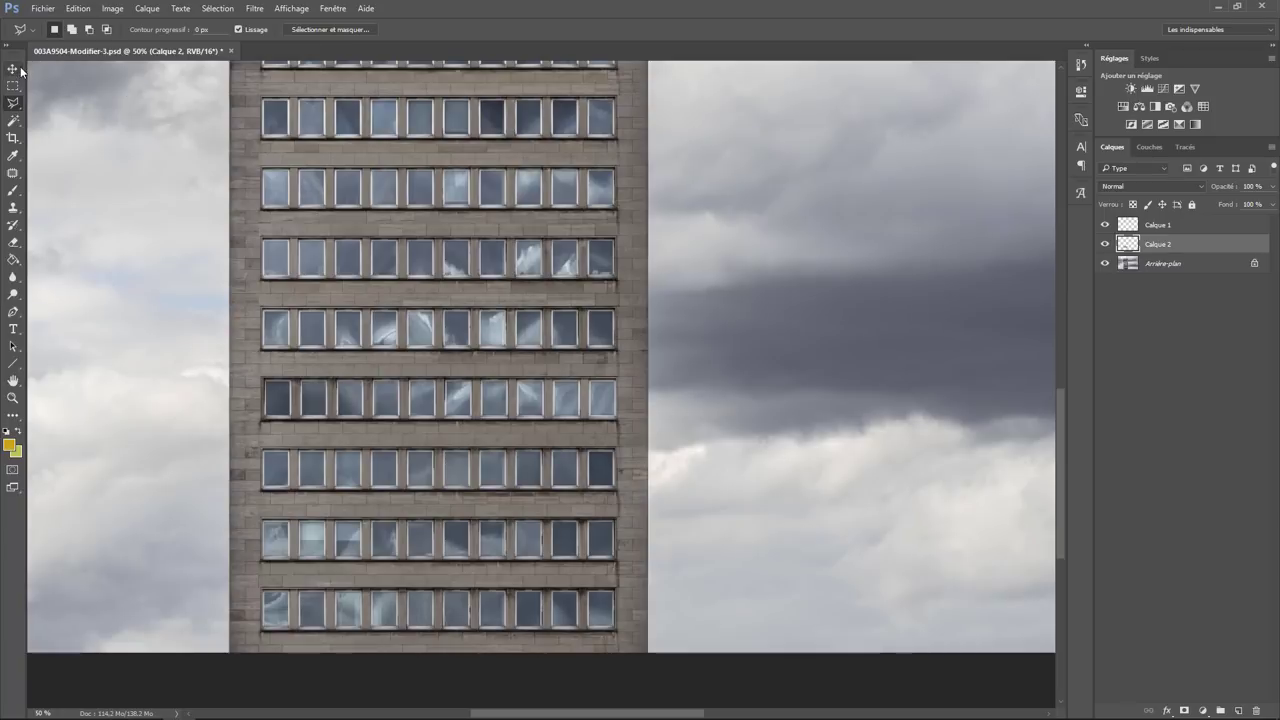
Step: Drag Calque 2 up the tower onto the third window row from the top
left_click(13, 68)
left_click_drag(457, 471, 458, 218)
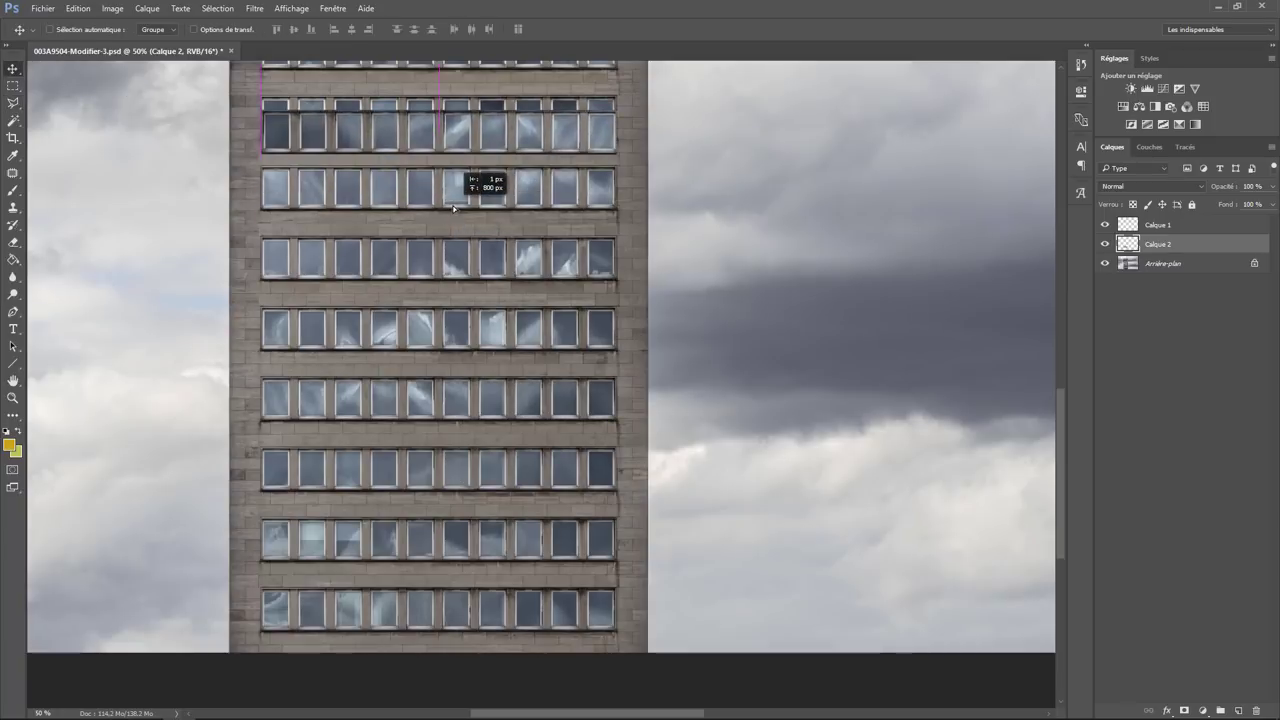
key("ctrl+minus")
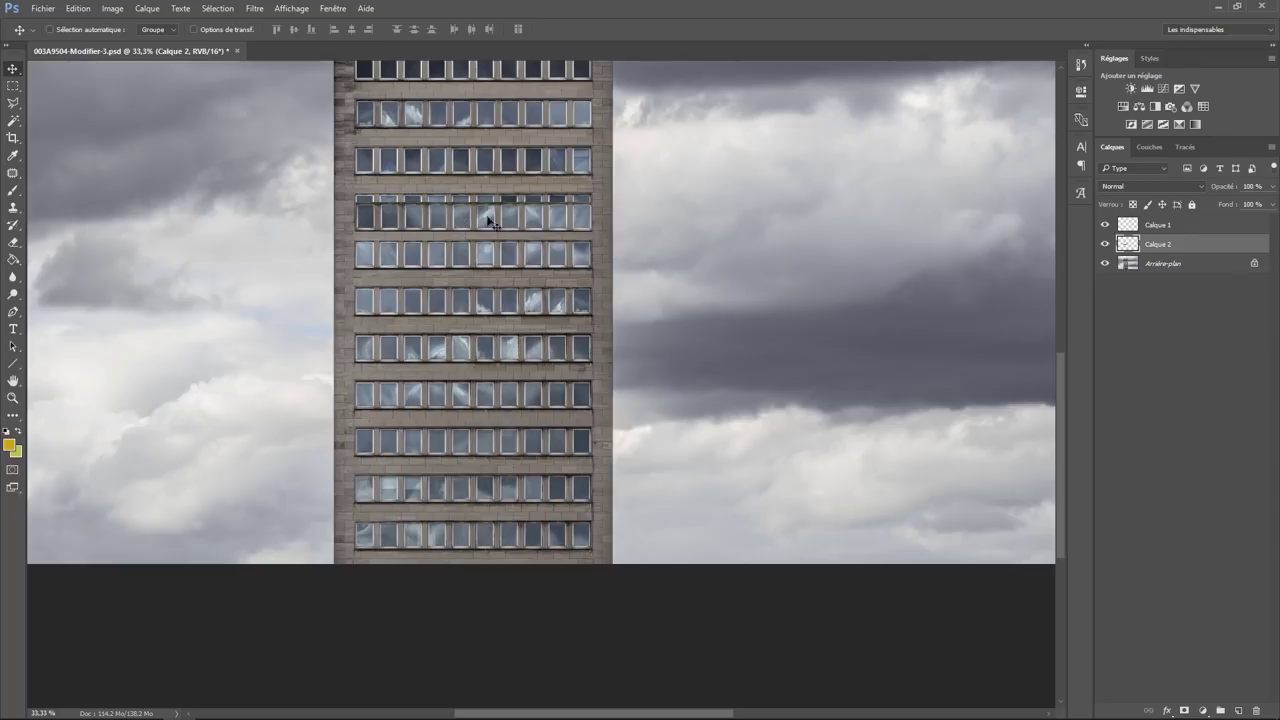
left_click_drag(473, 228, 508, 63)
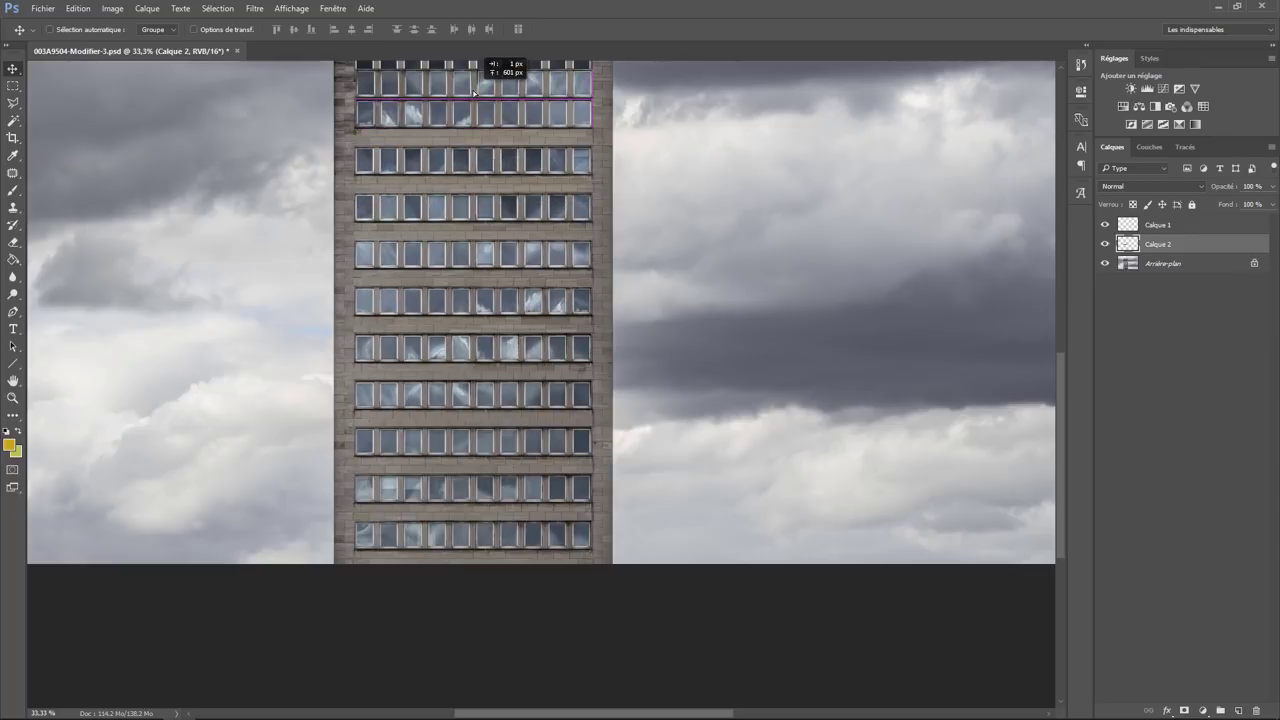
left_click_drag(717, 194, 693, 483)
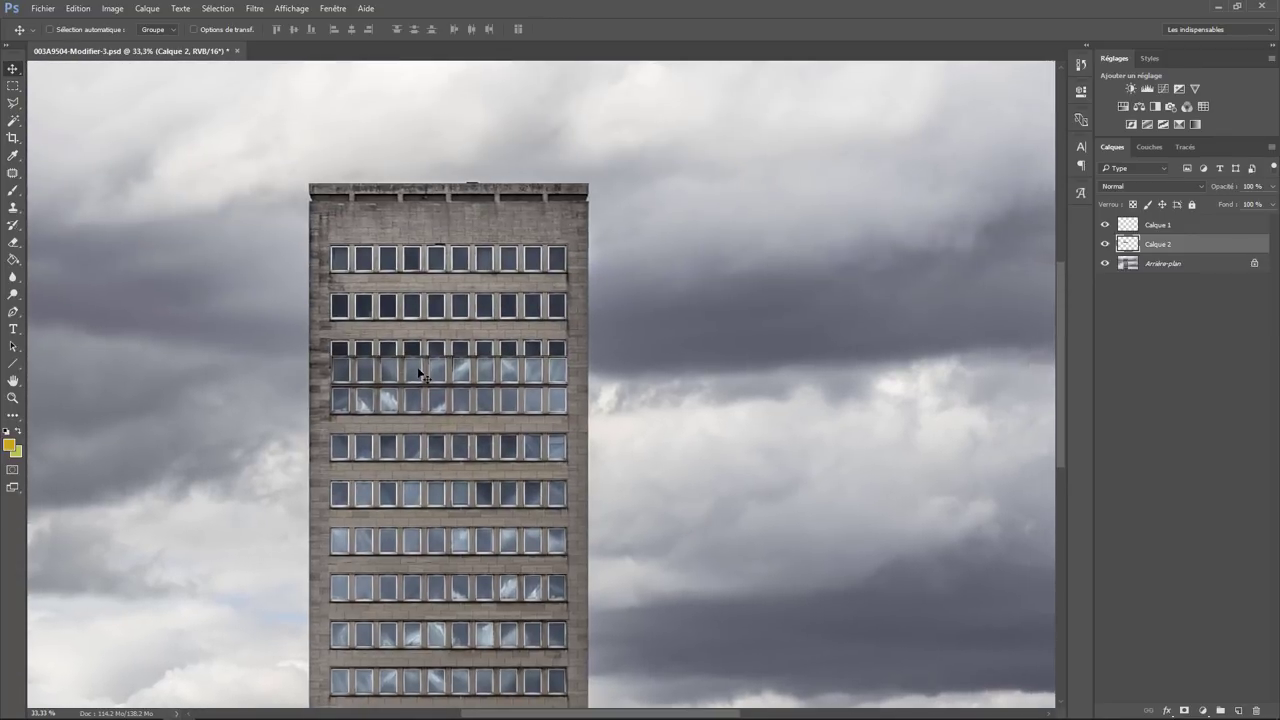
left_click_drag(421, 373, 421, 352)
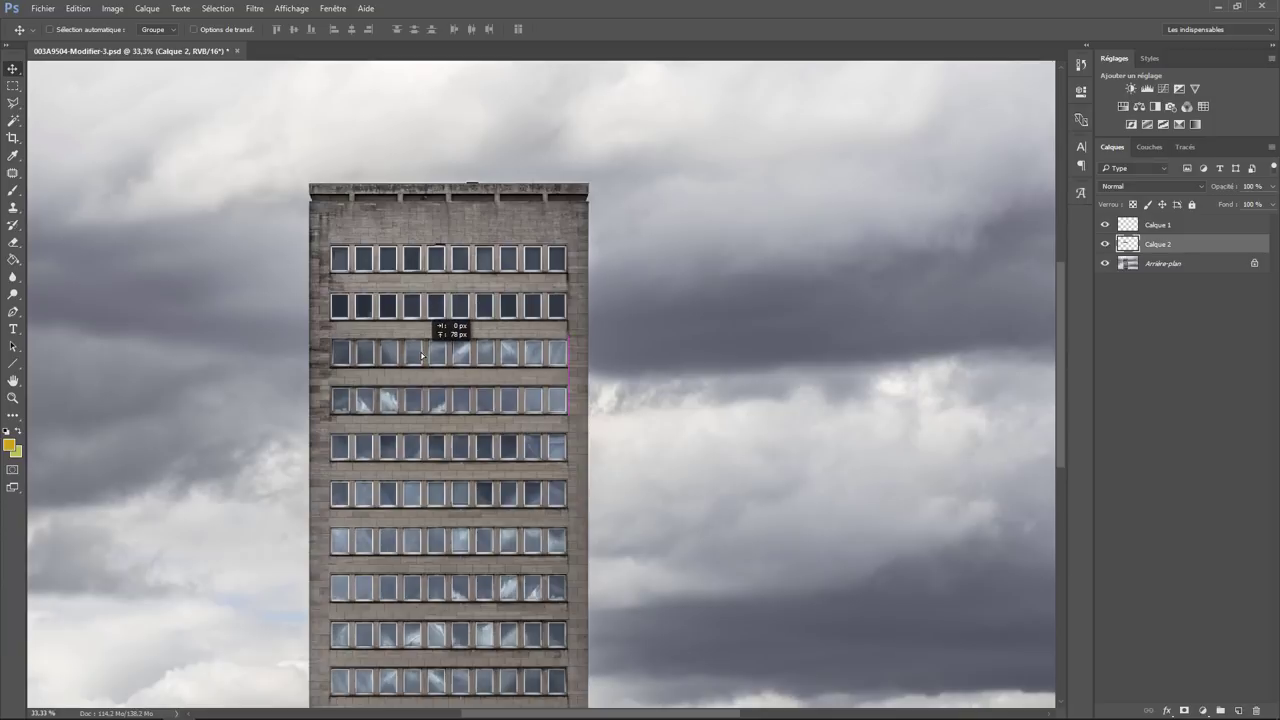
left_click_drag(420, 353, 421, 354)
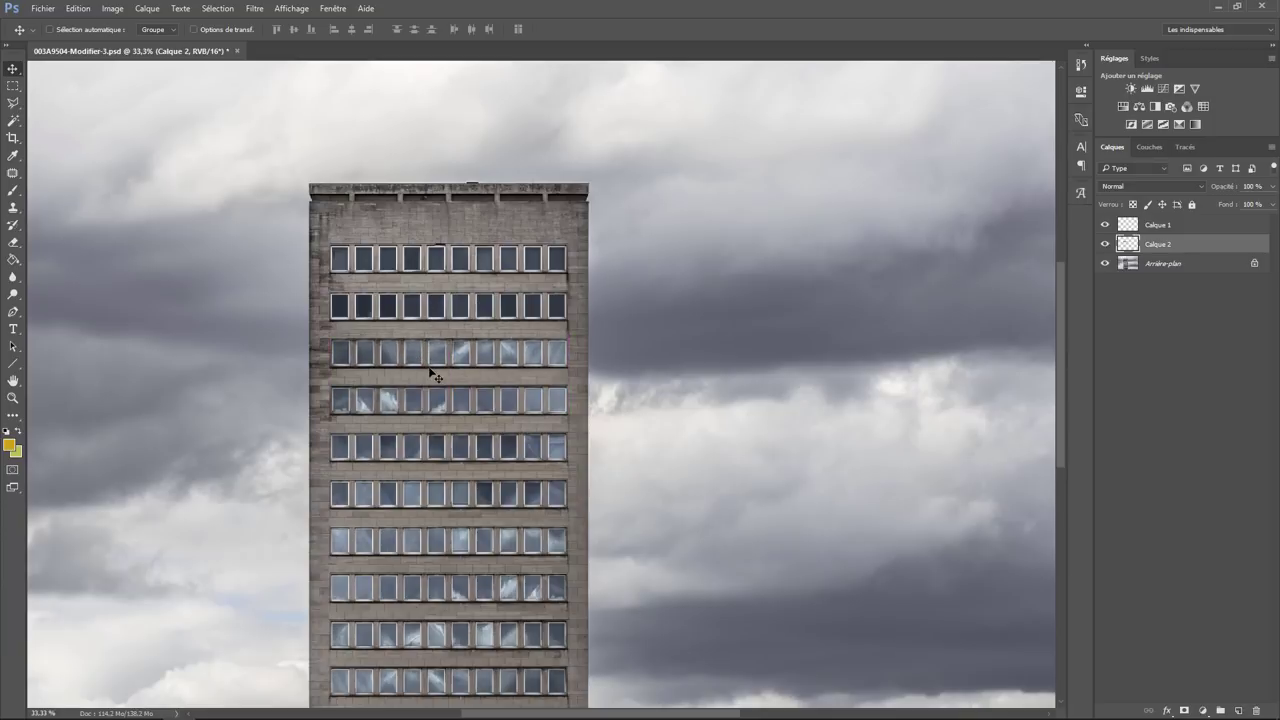
Step: Nudge the strip right and down with the arrow keys until its window frames line up
scroll(434, 375, "up", 1)
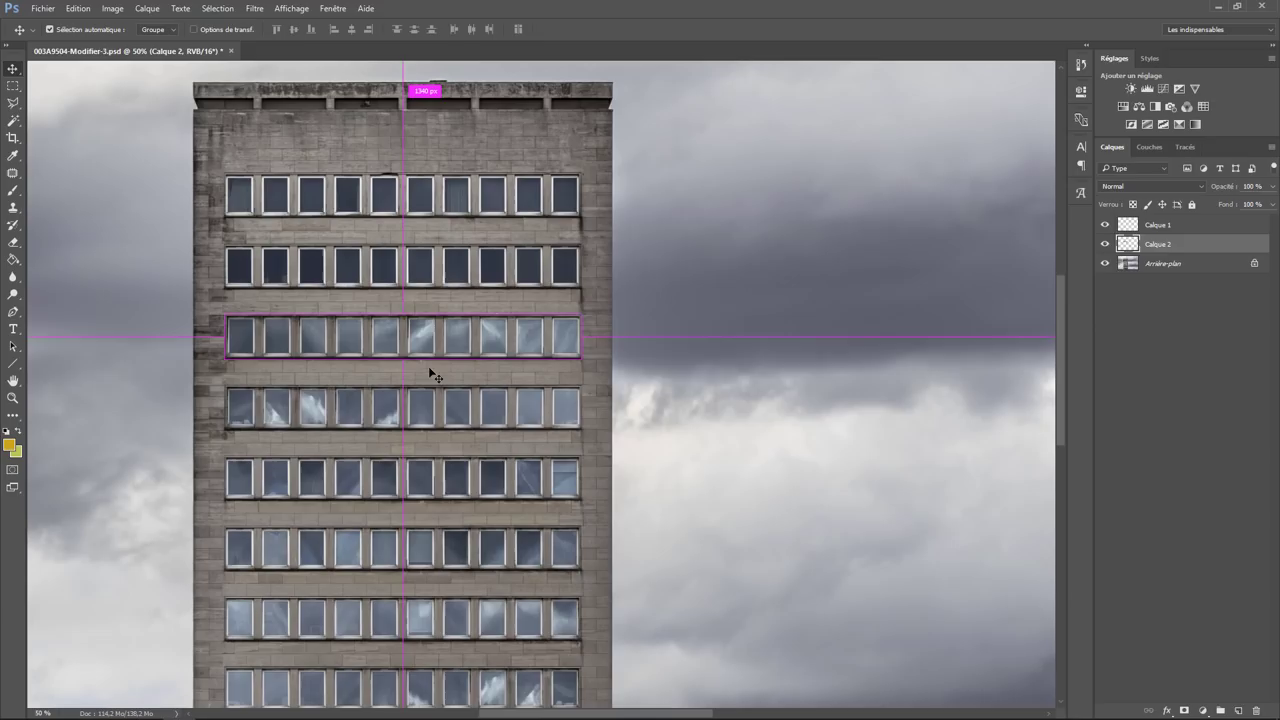
scroll(428, 374, "up", 1)
scroll(425, 373, "up", 1)
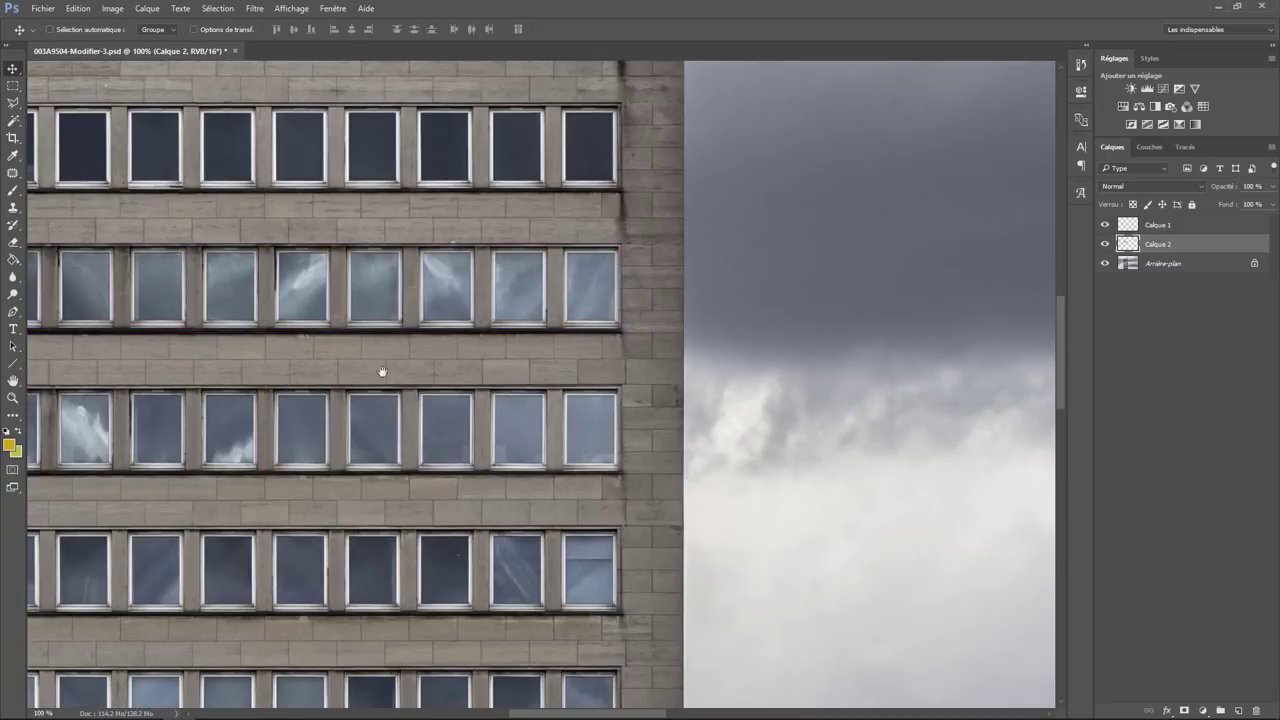
left_click_drag(380, 371, 681, 484)
scroll(678, 492, "up", 2)
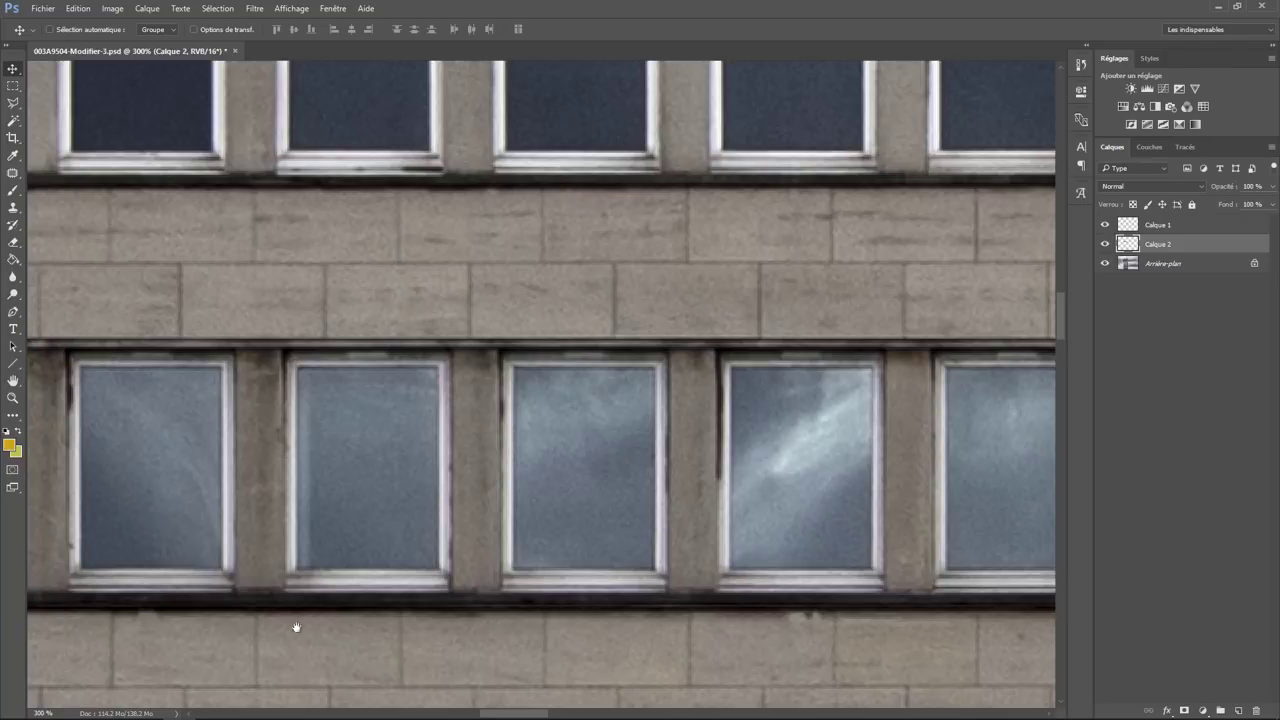
left_click_drag(296, 627, 531, 562)
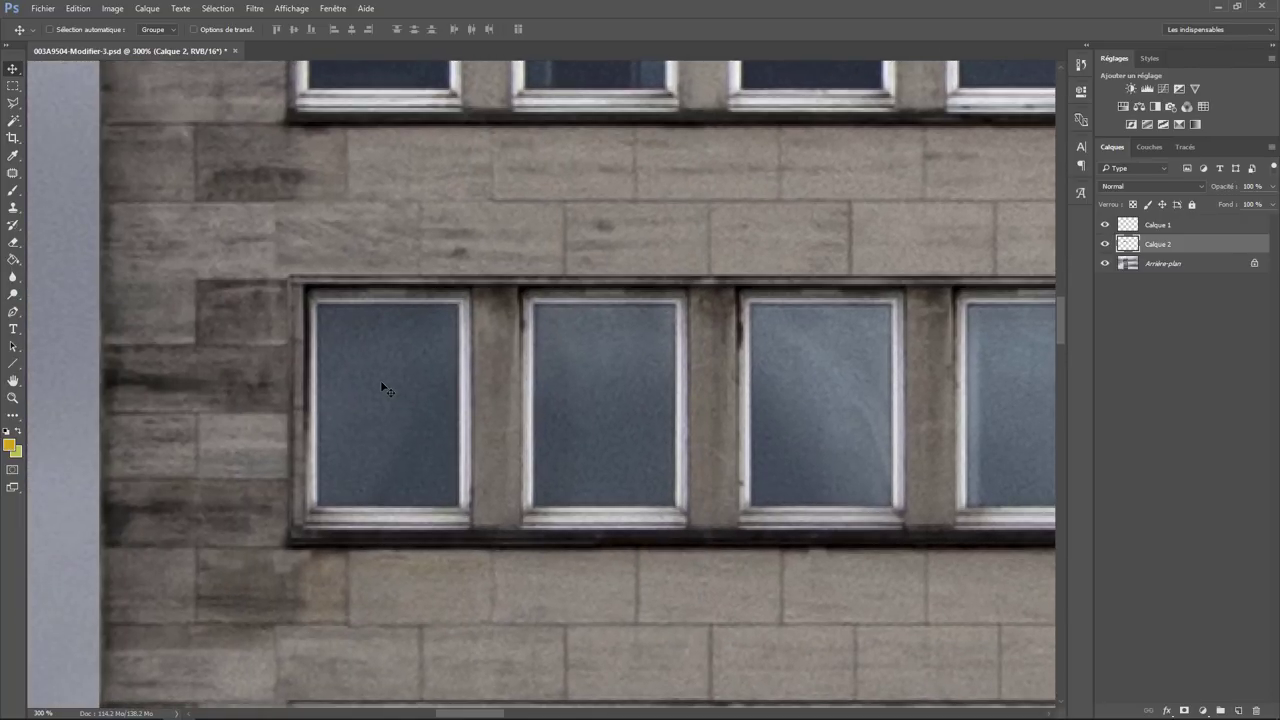
key("Right")
key("Right")
key("Right")
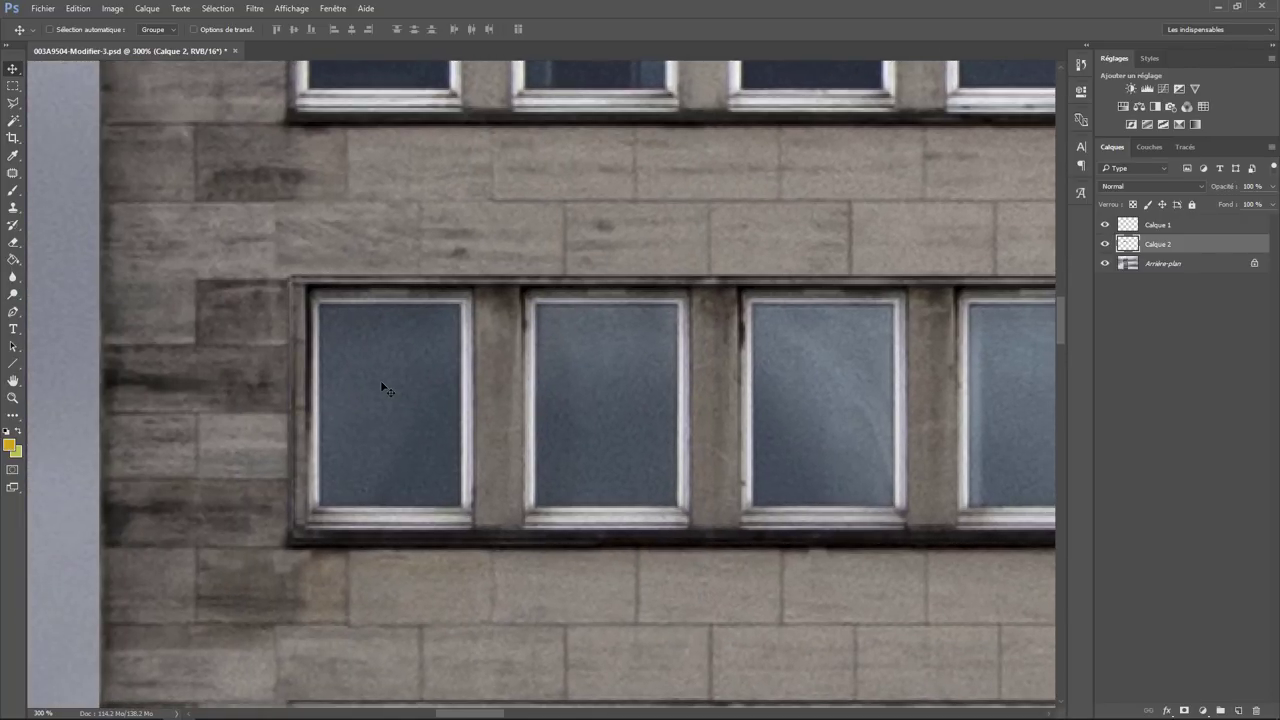
key("Down")
key("Right")
key("Right")
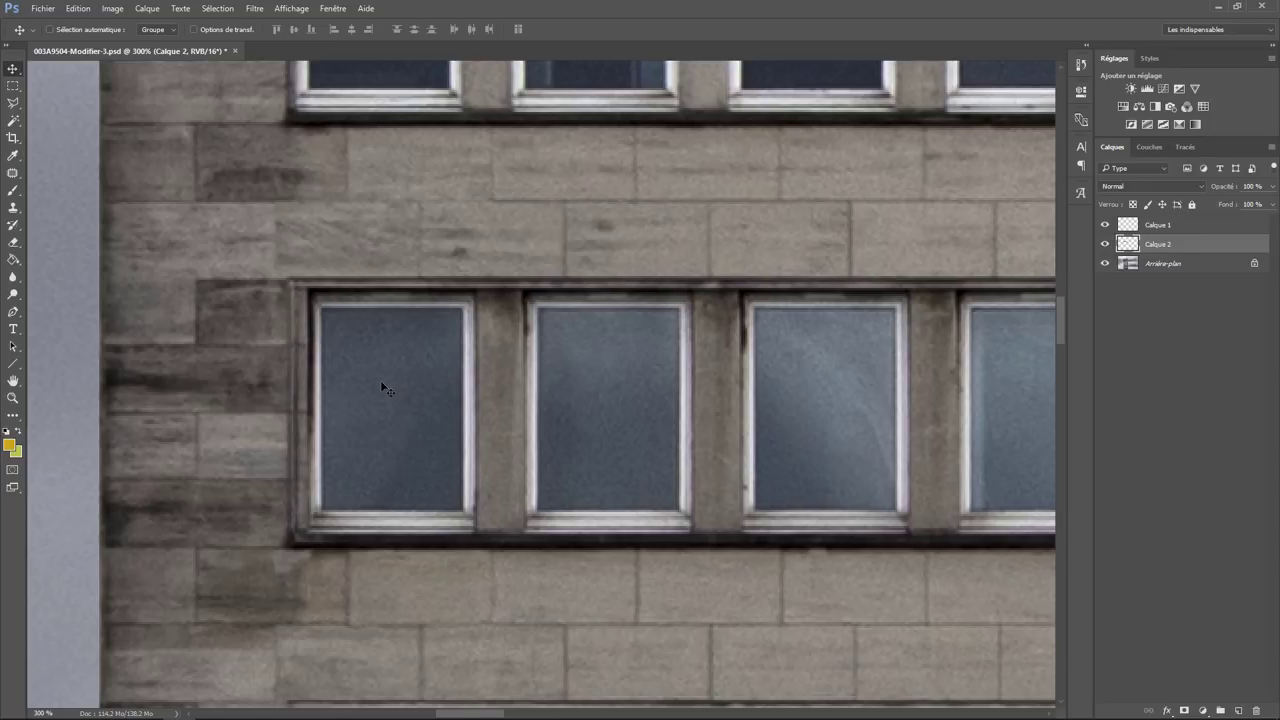
mouse_move(886, 423)
left_mouse_down()
mouse_move(166, 397)
mouse_move(843, 413)
mouse_move(155, 440)
left_mouse_up()
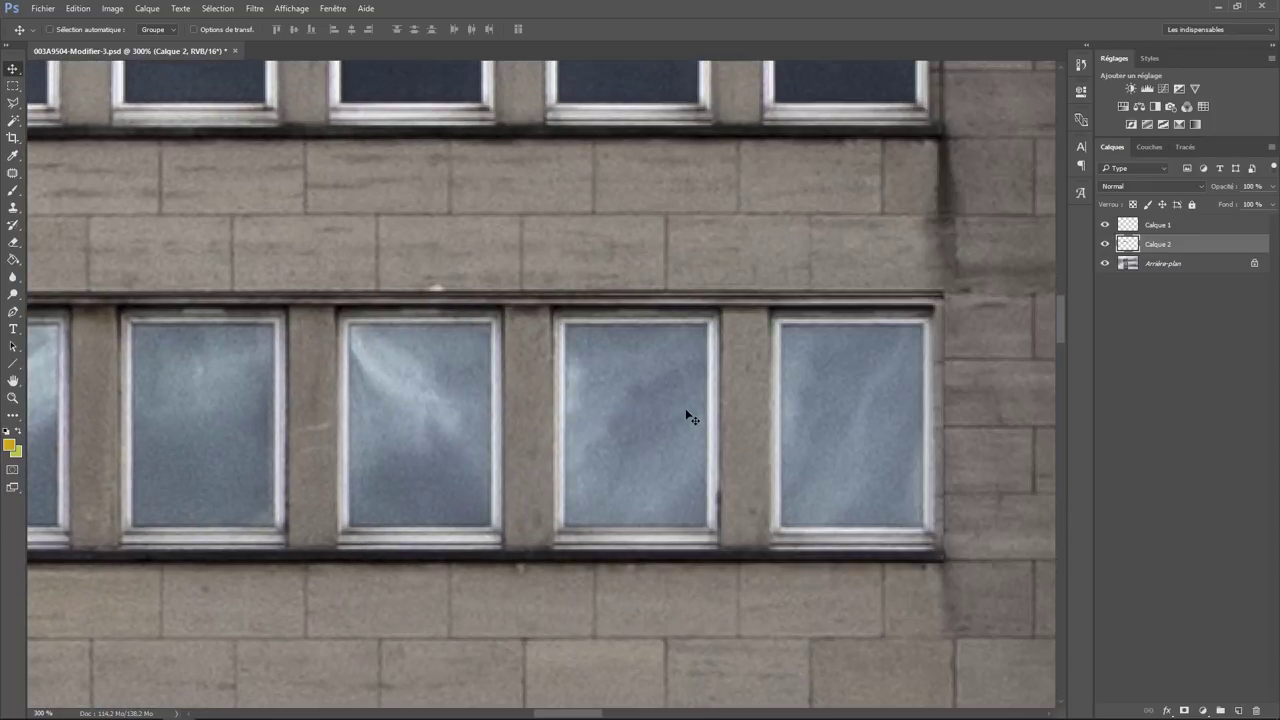
mouse_move(275, 412)
left_mouse_down()
mouse_move(971, 449)
mouse_move(62, 505)
mouse_move(702, 439)
left_mouse_up()
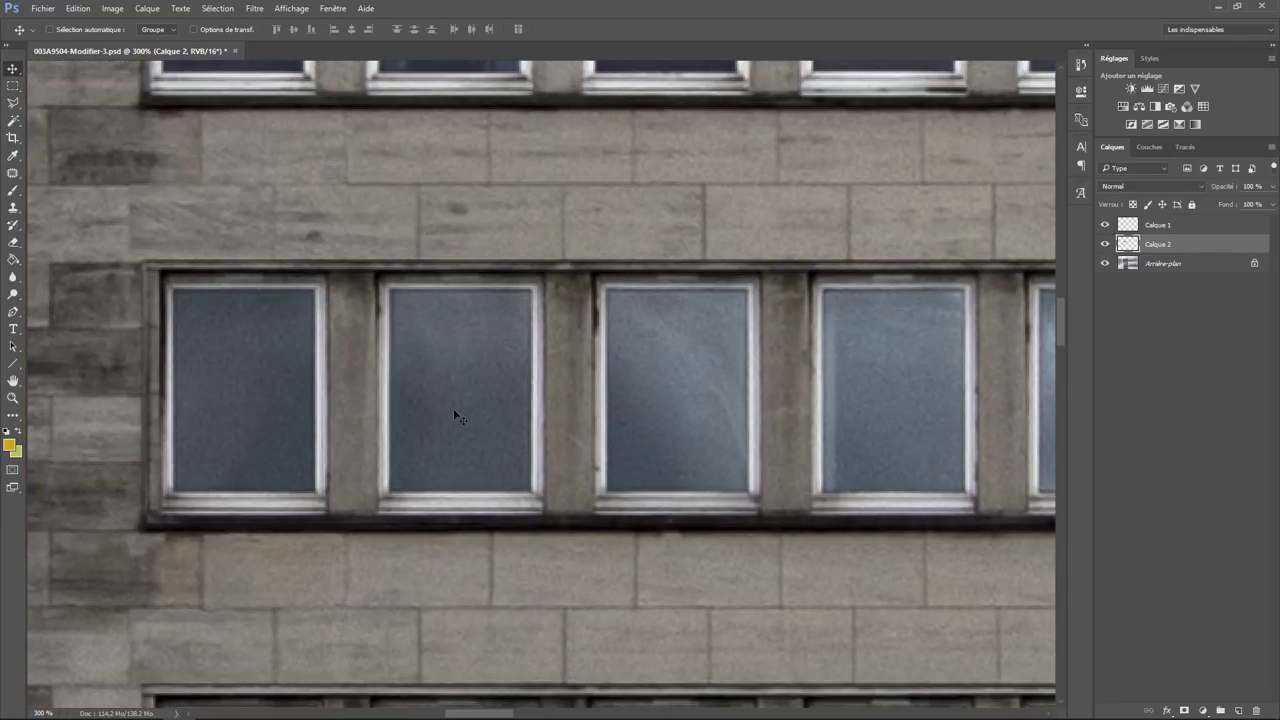
Step: Lasso a block of three windows near the tower's right edge
key("ctrl+minus")
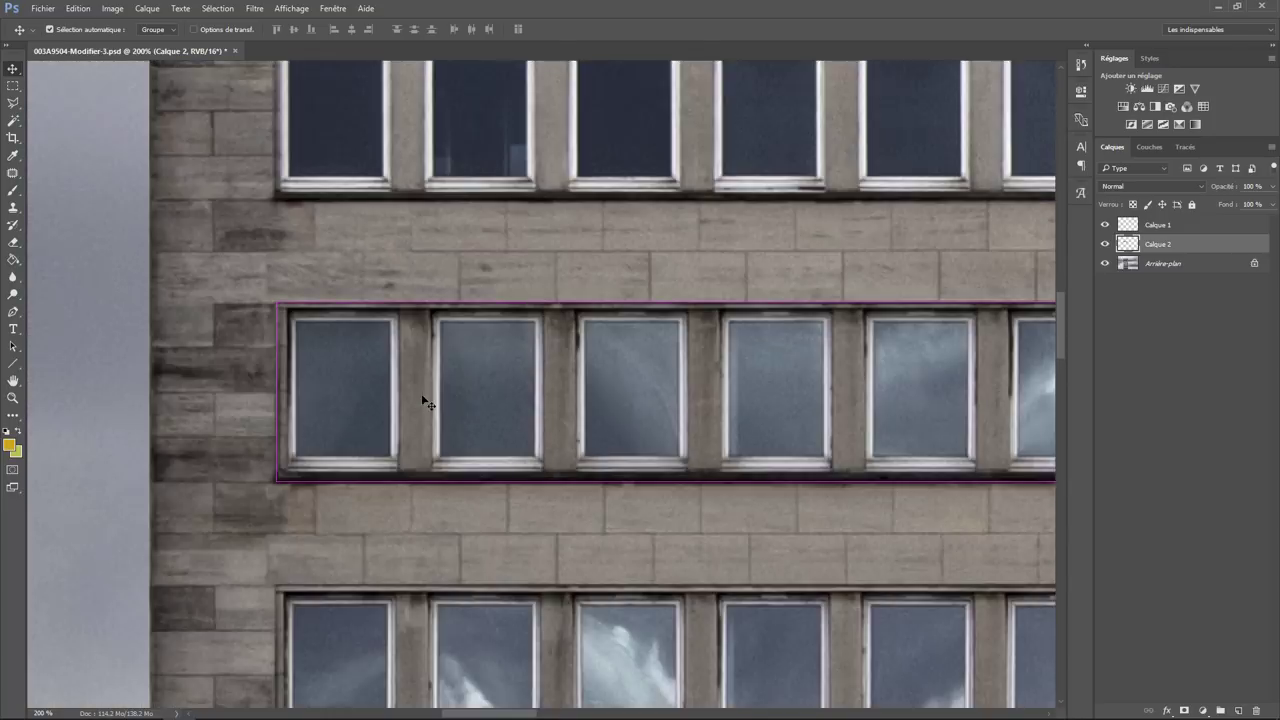
key("ctrl+minus")
key("ctrl+minus")
key("ctrl+minus")
key("ctrl+minus")
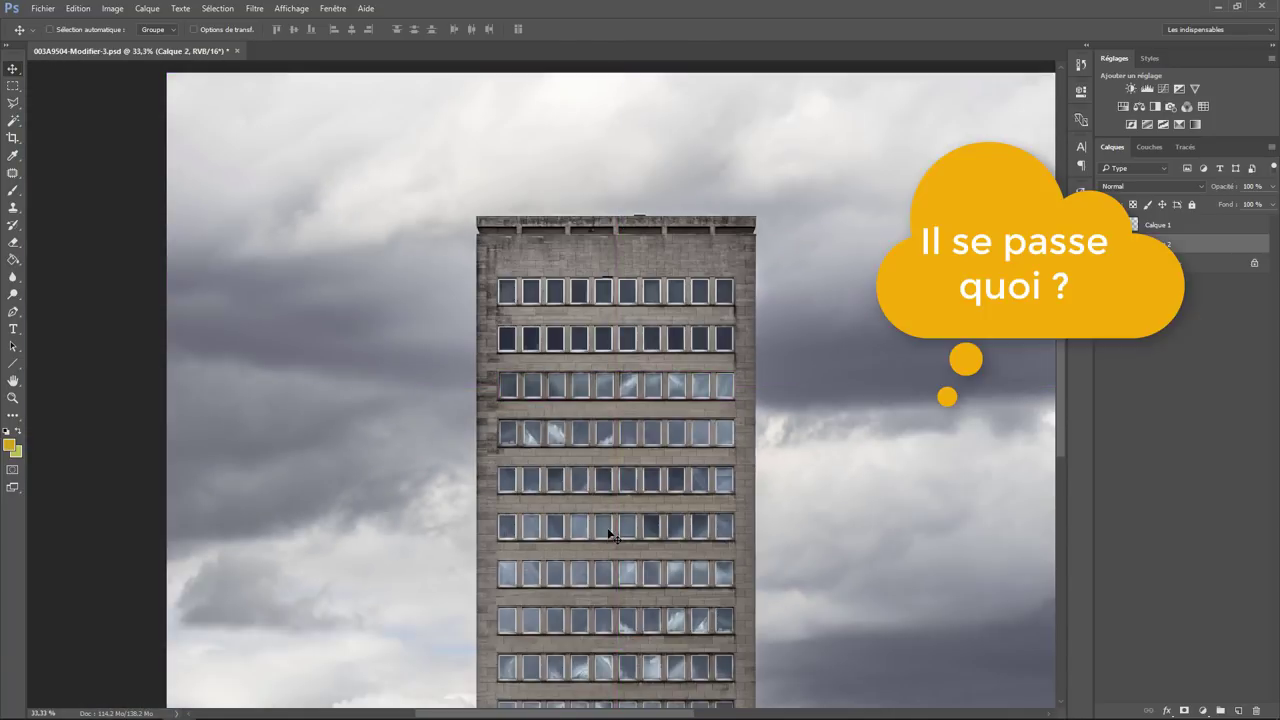
scroll(612, 535, "down", 5)
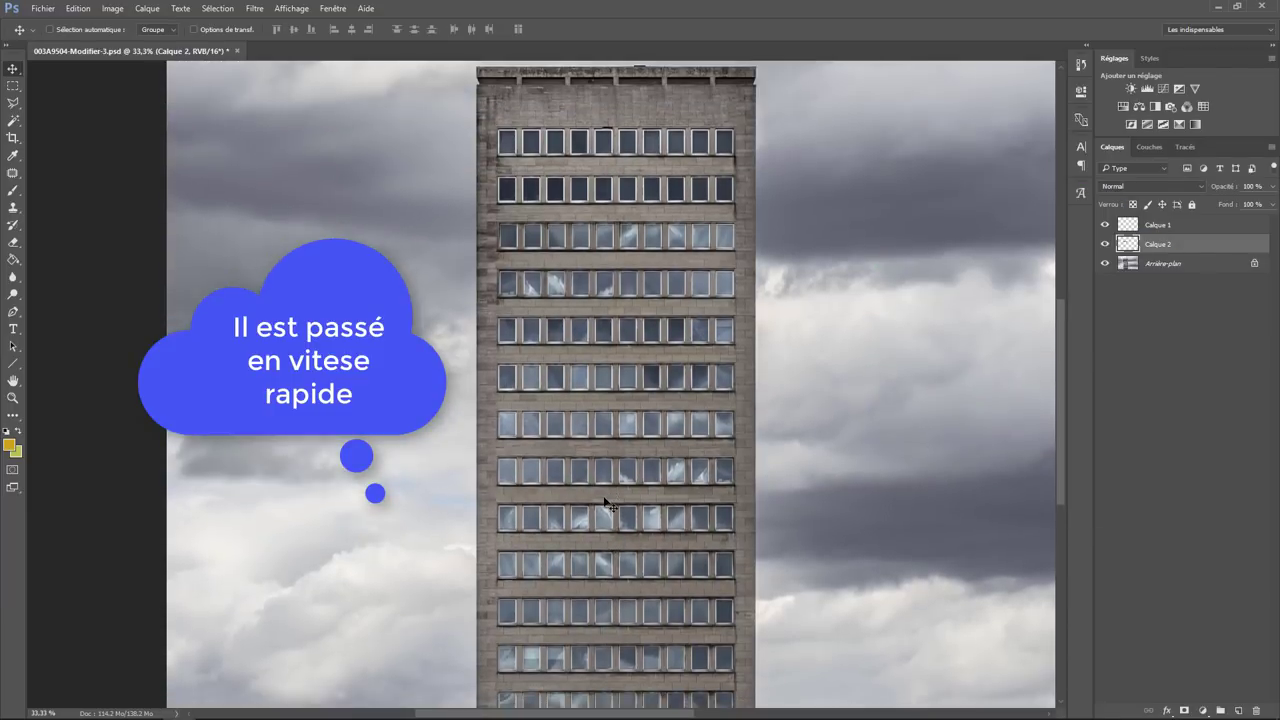
scroll(607, 495, "down", 2)
key("ctrl+plus")
key("ctrl+plus")
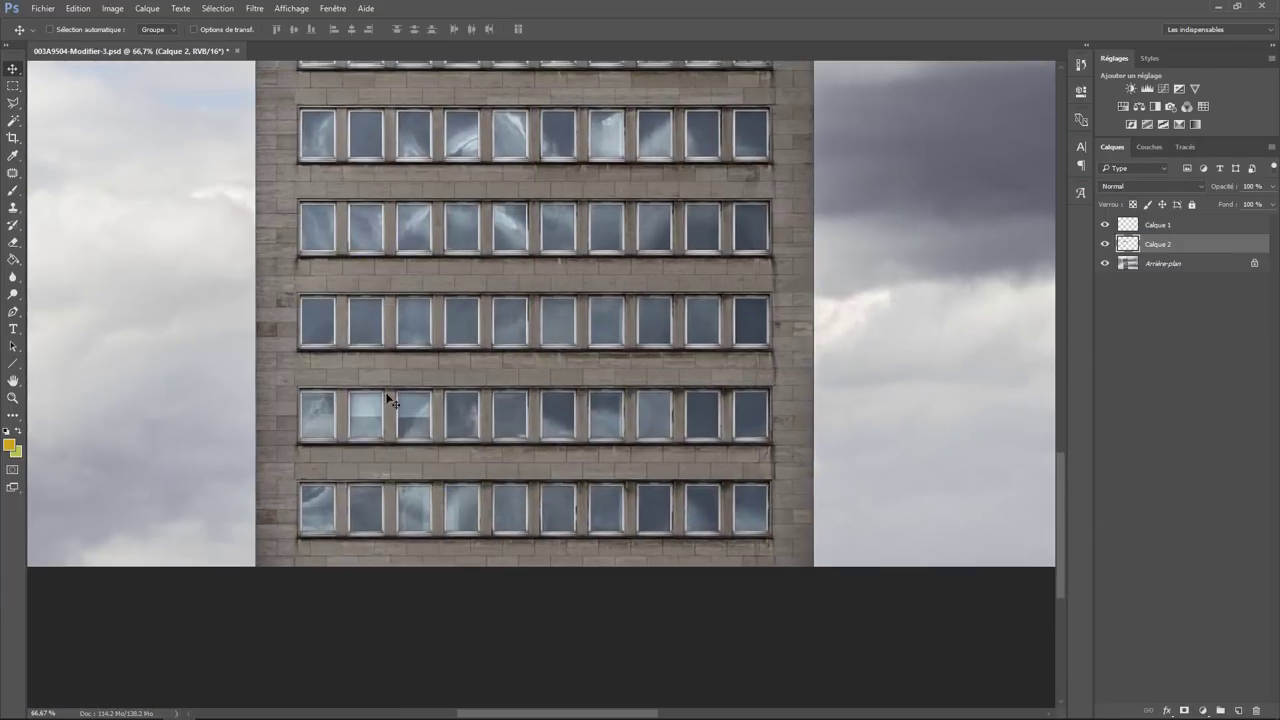
key("ctrl+plus")
key("ctrl+plus")
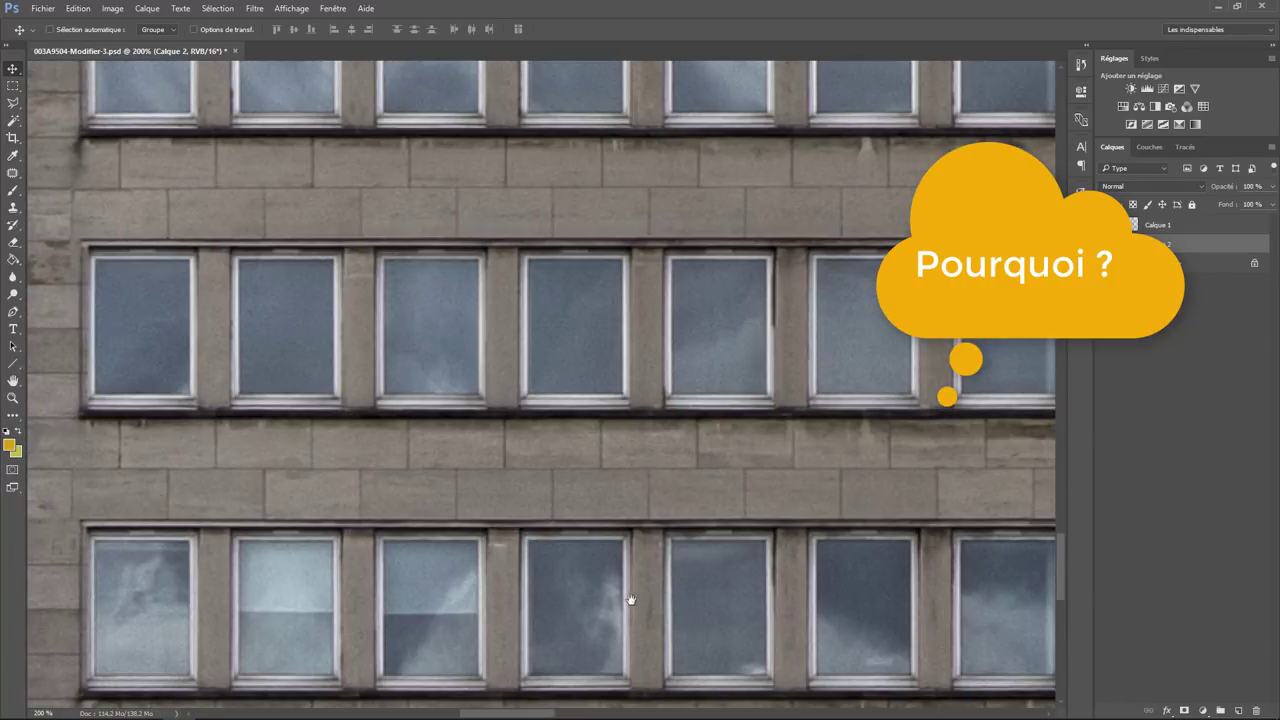
key("l")
mouse_move(85, 245)
left_mouse_down()
mouse_move(465, 251)
mouse_move(56, 417)
left_mouse_up()
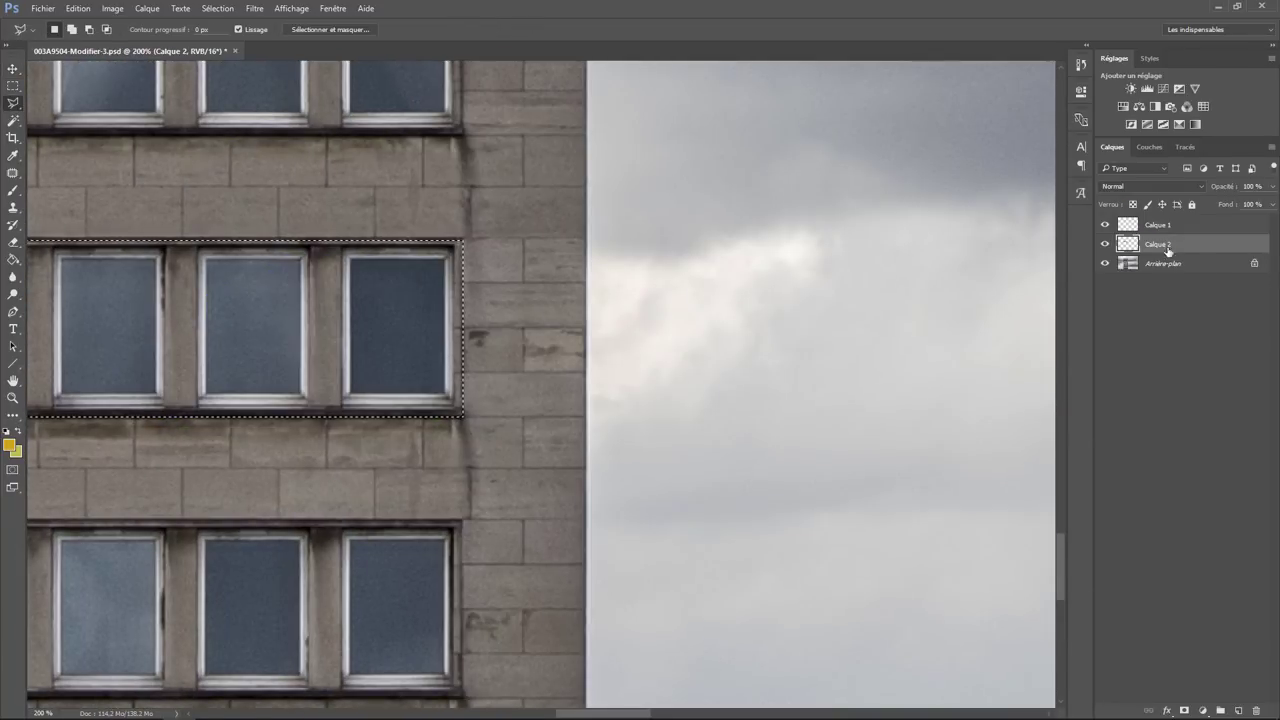
Step: Copy the selected windows and the lassoed lower window row onto new layers Calque 3 and Calque 4
right_click(280, 255)
left_click(364, 414)
left_click(1150, 283)
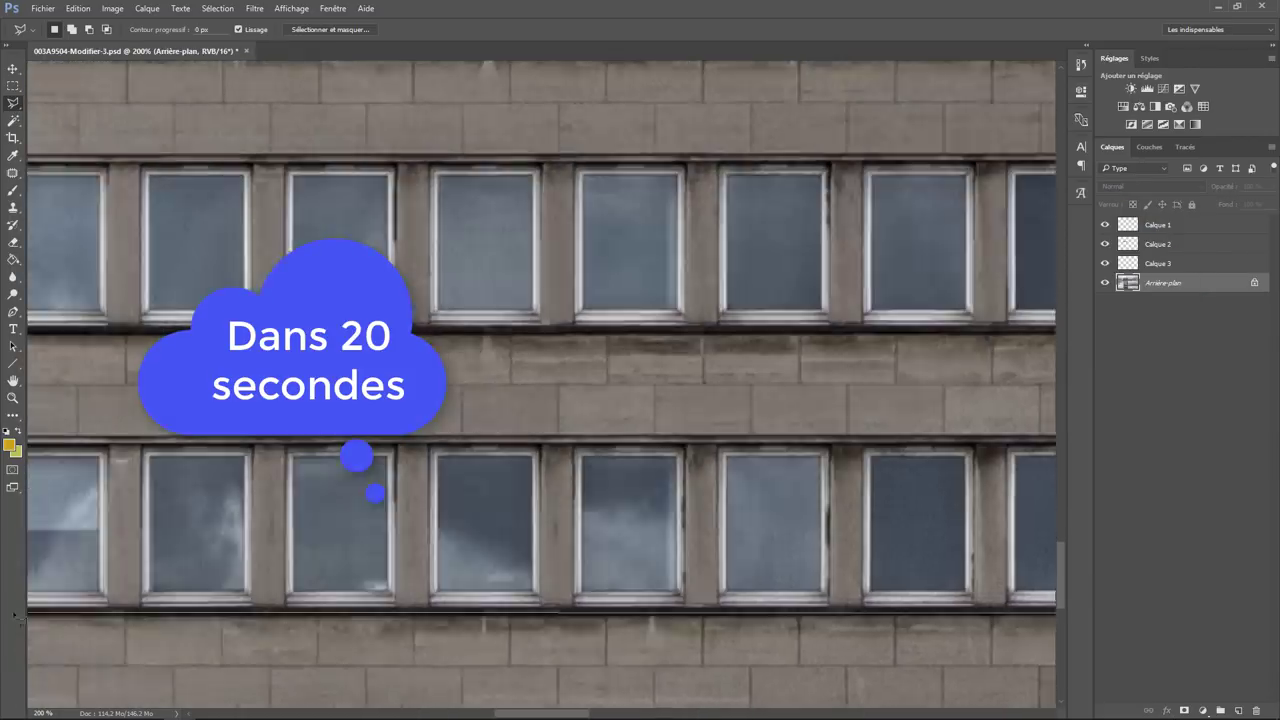
mouse_move(1050, 612)
left_mouse_down()
mouse_move(92, 610)
mouse_move(90, 436)
left_mouse_up()
right_click(452, 258)
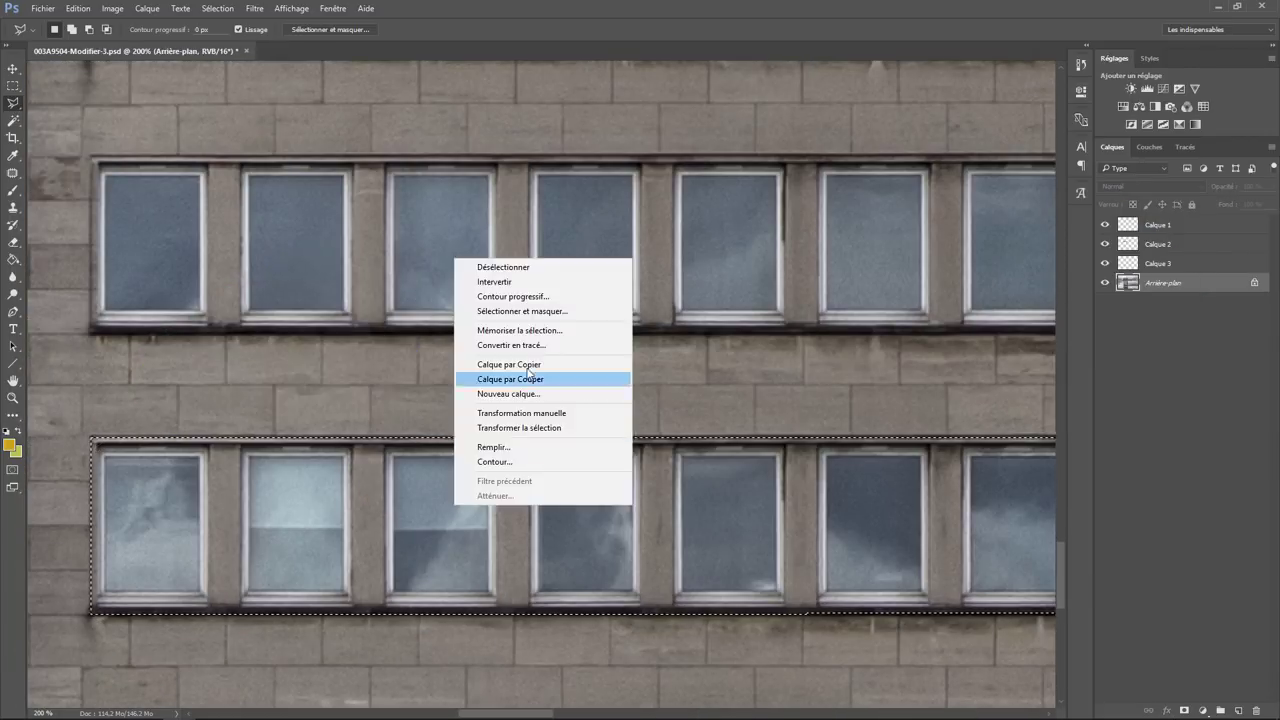
left_click(525, 369)
Step: Flip the copied window row horizontally with Symétrie axe horizontal
left_click(78, 8)
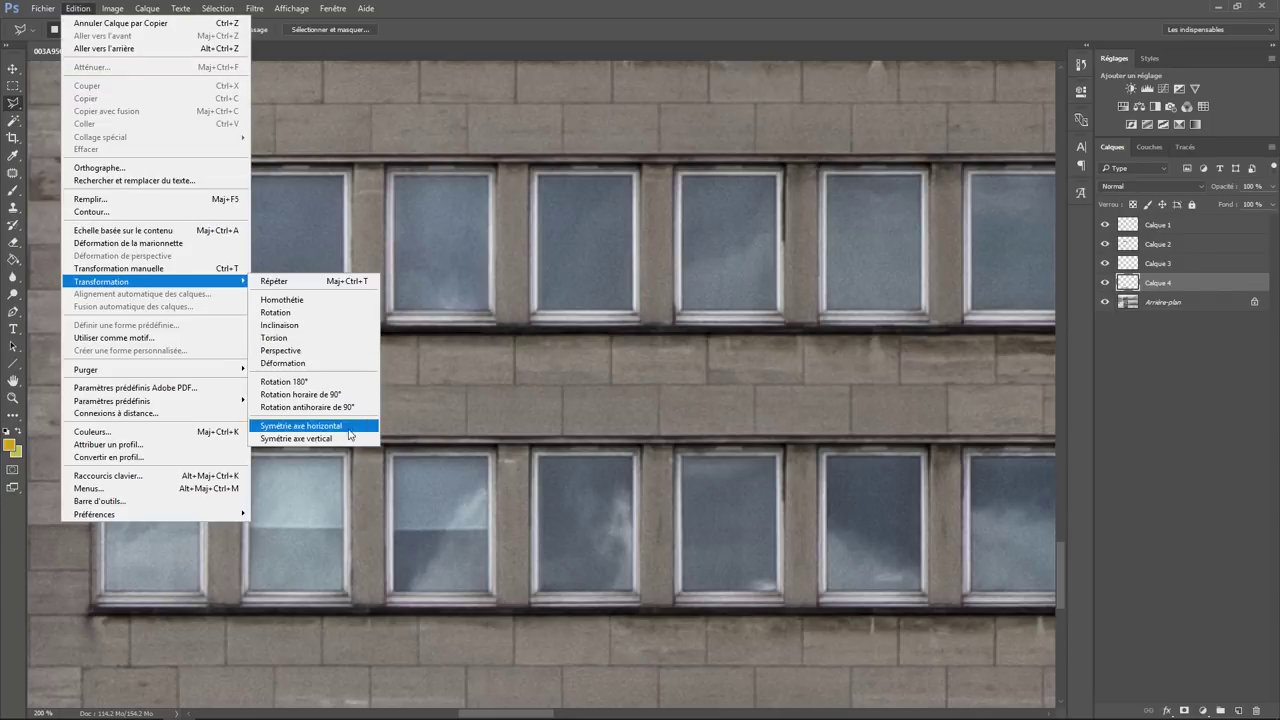
left_click(300, 425)
left_click(1157, 263)
left_click(78, 8)
left_click(300, 425)
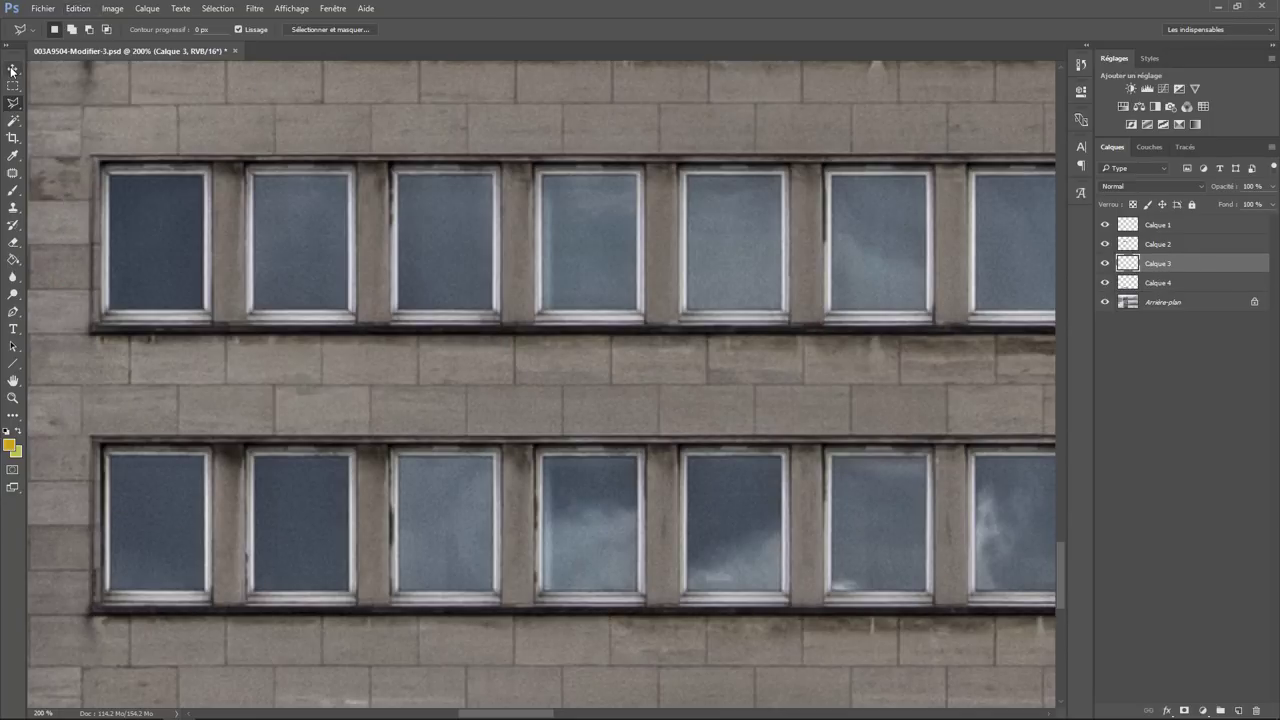
Step: Move the Calque 3 and Calque 4 reflections onto the tower's window rows
key("v")
key("ctrl+minus")
key("ctrl+minus")
key("ctrl+minus")
key("ctrl+minus")
key("ctrl+minus")
left_click_drag(217, 492, 450, 600)
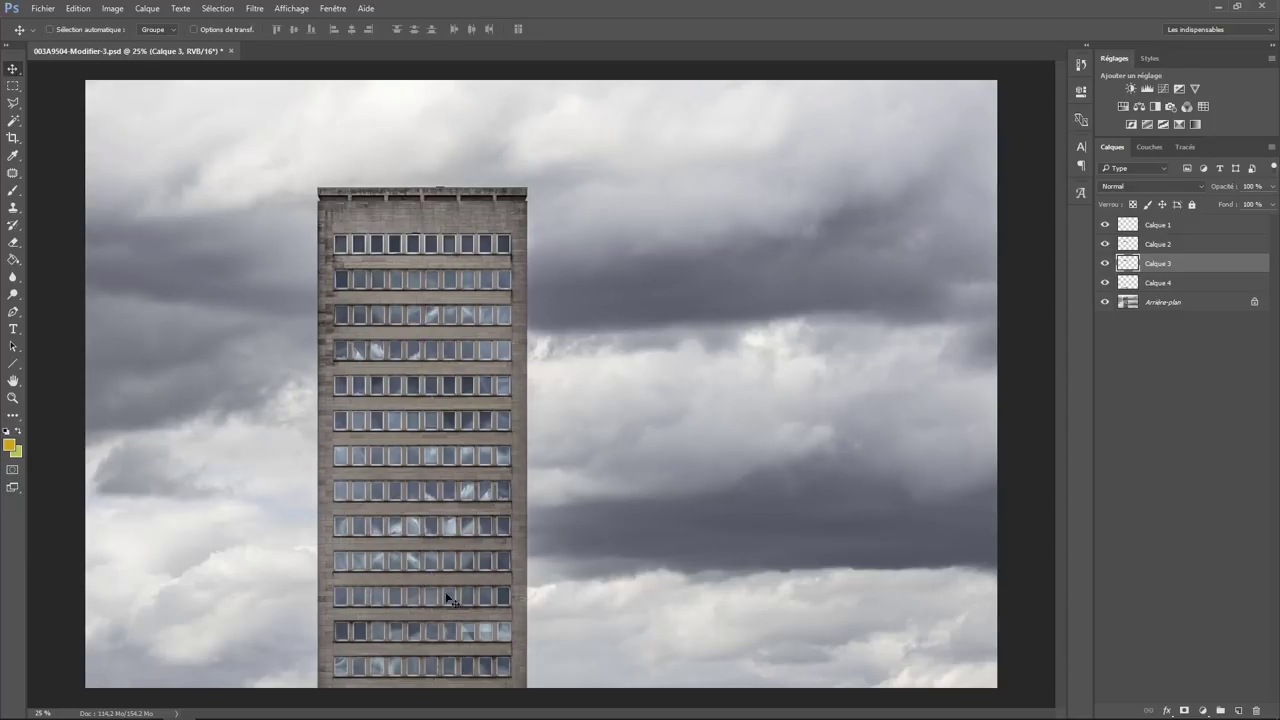
left_click(1162, 285)
left_click_drag(443, 360, 434, 257)
key("ctrl+1")
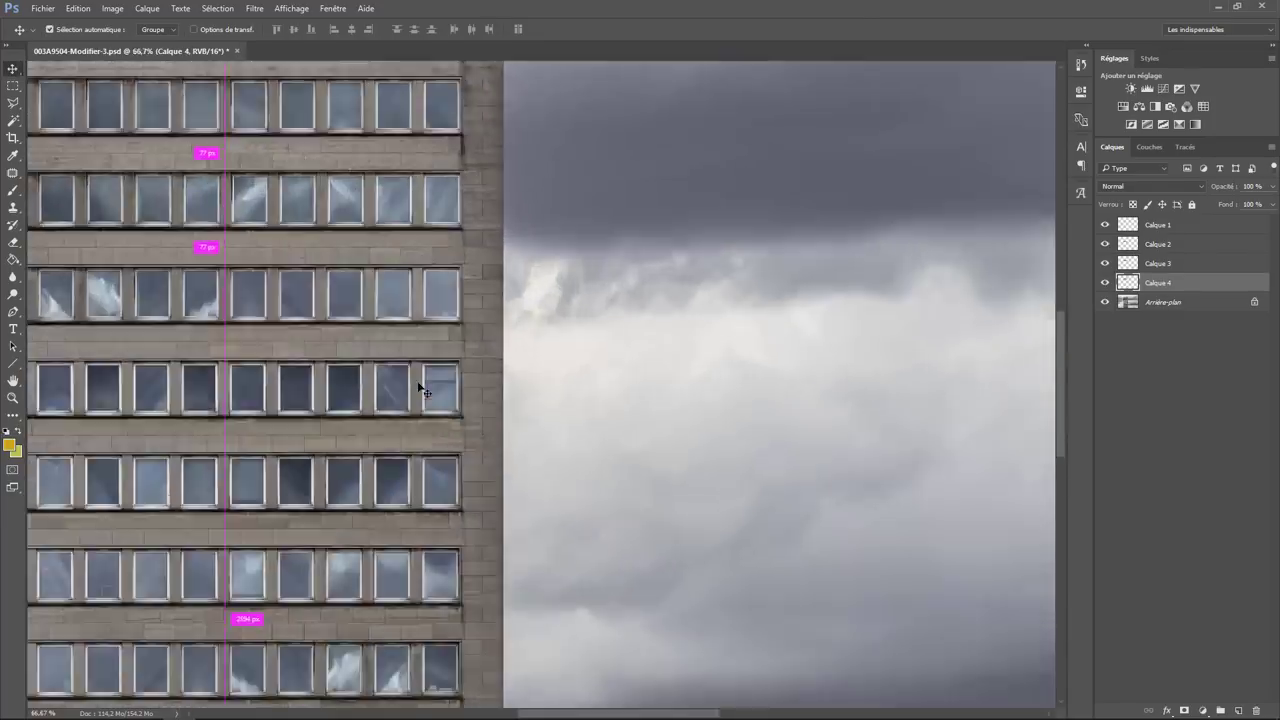
left_click_drag(420, 380, 654, 400)
Step: Align Calque 3 precisely on the tower's second window row
key("ctrl+plus")
key("ctrl+plus")
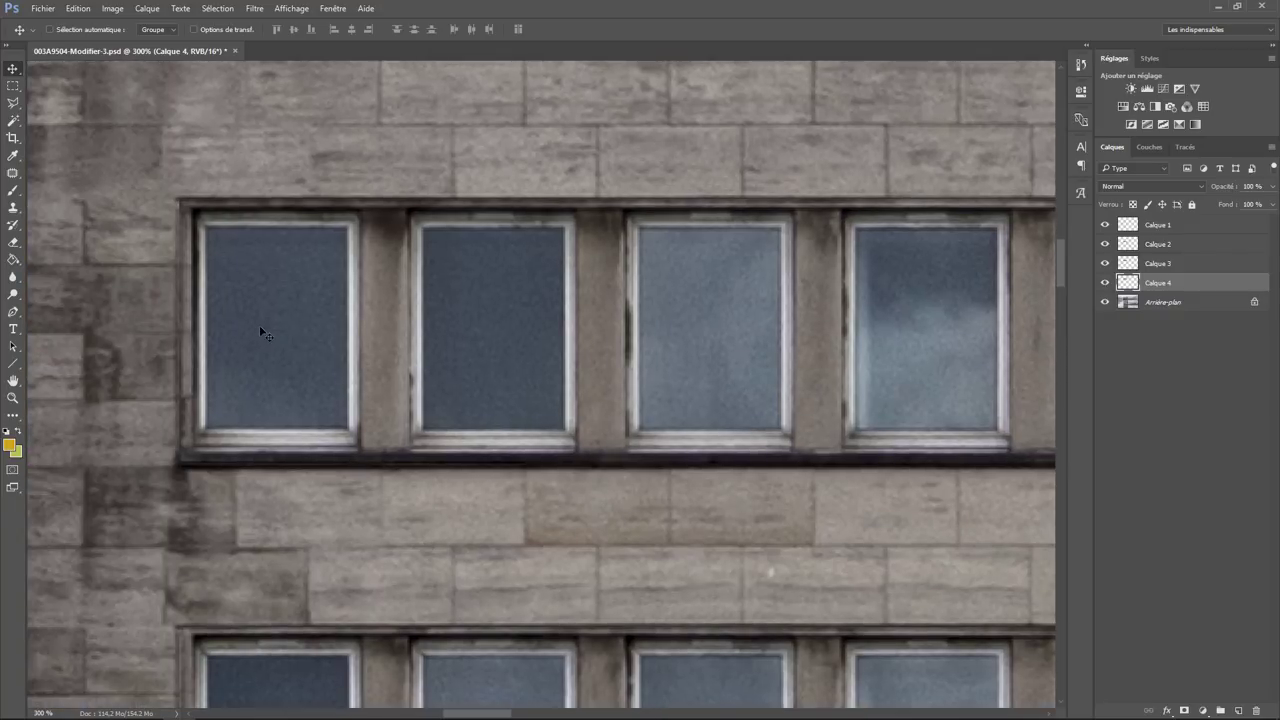
right_click(530, 622)
left_click(560, 628)
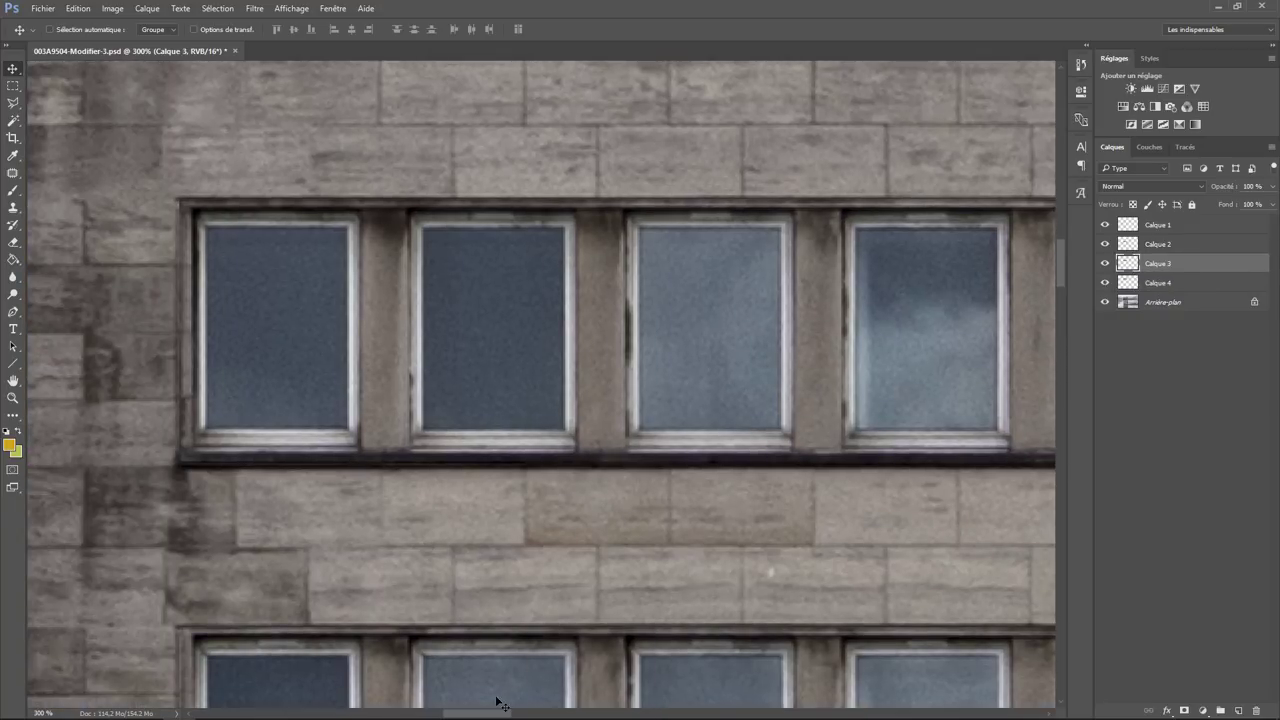
mouse_move(497, 606)
left_mouse_down()
mouse_move(415, 246)
mouse_move(629, 466)
mouse_move(695, 465)
left_mouse_up()
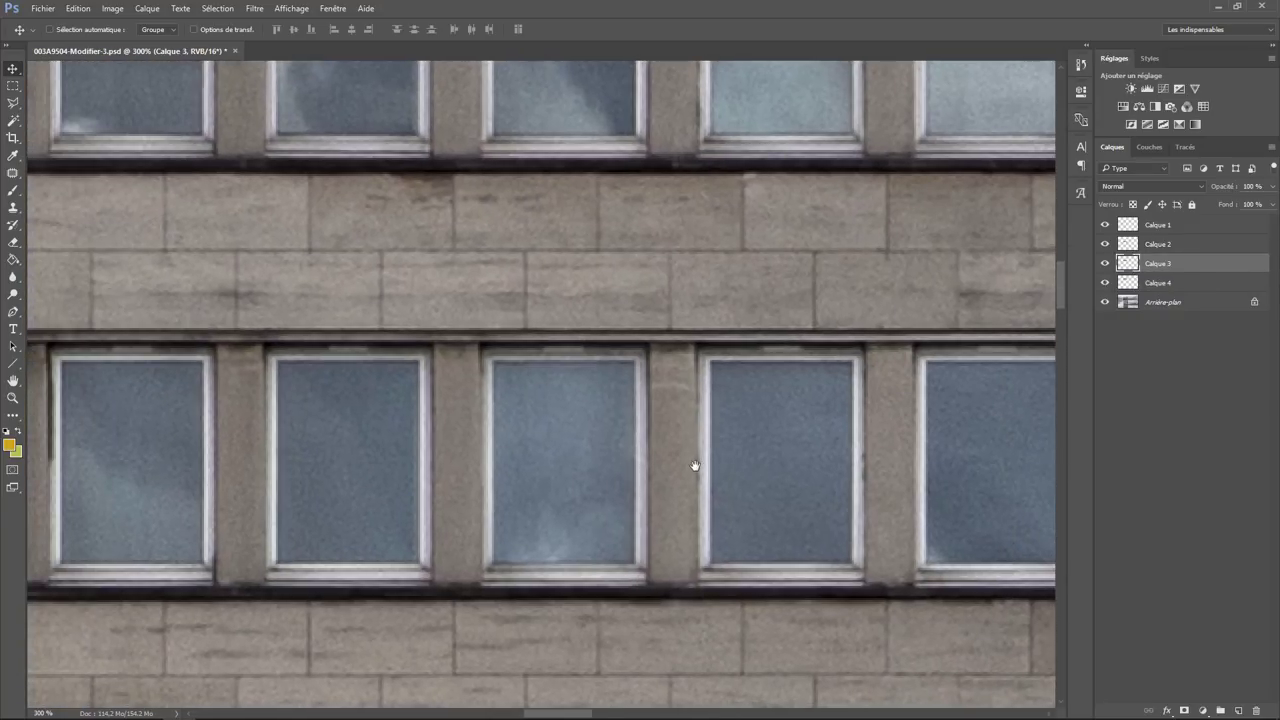
key("ctrl+minus")
key("ctrl+minus")
key("ctrl+minus")
key("ctrl+minus")
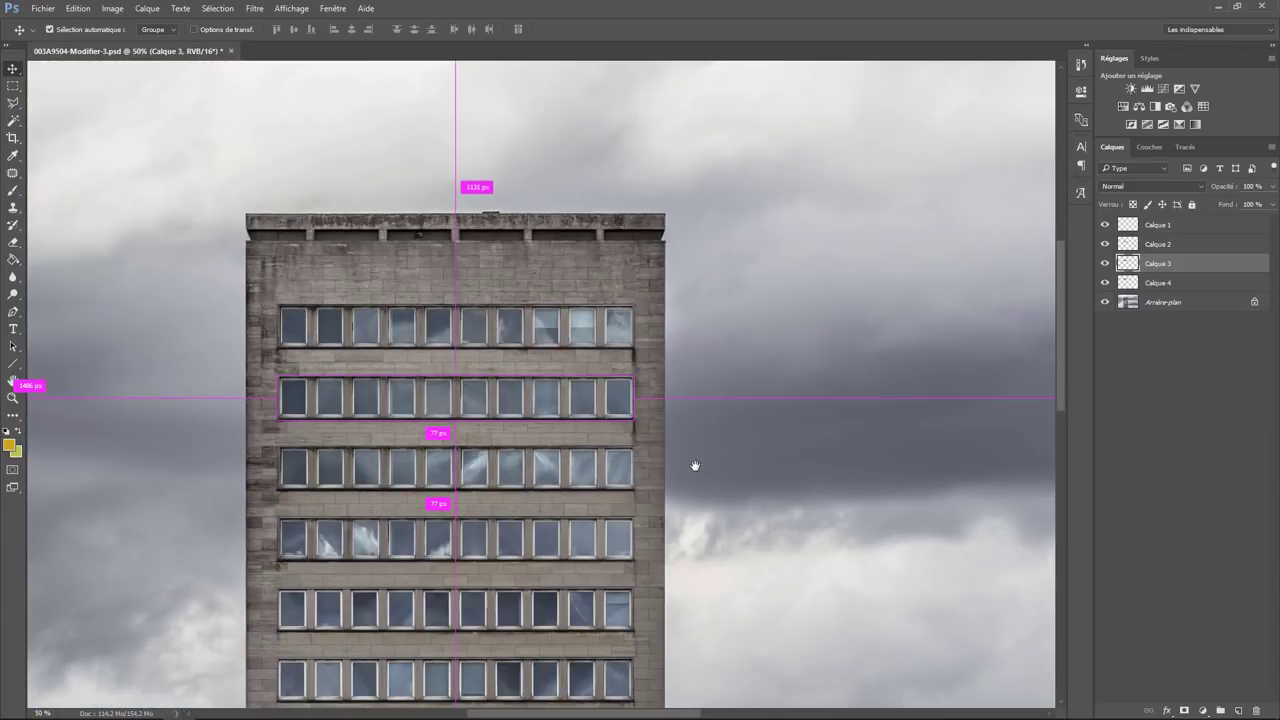
key("ctrl+minus")
key("ctrl+minus")
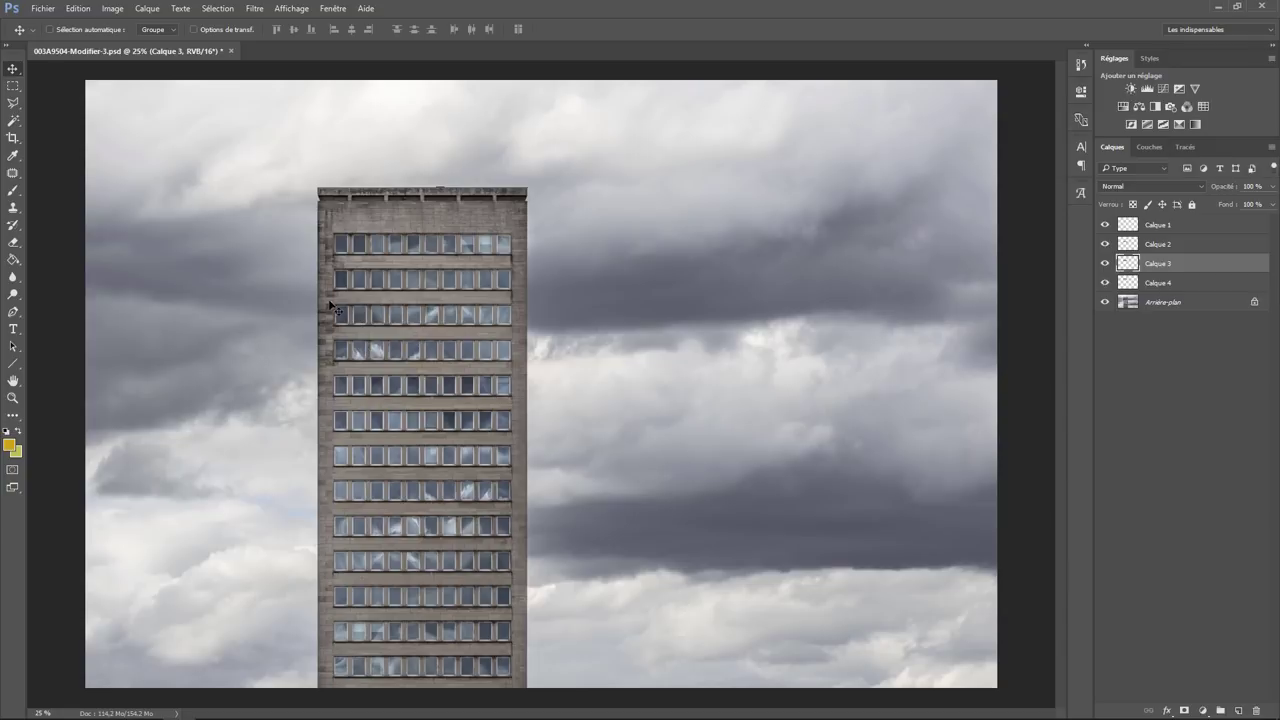
Step: Quit Photoshop and answer Oui to save the tower PSD
left_click(231, 51)
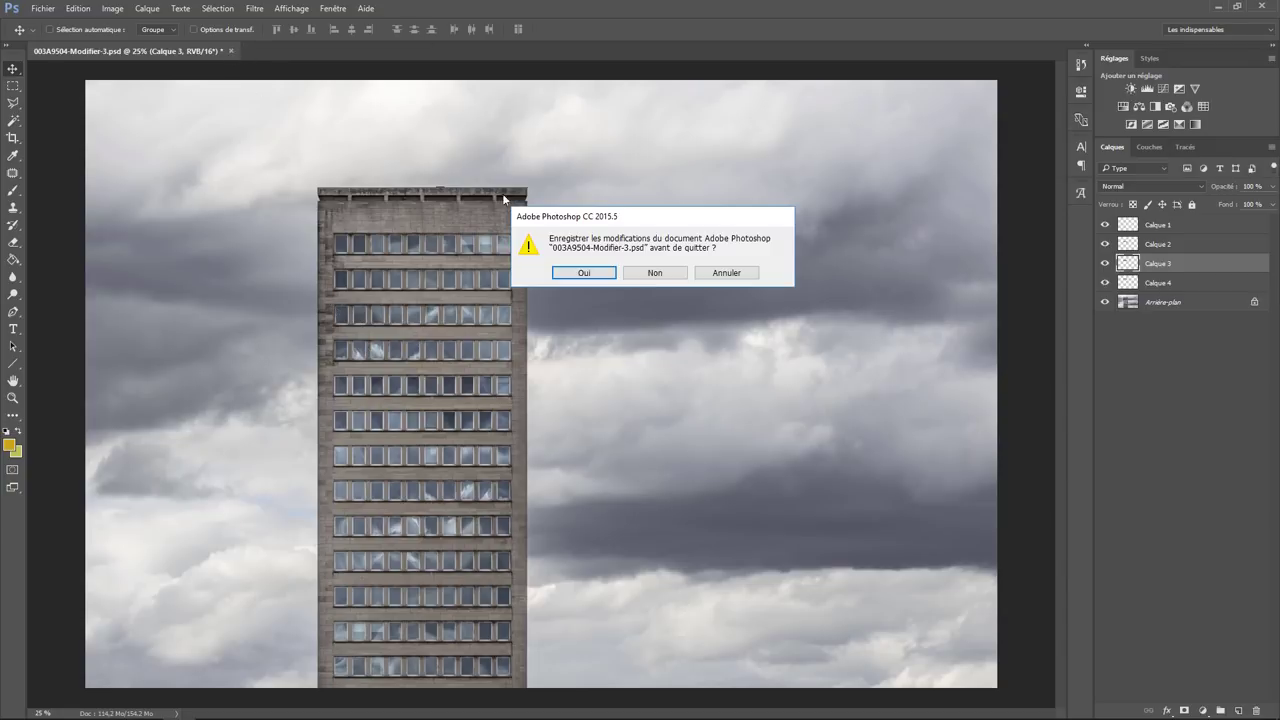
left_click(594, 273)
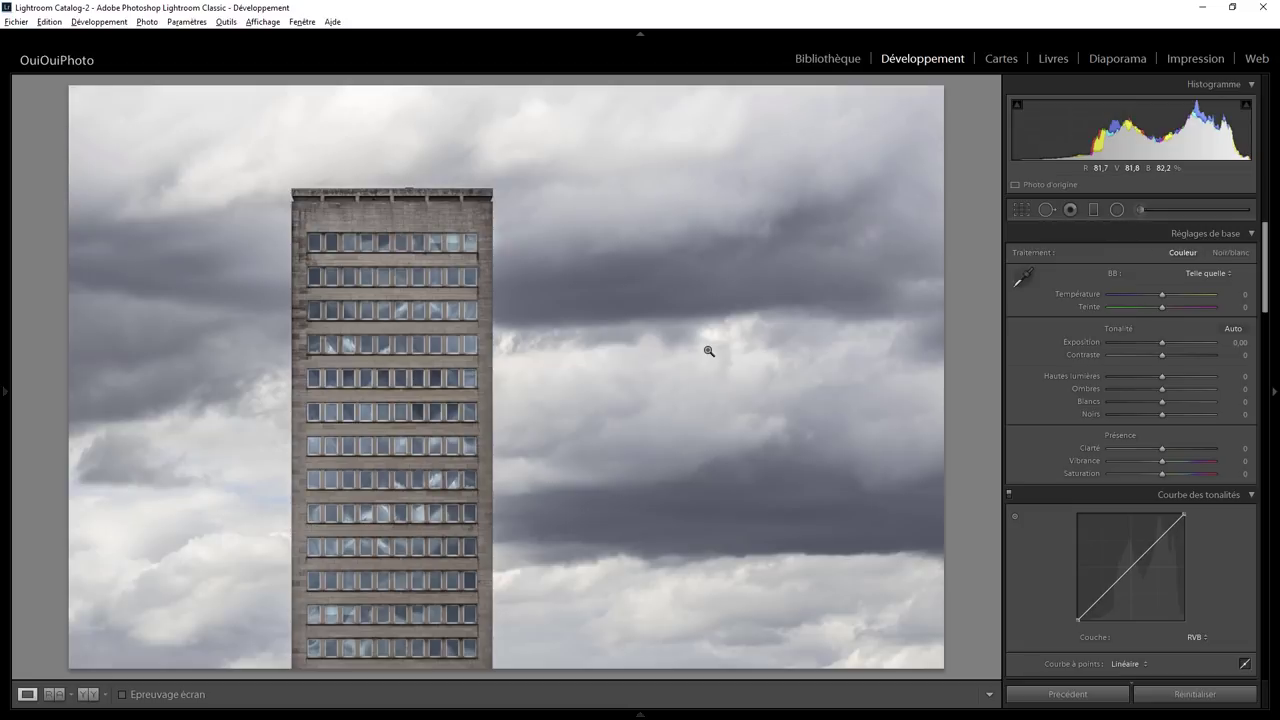
Step: Raise the Clarté slider in Réglages de base to +45
left_click_drag(1160, 446, 1184, 450)
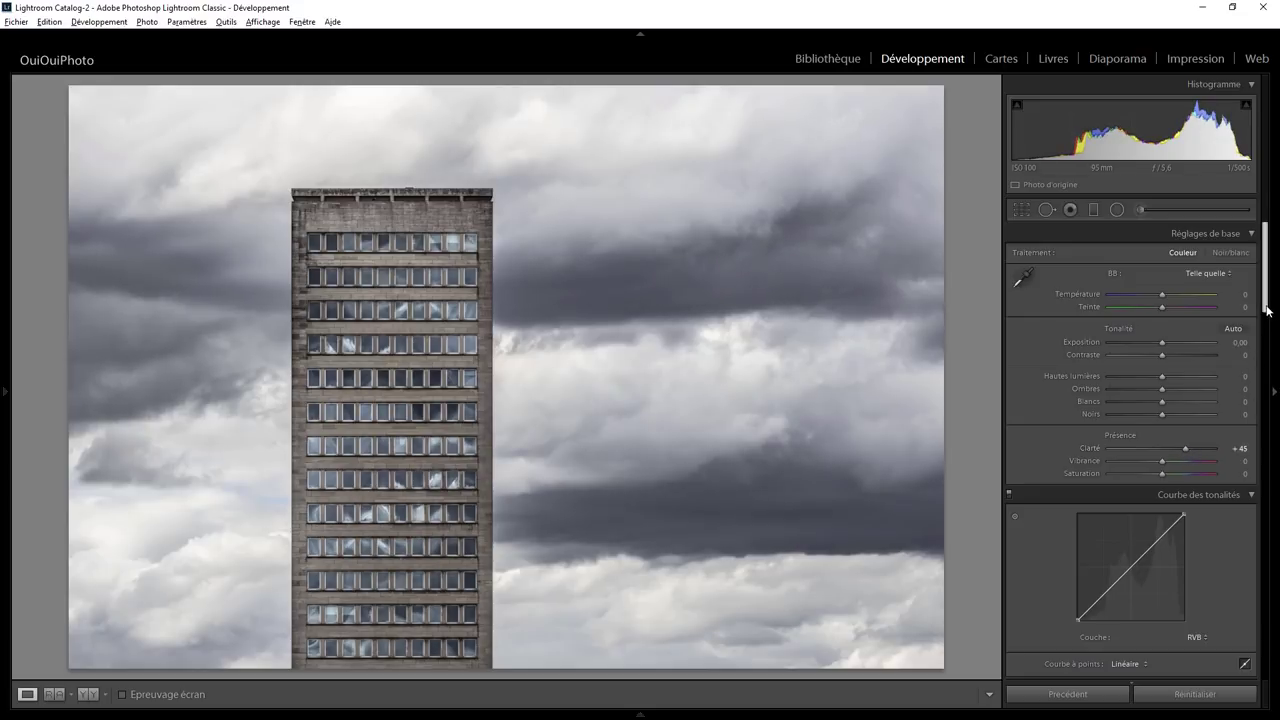
left_click_drag(1266, 310, 1266, 366)
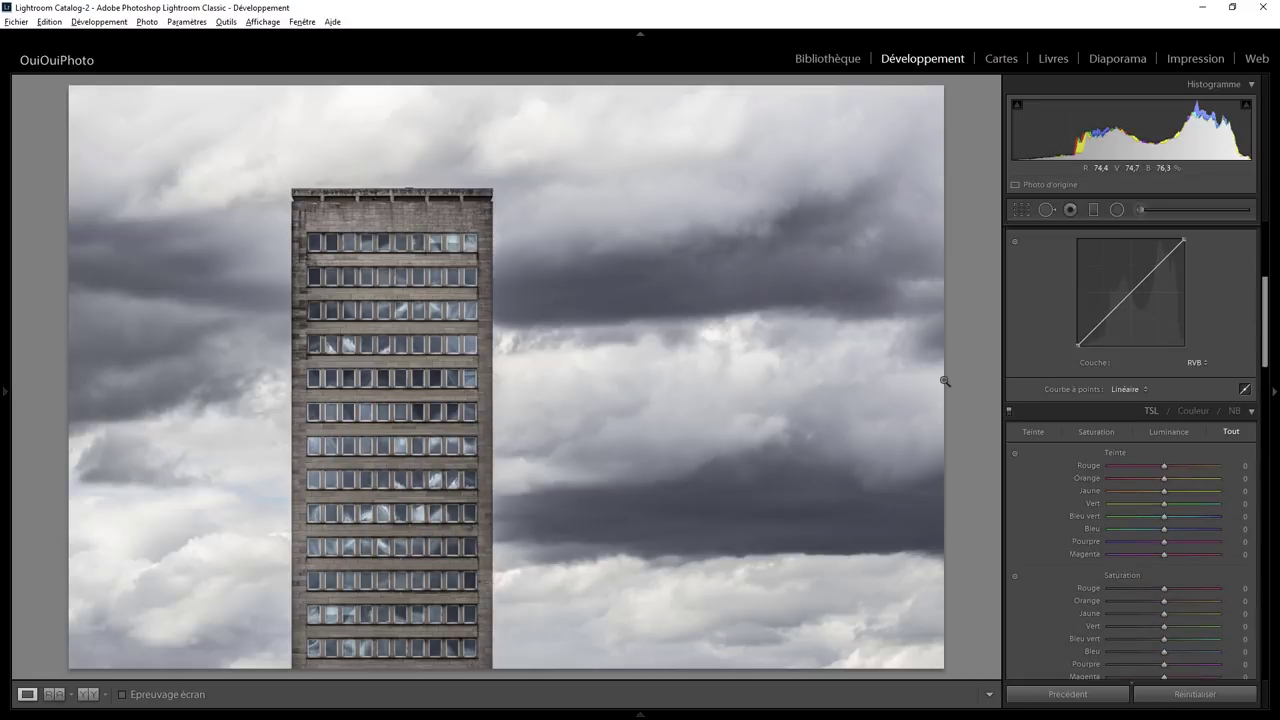
left_click_drag(1265, 345, 1265, 268)
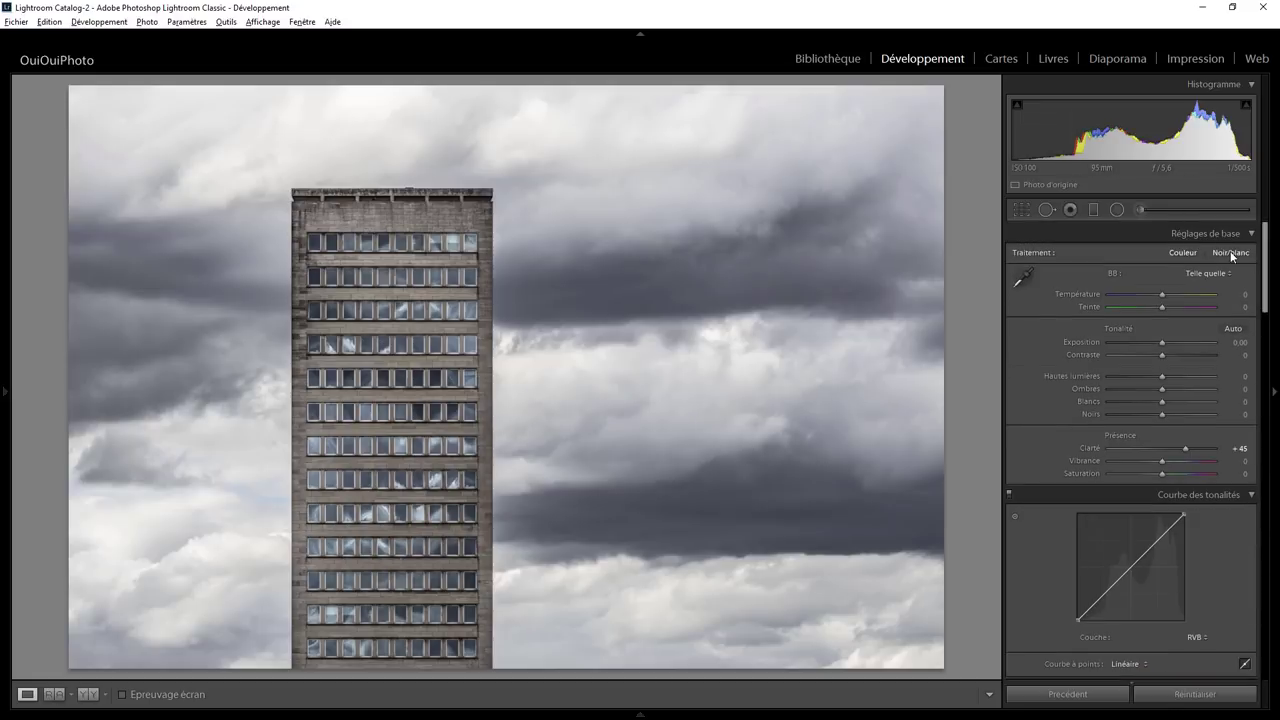
Step: Start an Adjustment Brush with Whites 87 and paint down the building's windows
left_click(1138, 209)
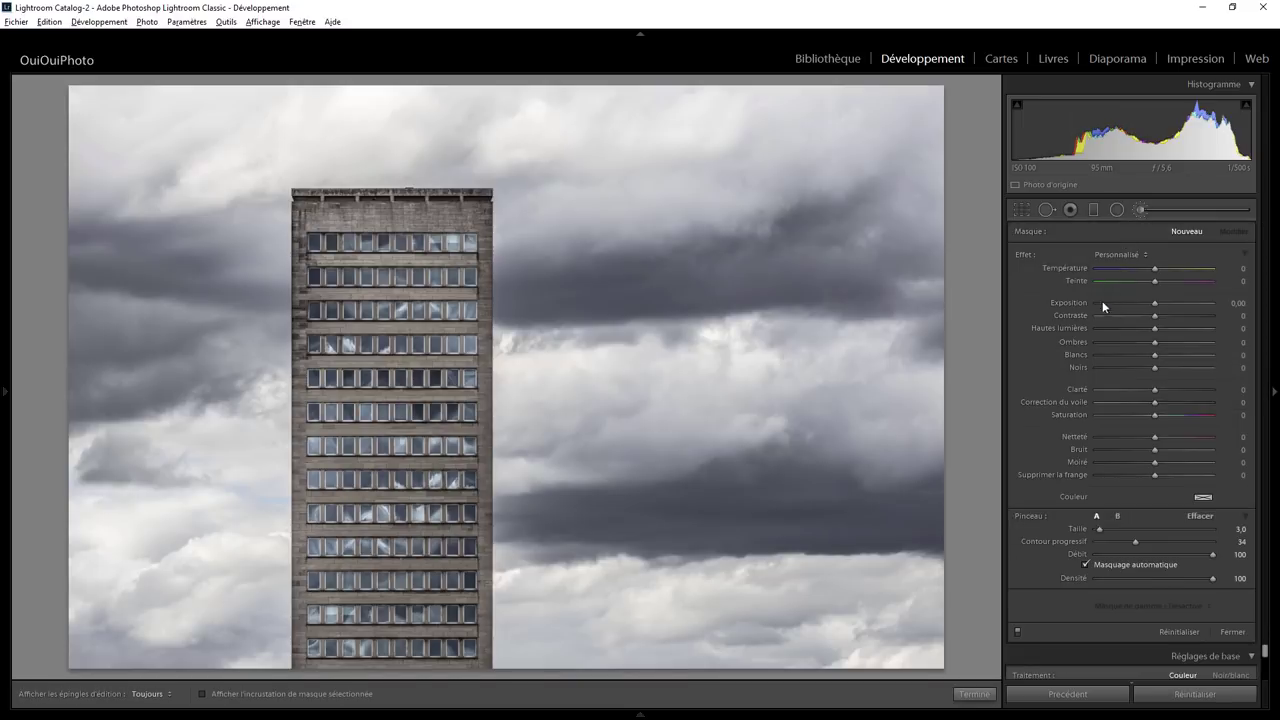
scroll(393, 327, "up", 3)
key("h")
left_click_drag(394, 292, 395, 357)
left_click_drag(1154, 355, 1212, 355)
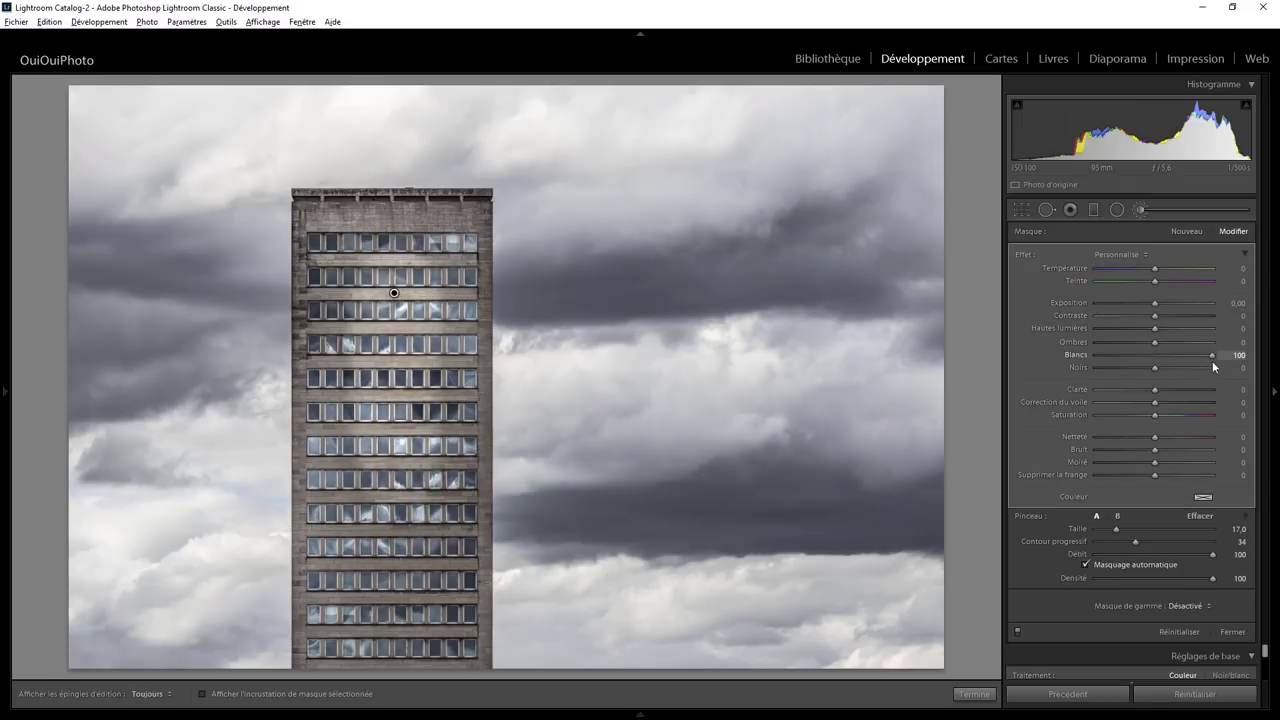
left_click(1204, 362)
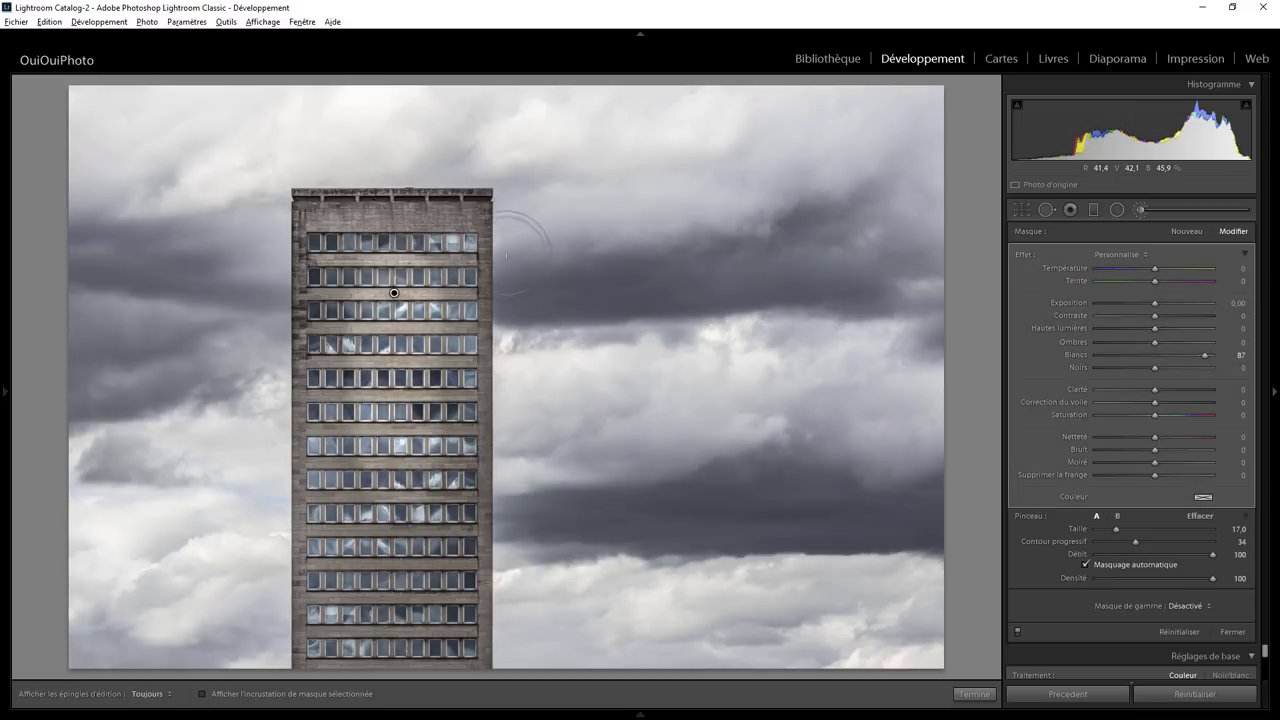
key("h")
mouse_move(364, 243)
left_mouse_down()
mouse_move(368, 519)
mouse_move(405, 635)
mouse_move(458, 600)
mouse_move(480, 630)
mouse_move(452, 480)
mouse_move(465, 300)
mouse_move(455, 245)
mouse_move(395, 215)
mouse_move(330, 243)
mouse_move(340, 205)
mouse_move(484, 205)
mouse_move(474, 262)
mouse_move(490, 450)
mouse_move(486, 662)
left_mouse_up()
Step: Paint the brightening brush down the building's left edge
key("h")
scroll(335, 250, "down", 5)
key("h")
key("h")
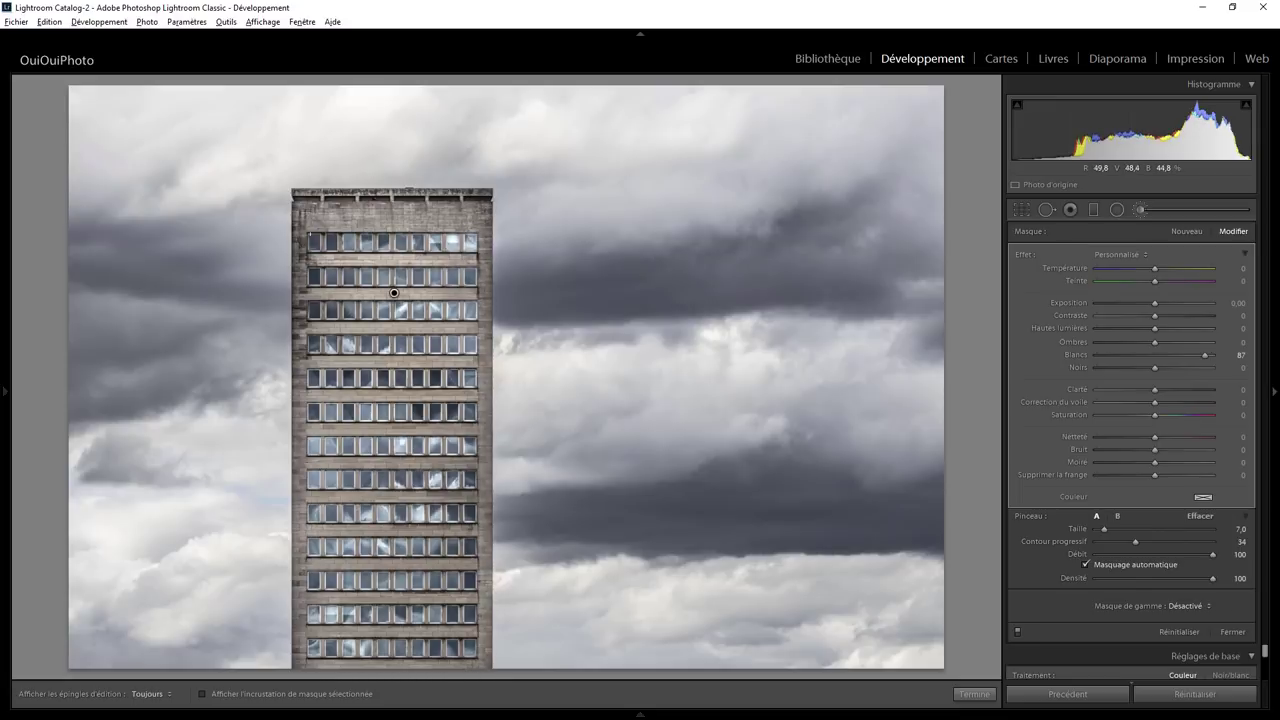
left_click_drag(310, 208, 300, 665)
key("h")
key("h")
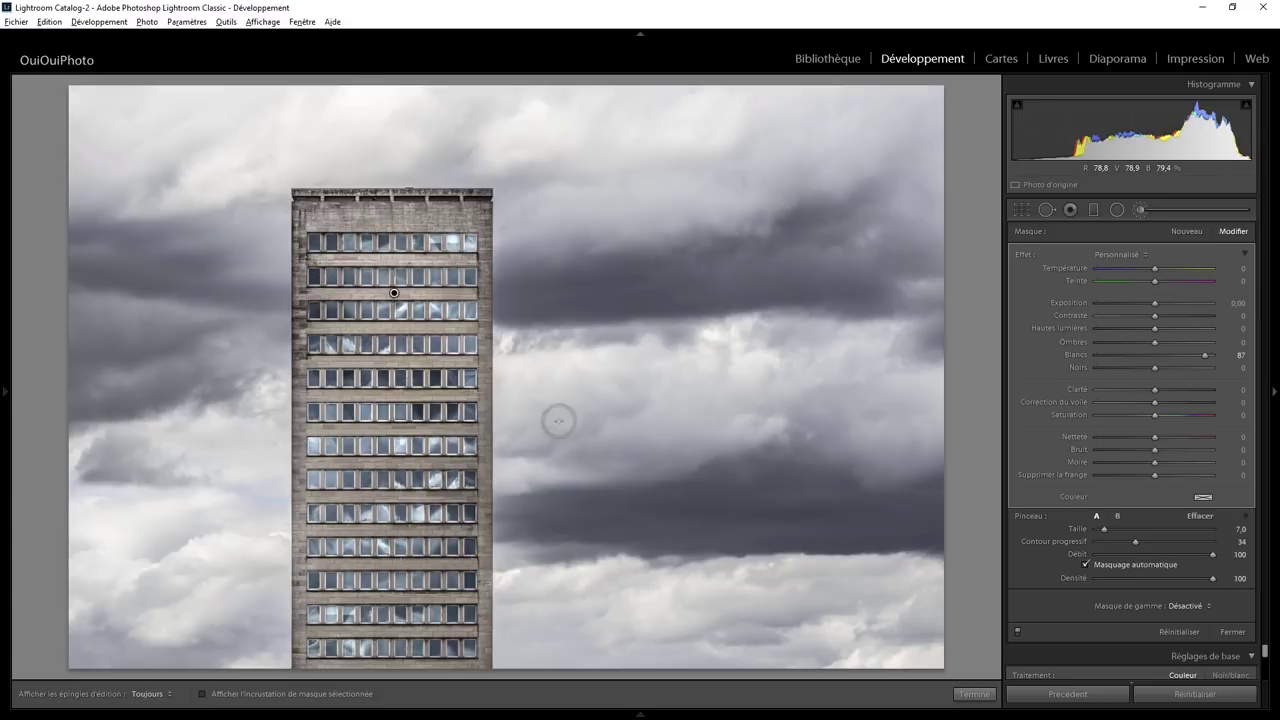
Step: Lower the brush's Whites to 64 and erase the effect along the right edge
left_click(1189, 358)
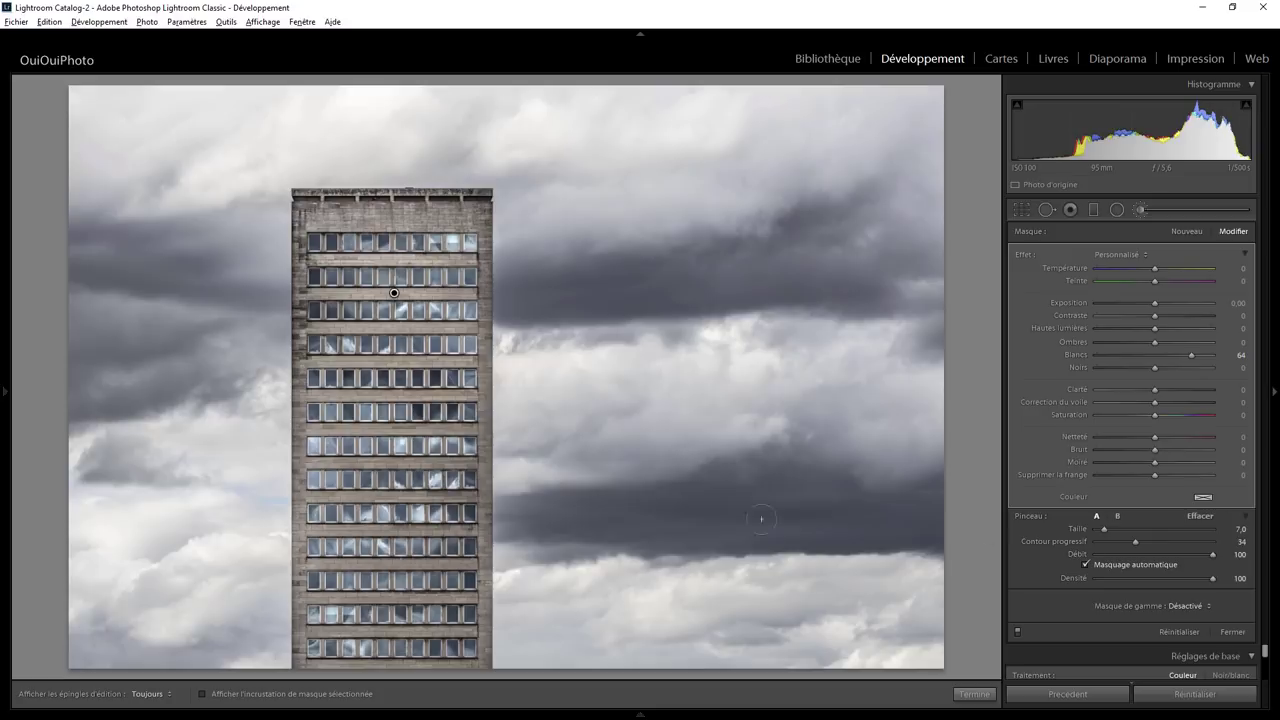
key("alt")
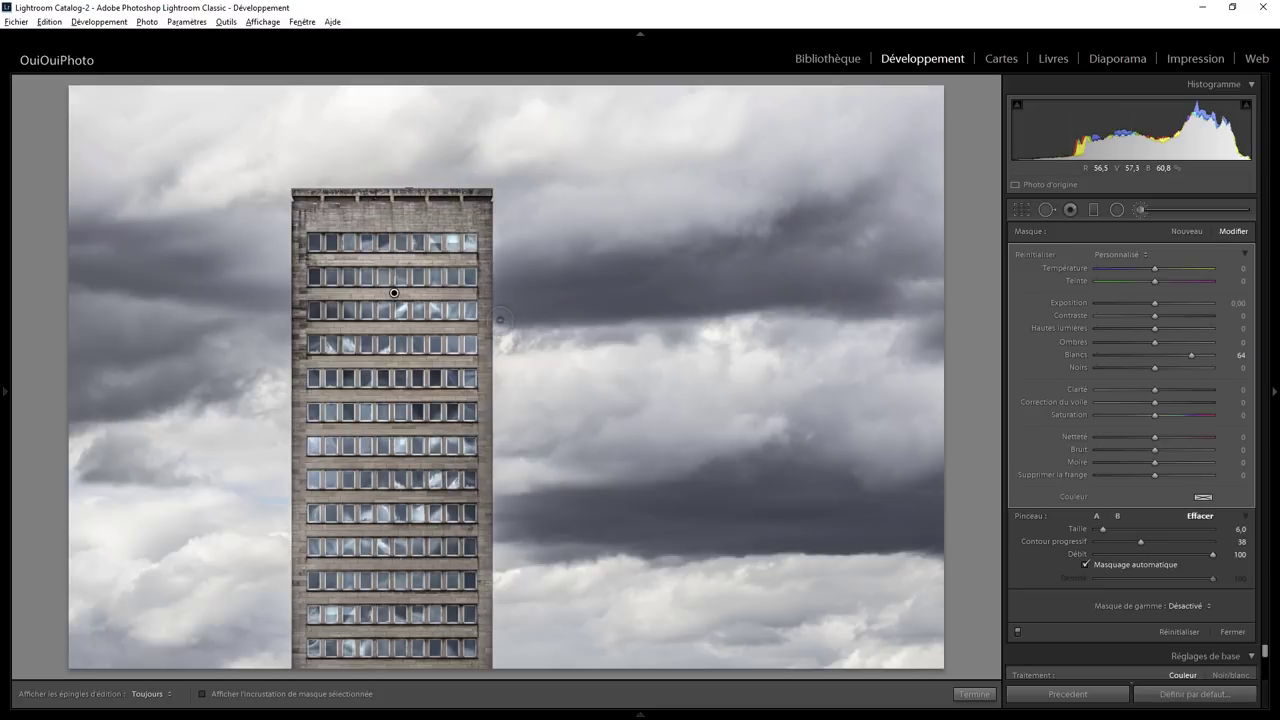
key("h")
left_click_drag(503, 307, 504, 668)
Step: Set the post-crop vignette amount to −29 and show the filmstrip
left_click(1233, 632)
left_click_drag(1266, 293, 1266, 625)
left_click_drag(1162, 481, 1147, 484)
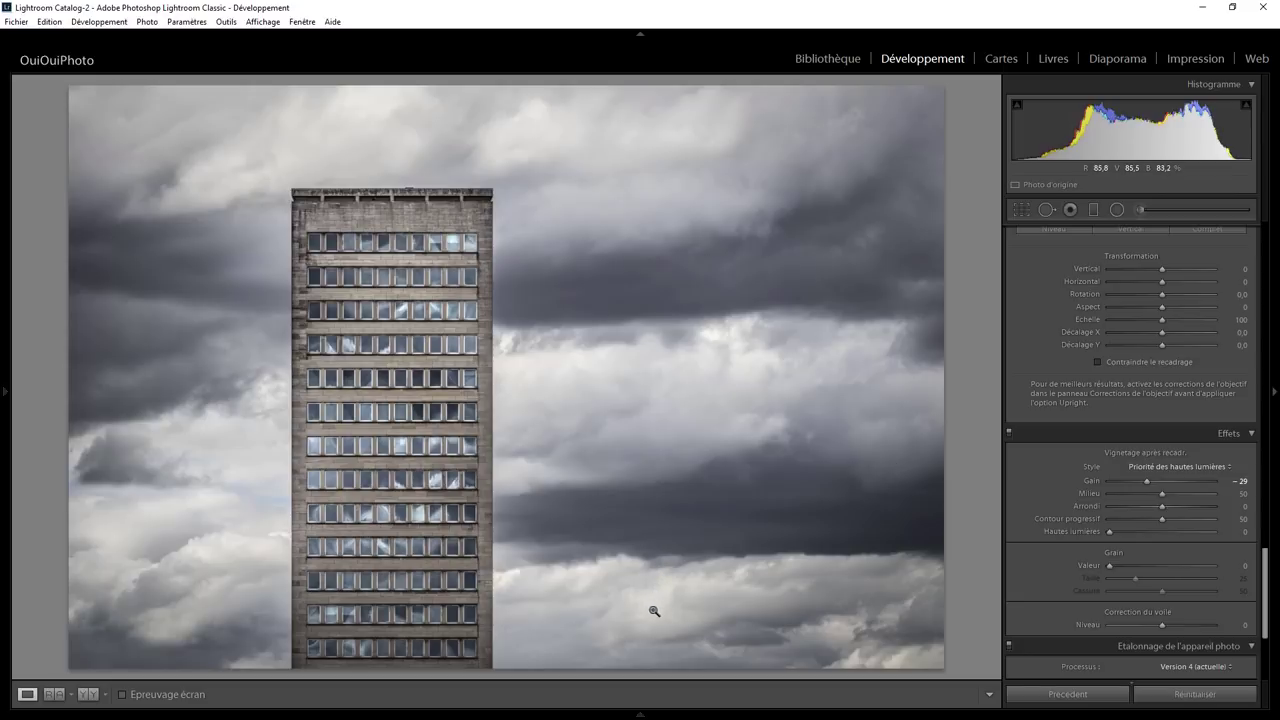
left_click(640, 713)
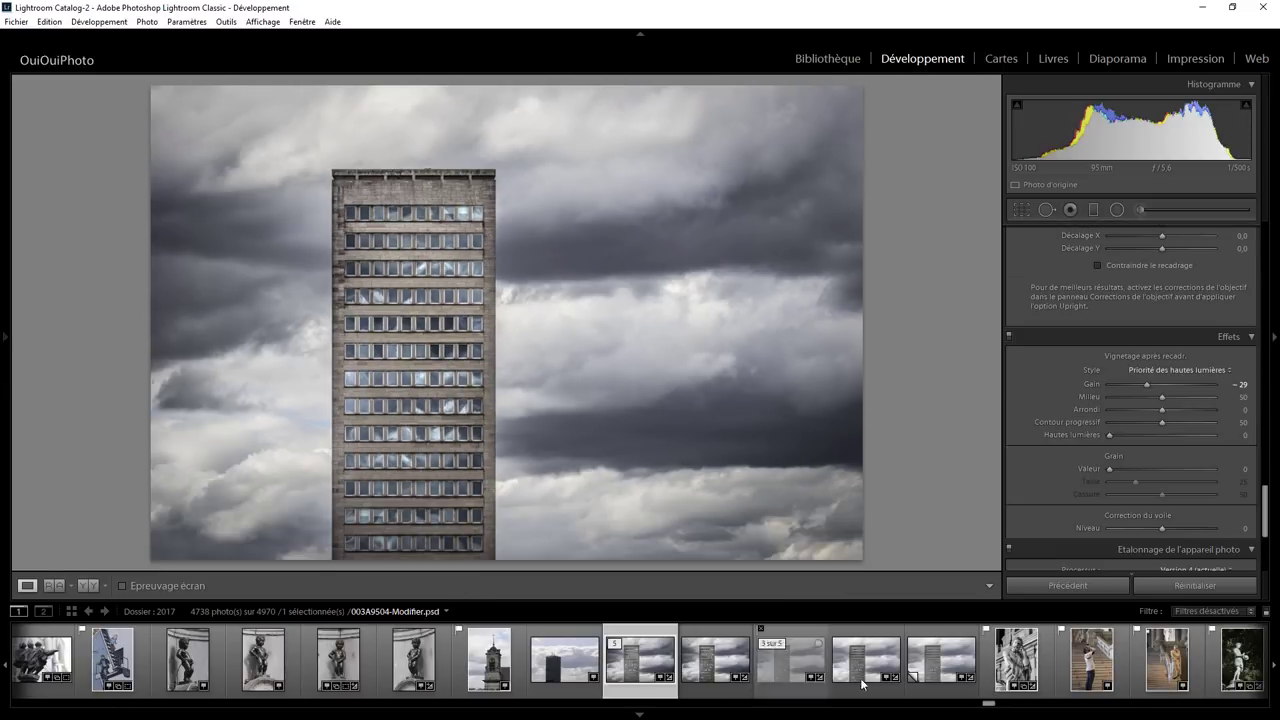
Step: Select the original tower photo and compare it with the edited PSD in Bibliothèque
left_click(946, 655)
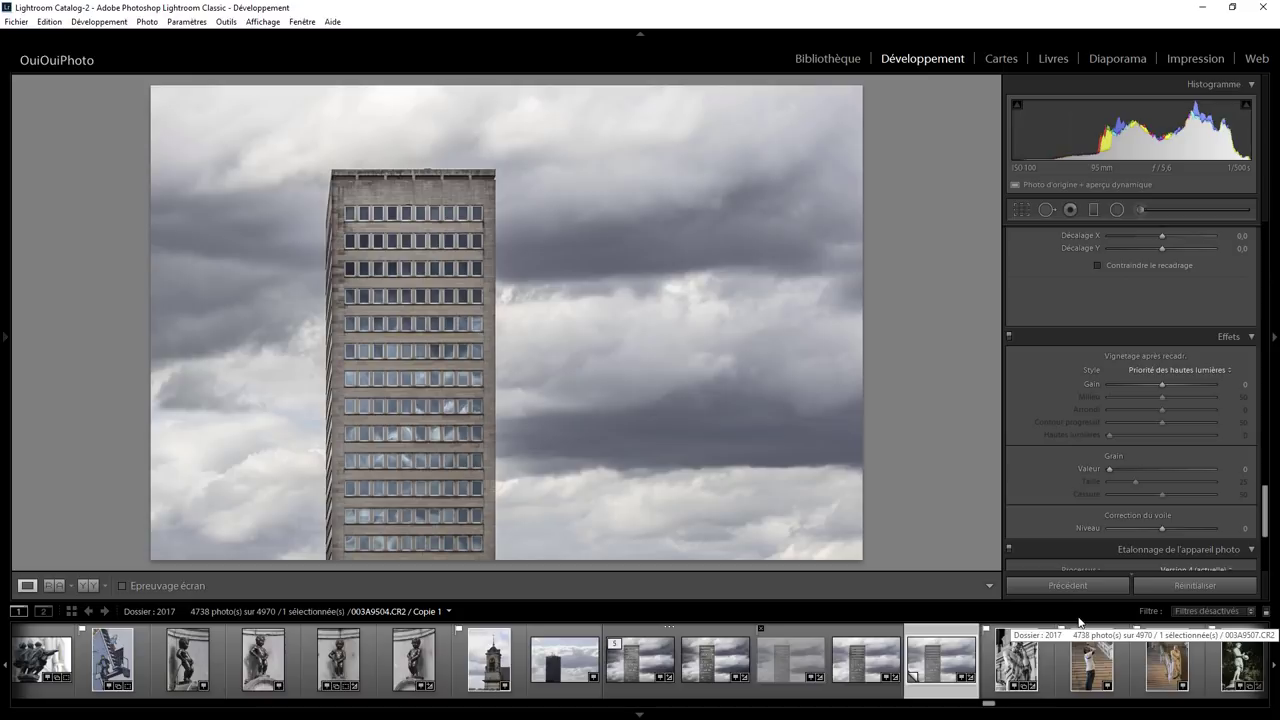
left_click(1191, 586)
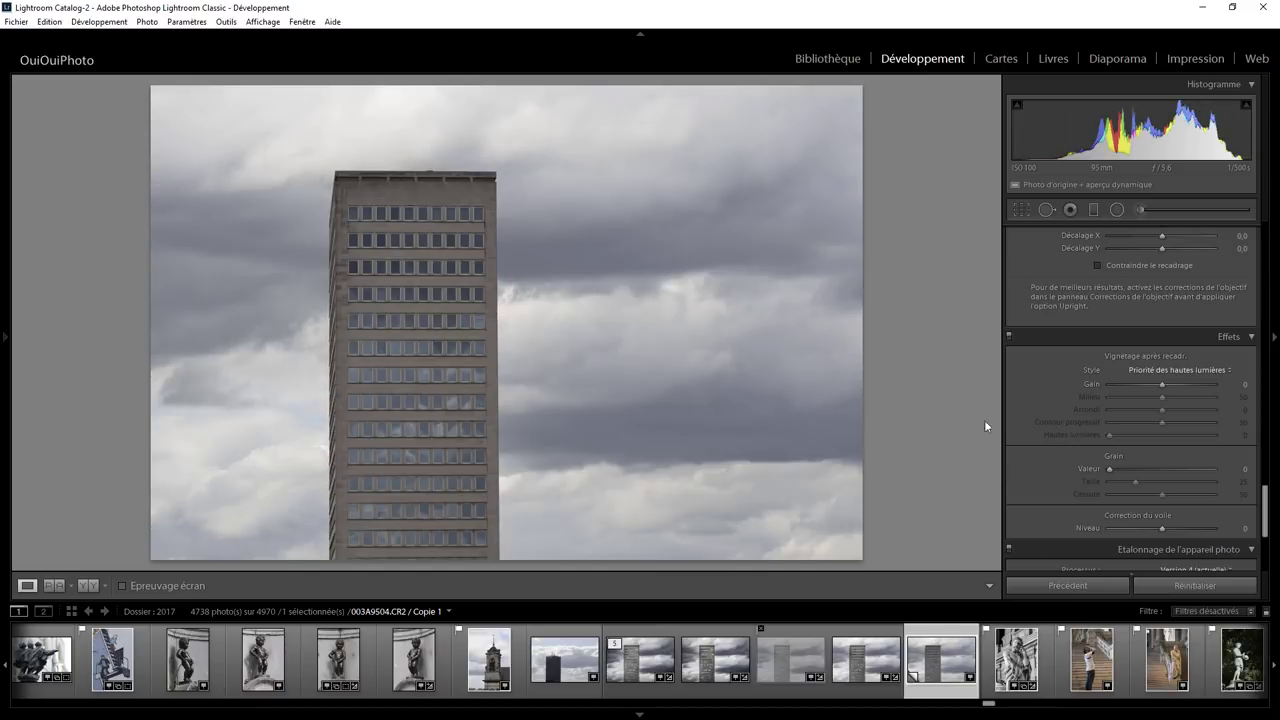
left_click(822, 57)
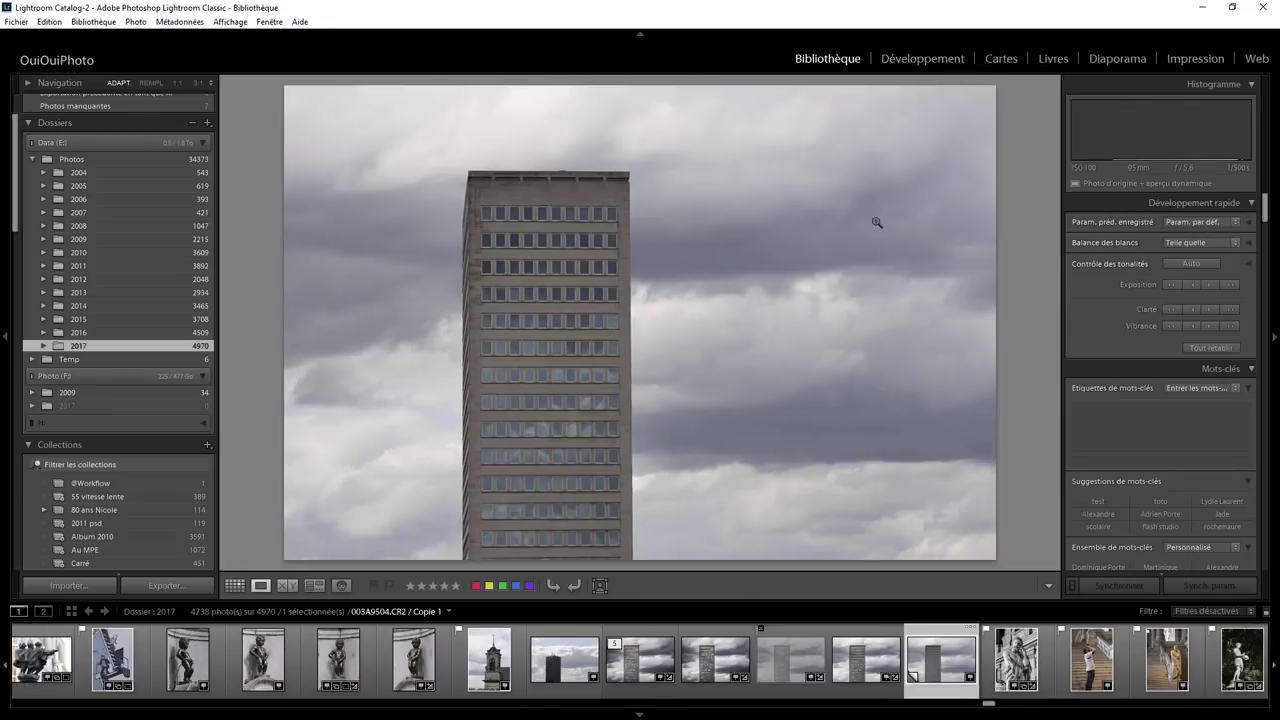
key("c")
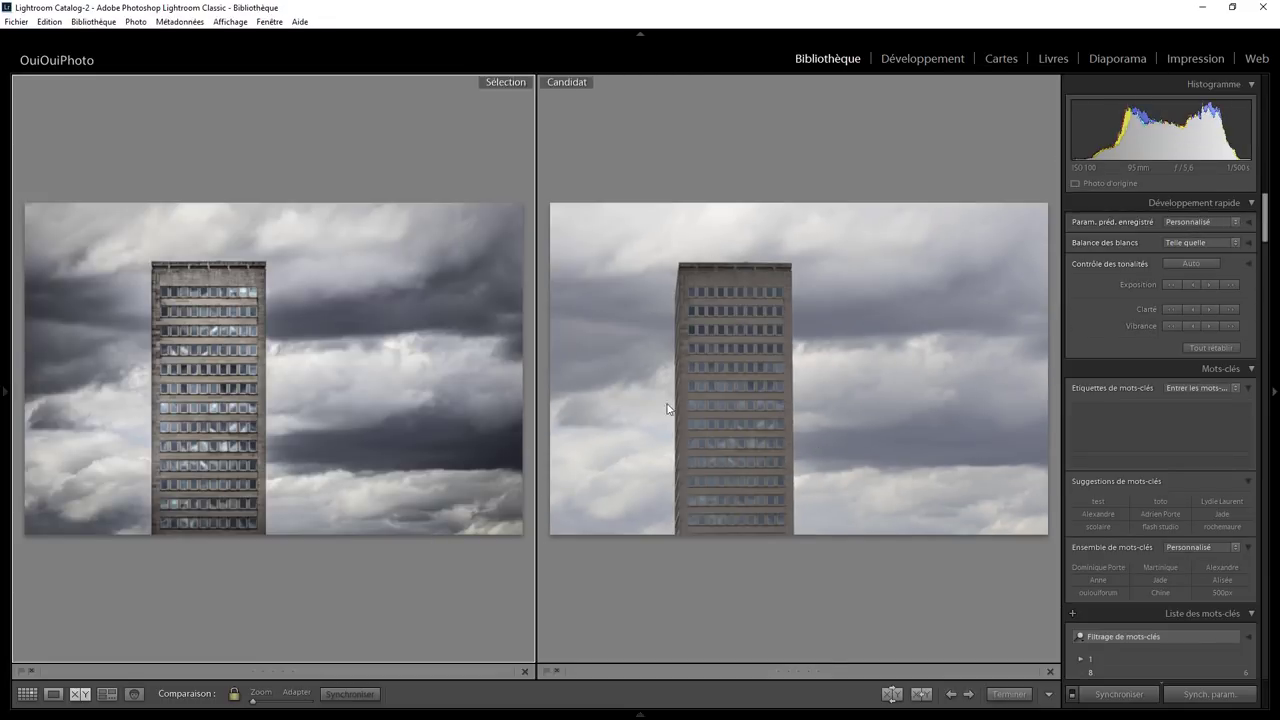